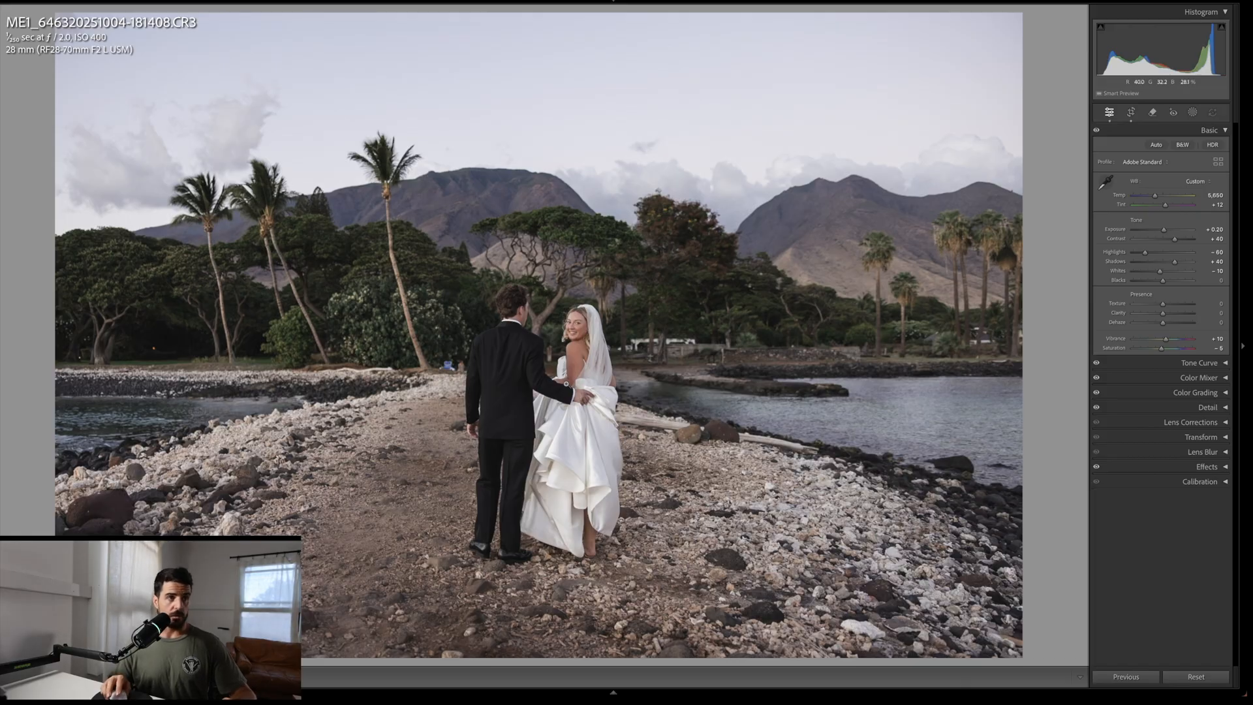
Step: Open the Remove tool and enable Use generative AI
key(q)
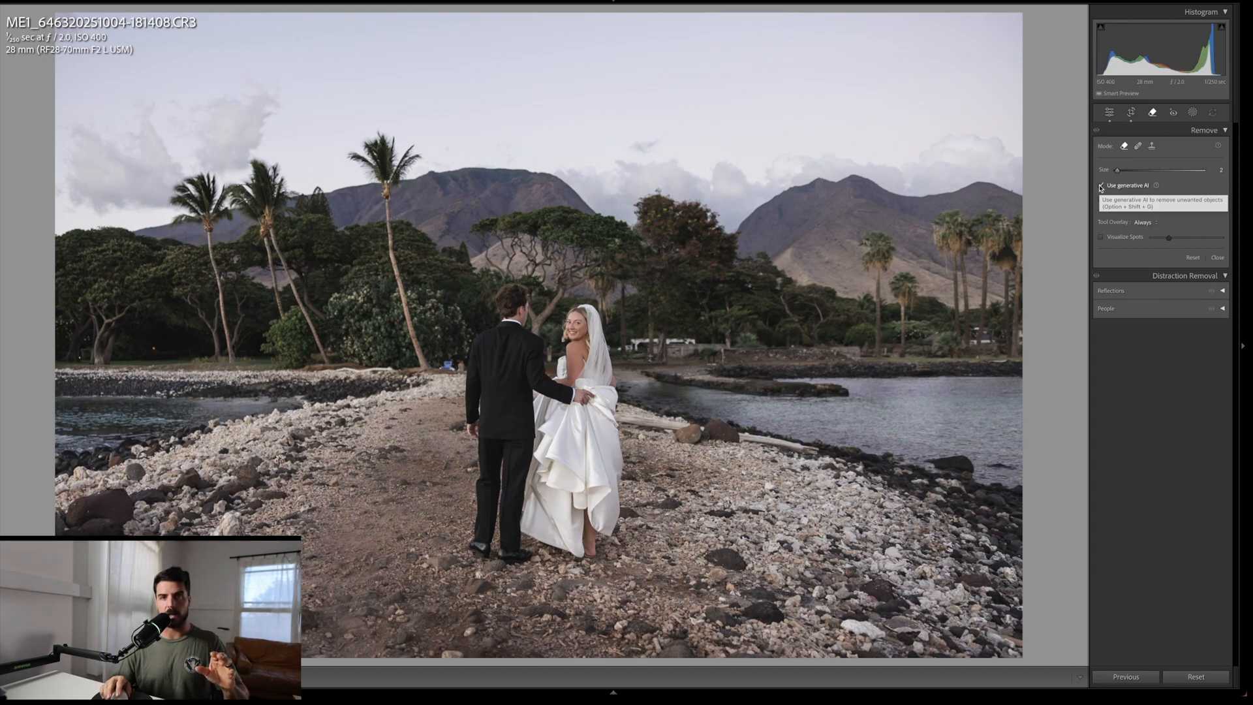
click(1101, 186)
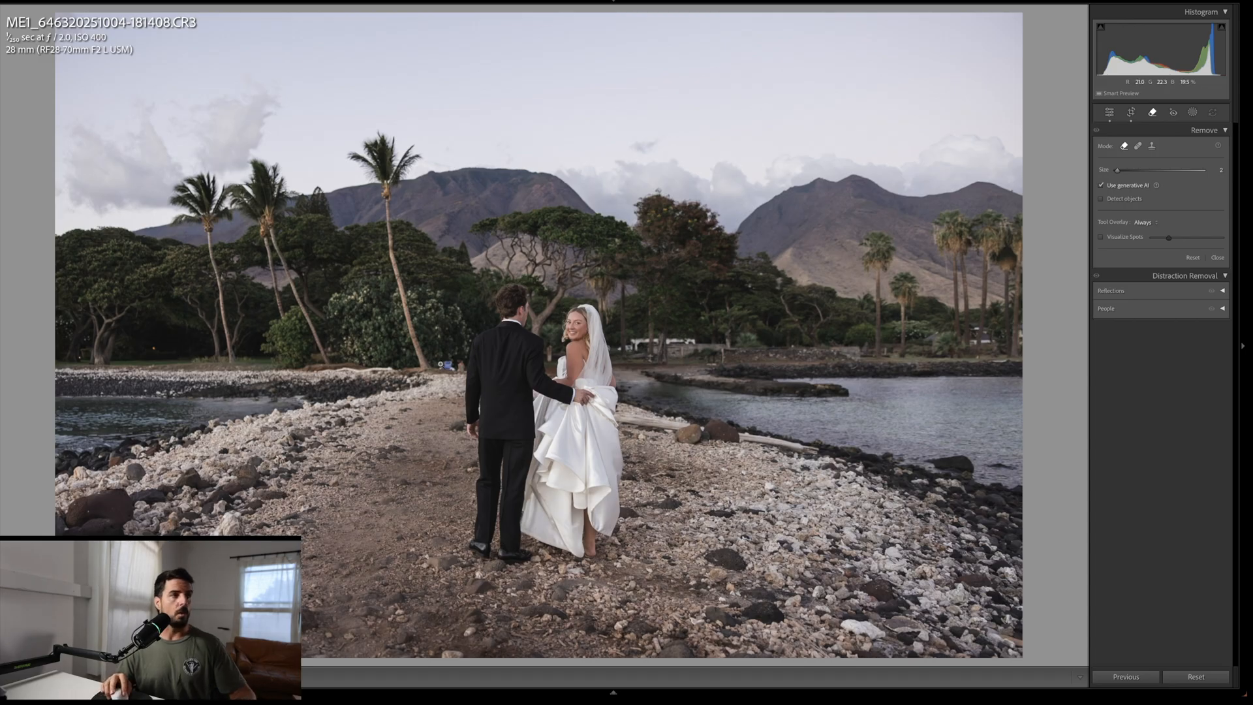
Step: Try a generative removal of the shoreline patch left of the groom, then delete it
click(442, 365)
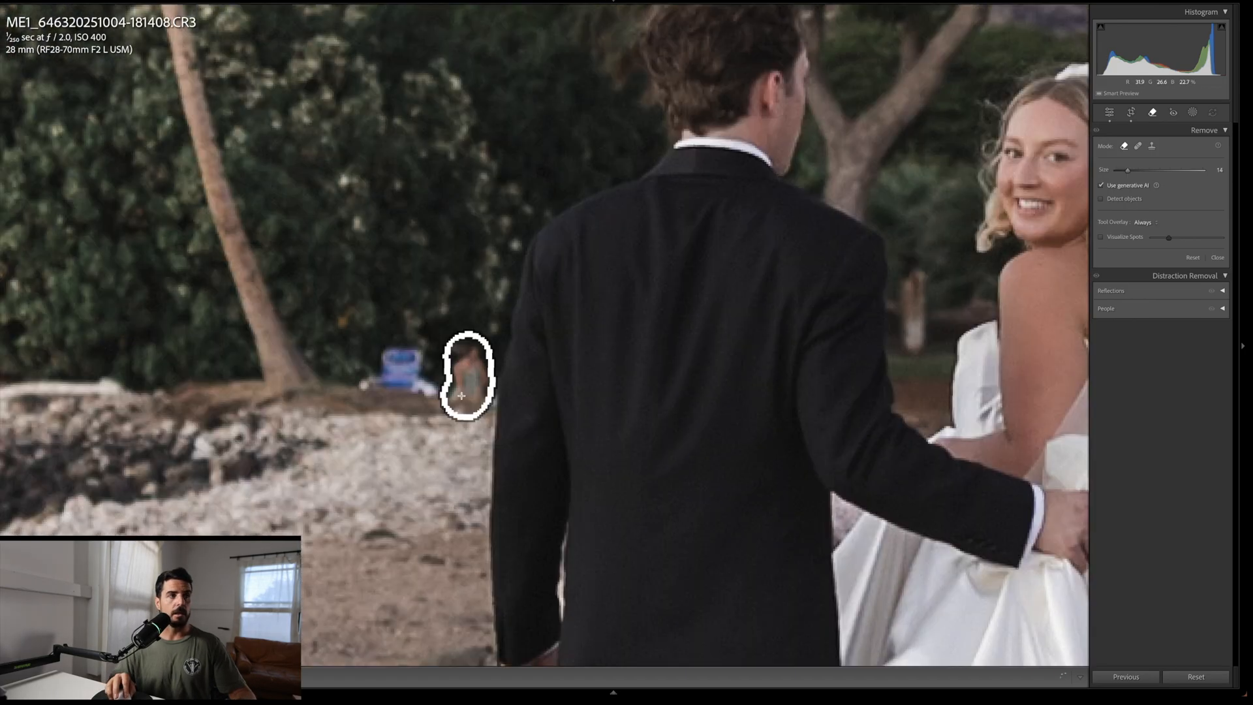
mouse_move(467, 396)
mouse_down()
mouse_move(359, 384)
mouse_move(416, 381)
mouse_move(403, 368)
mouse_move(375, 374)
mouse_move(430, 363)
mouse_move(399, 350)
mouse_move(382, 362)
mouse_move(390, 354)
mouse_move(450, 398)
mouse_move(494, 399)
mouse_move(462, 389)
mouse_move(472, 350)
mouse_move(456, 377)
mouse_up()
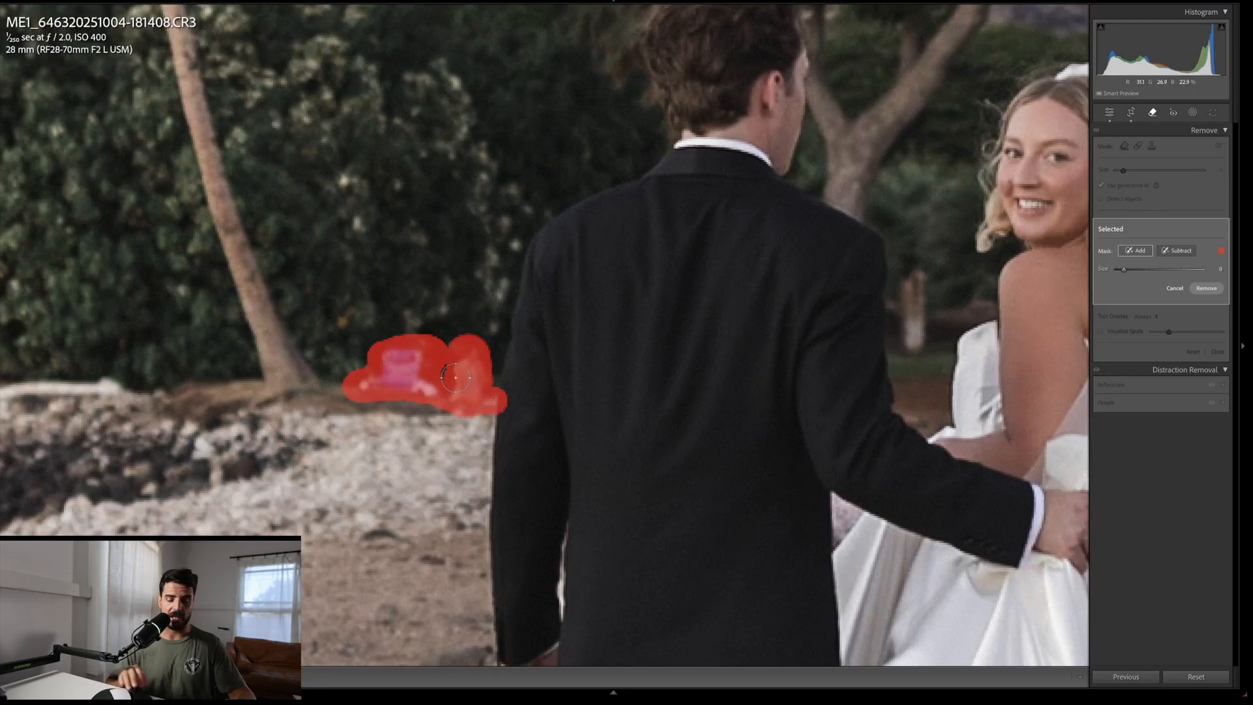
key(Return)
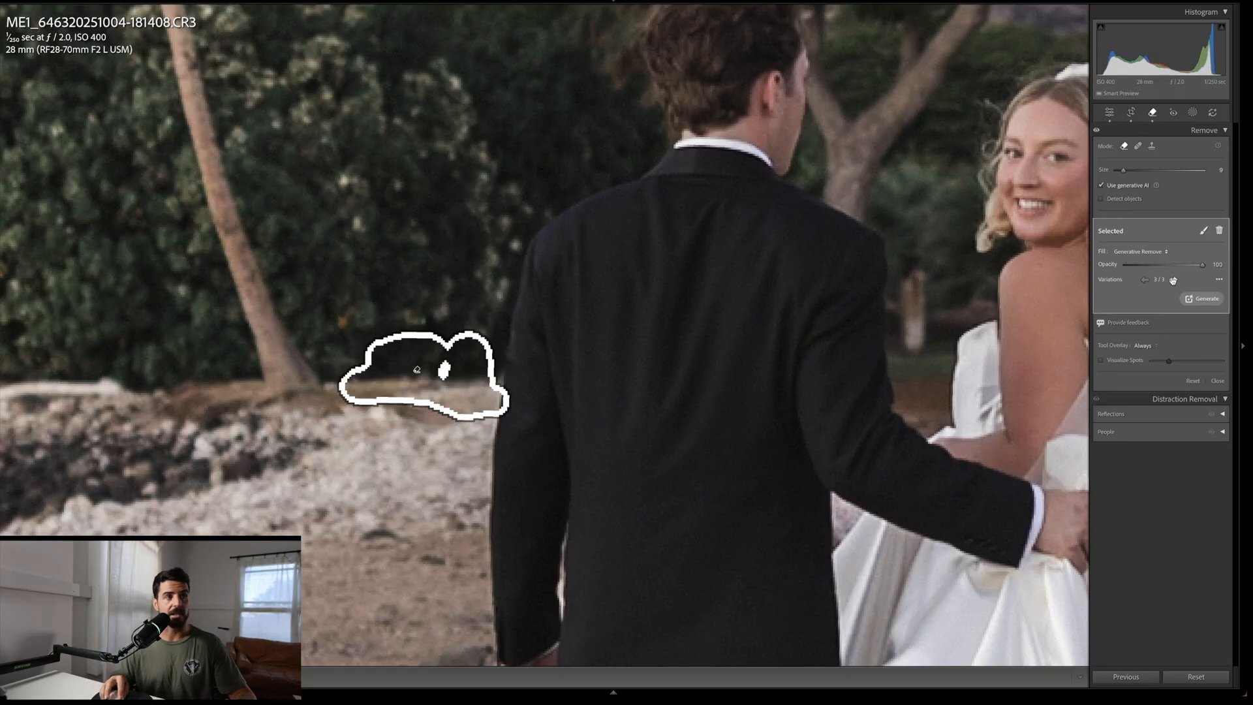
click(1174, 280)
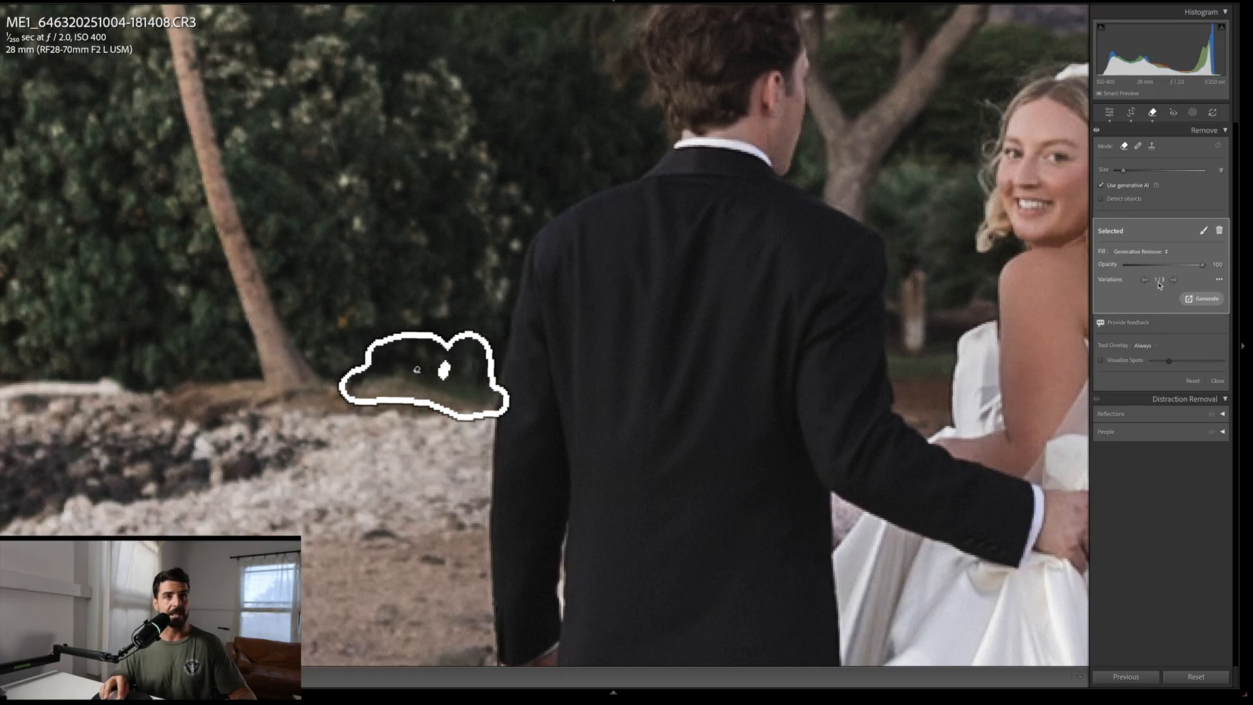
key(Delete)
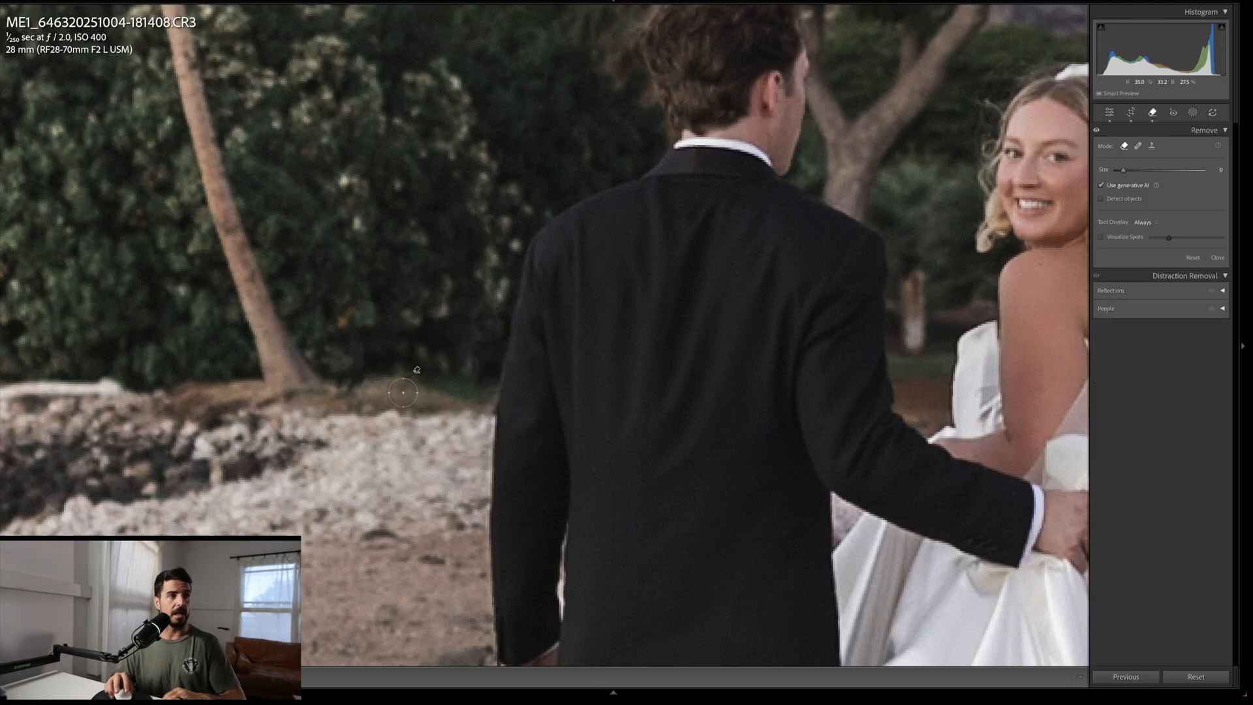
Step: Brush along the shoreline edge left of the groom, remove it with generative AI, and switch to another variation
mouse_move(132, 380)
mouse_down()
mouse_move(722, 350)
mouse_move(430, 366)
mouse_up()
scroll(705, 350, up, 7)
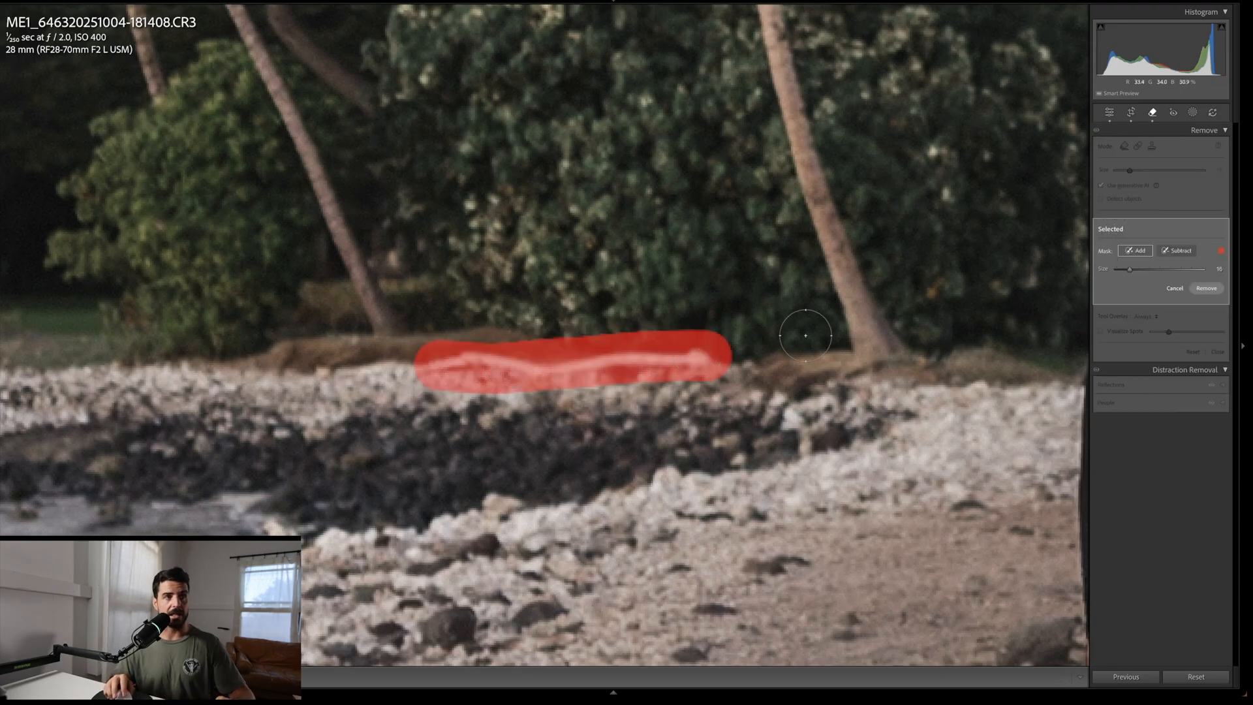
key(Return)
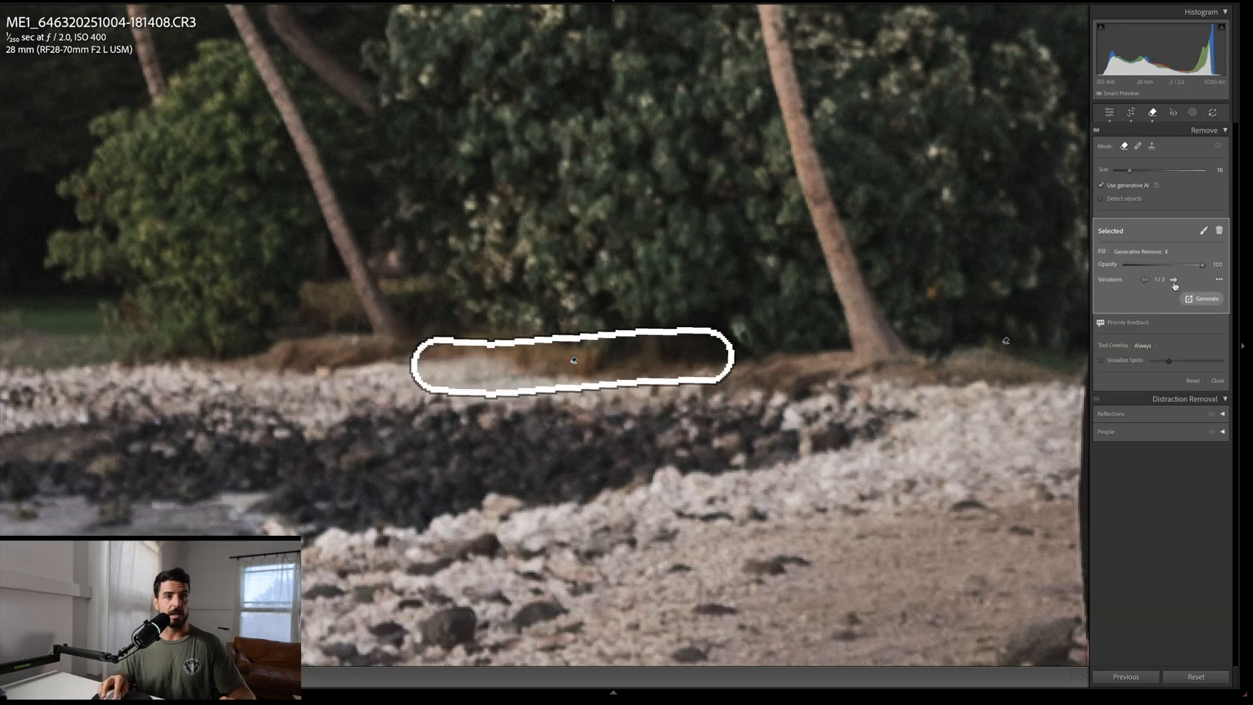
click(1175, 280)
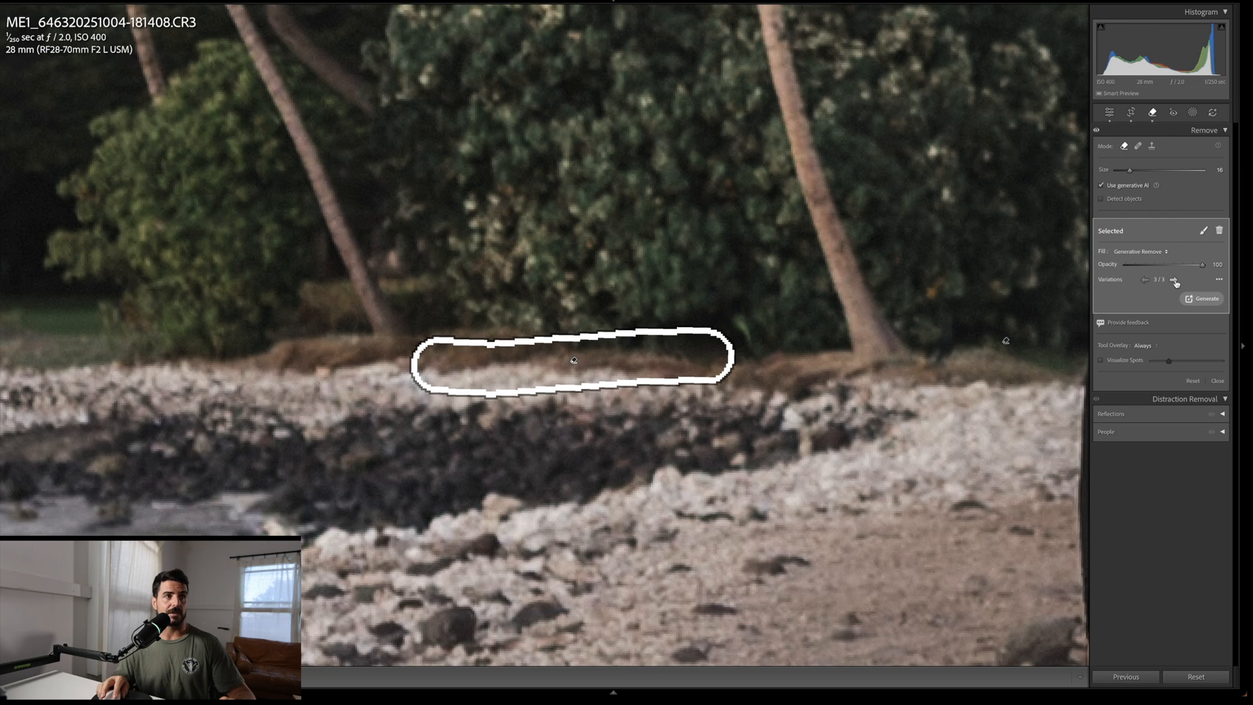
key(q)
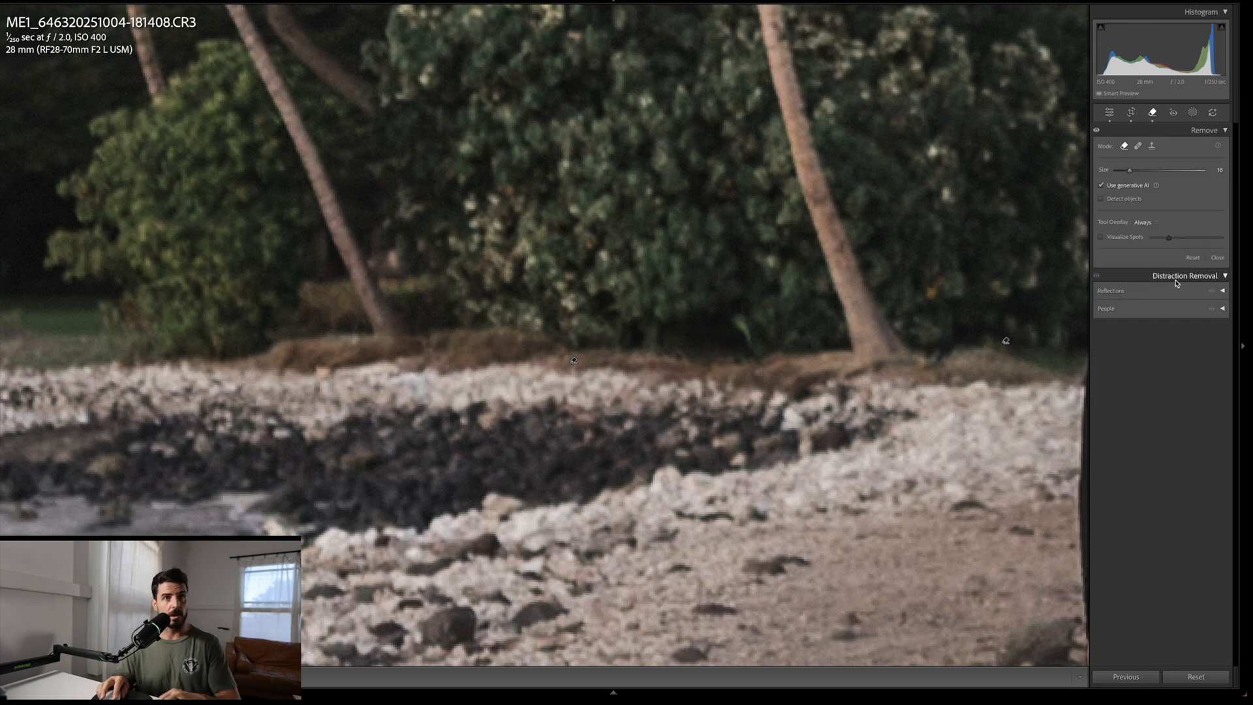
Step: Generatively remove the two small lights glowing in the dark trees behind the shoreline
drag(122, 304, 747, 308)
key(q)
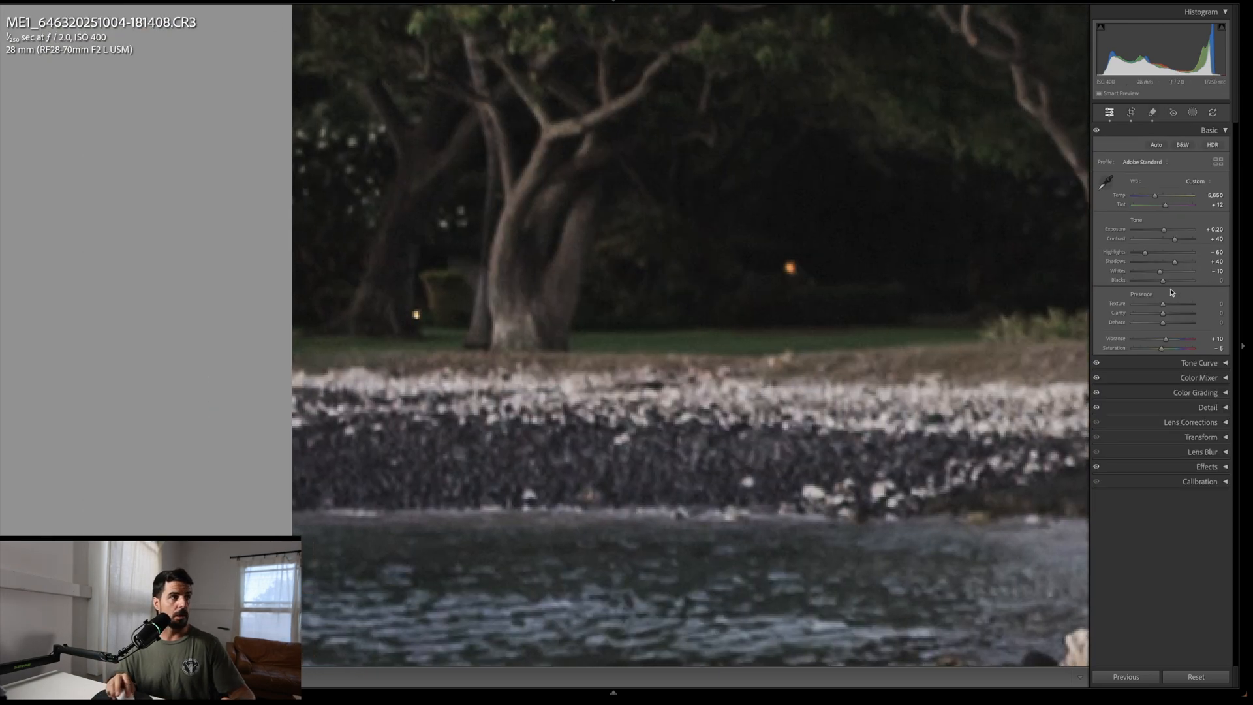
click(791, 268)
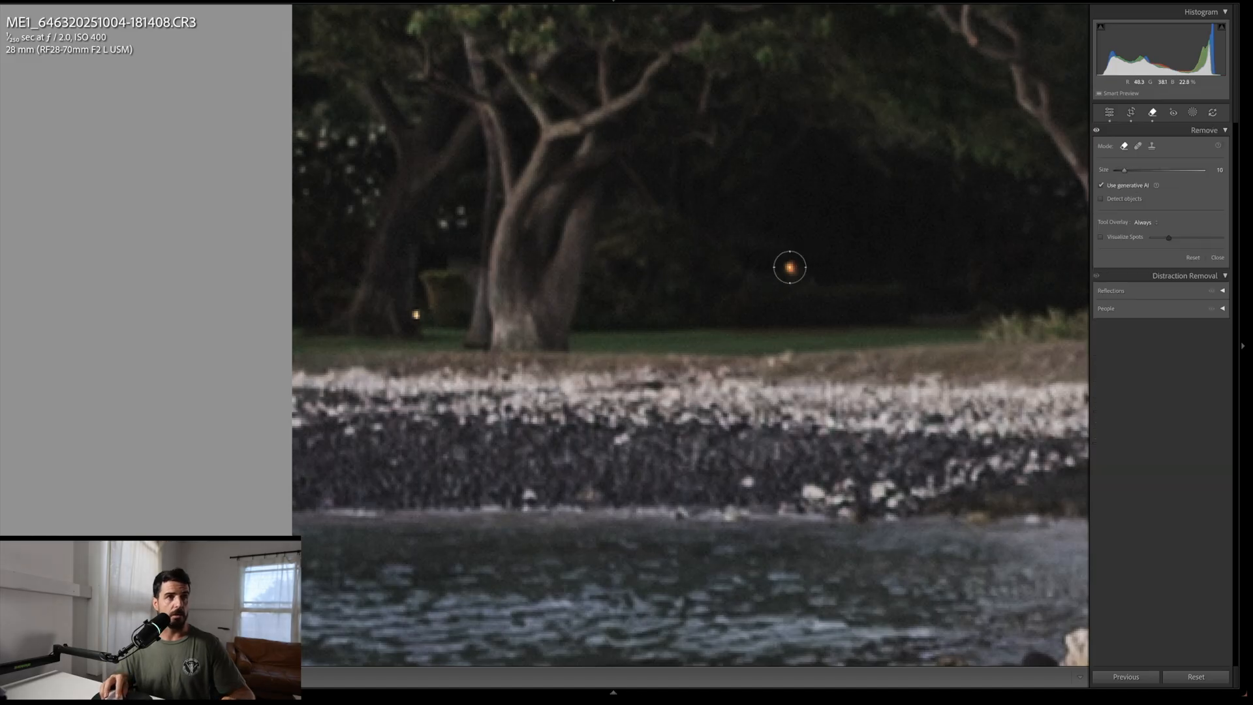
click(412, 315)
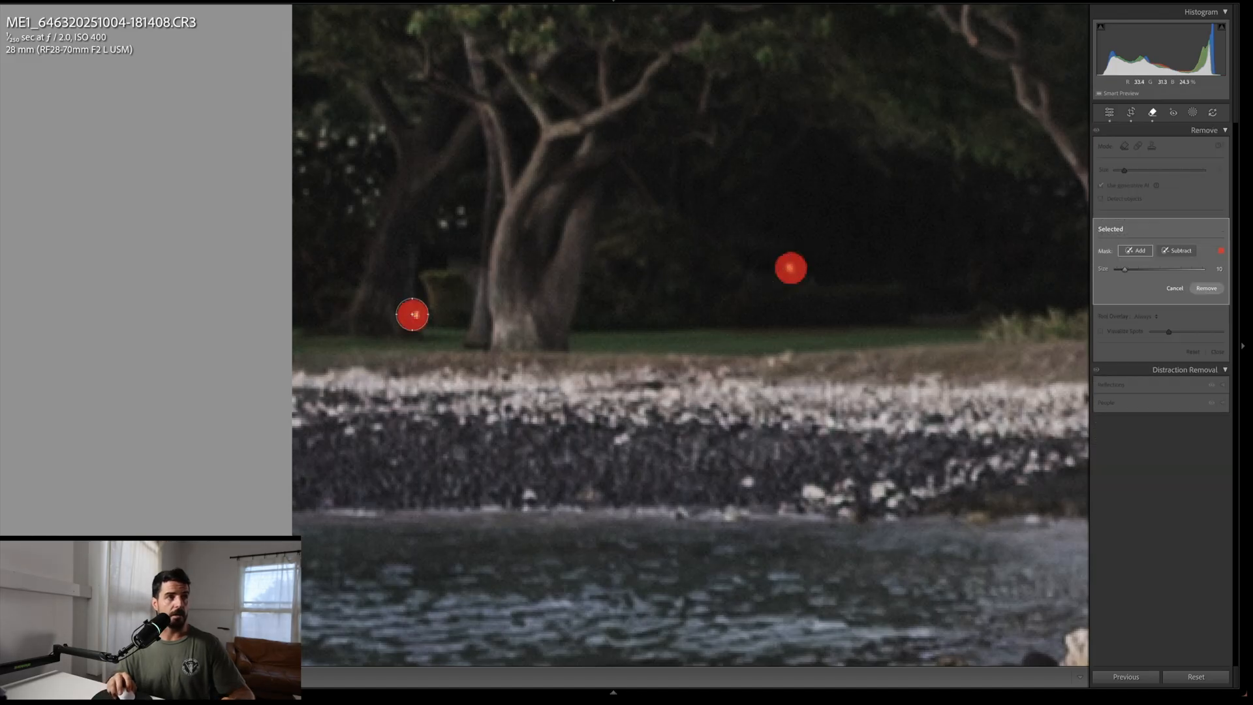
key(Return)
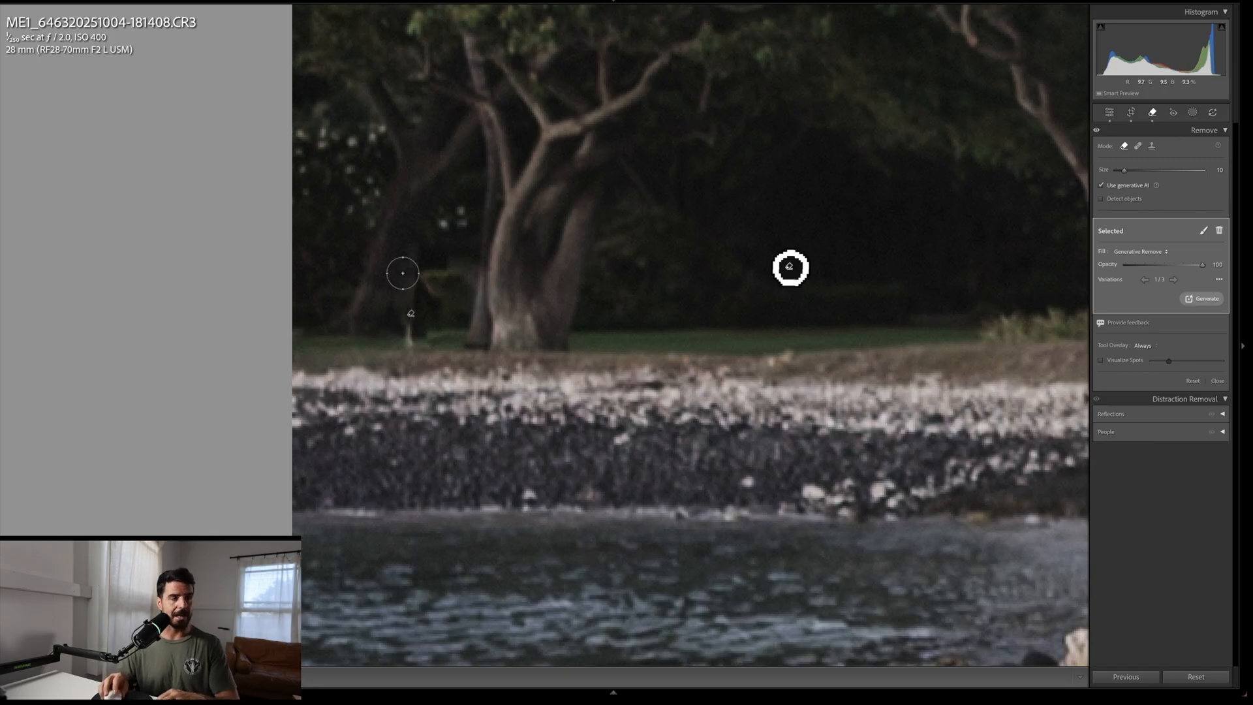
click(411, 314)
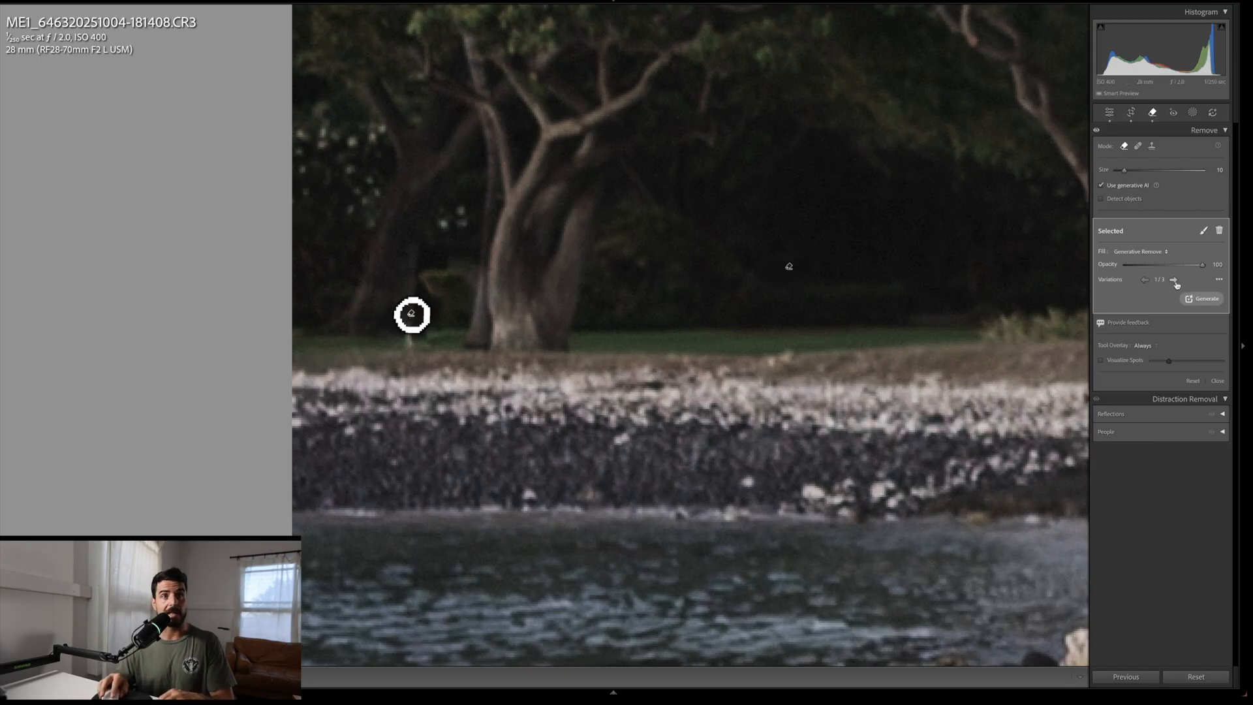
key(q)
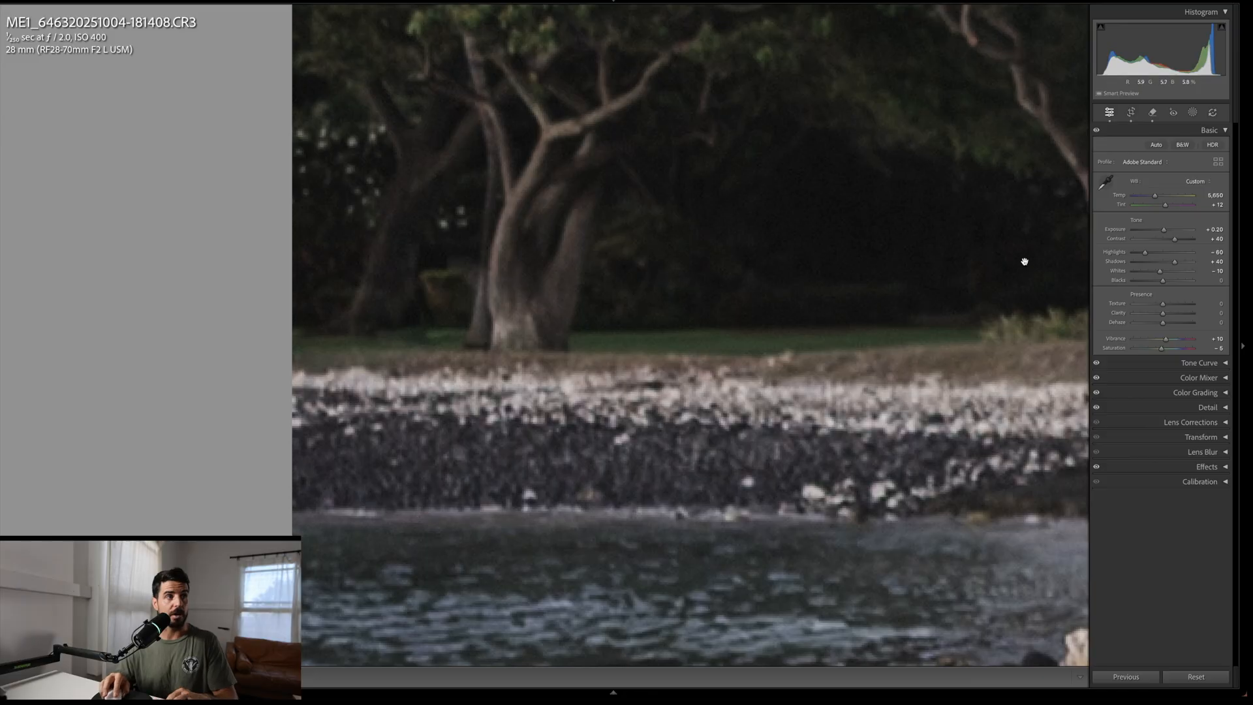
Step: Compare the whole edited photo against its before view
click(1041, 242)
click(585, 320)
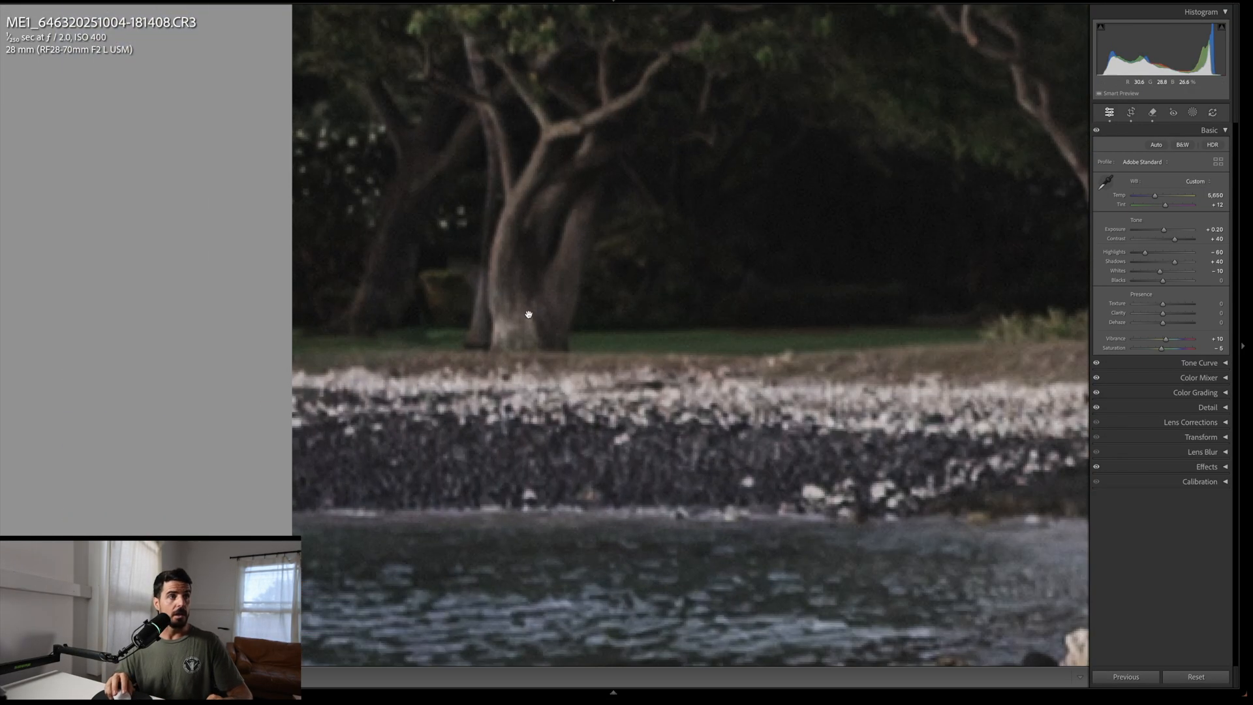
click(585, 321)
key(backslash)
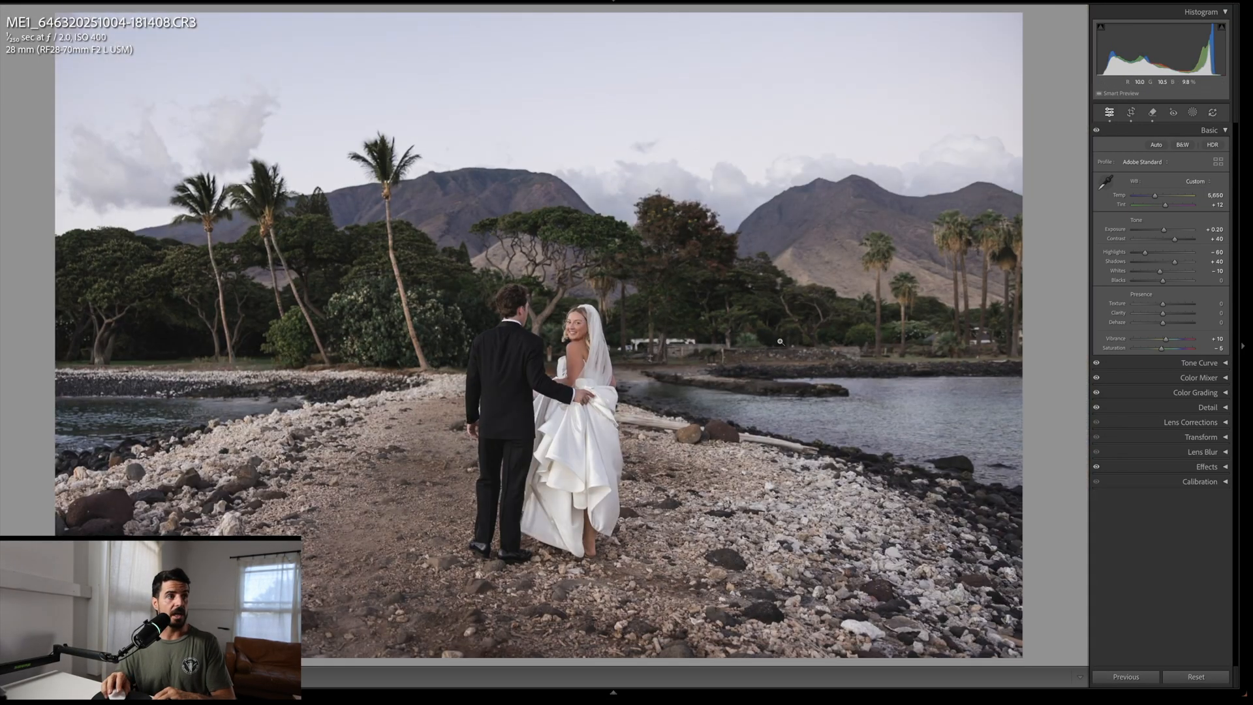
key(backslash)
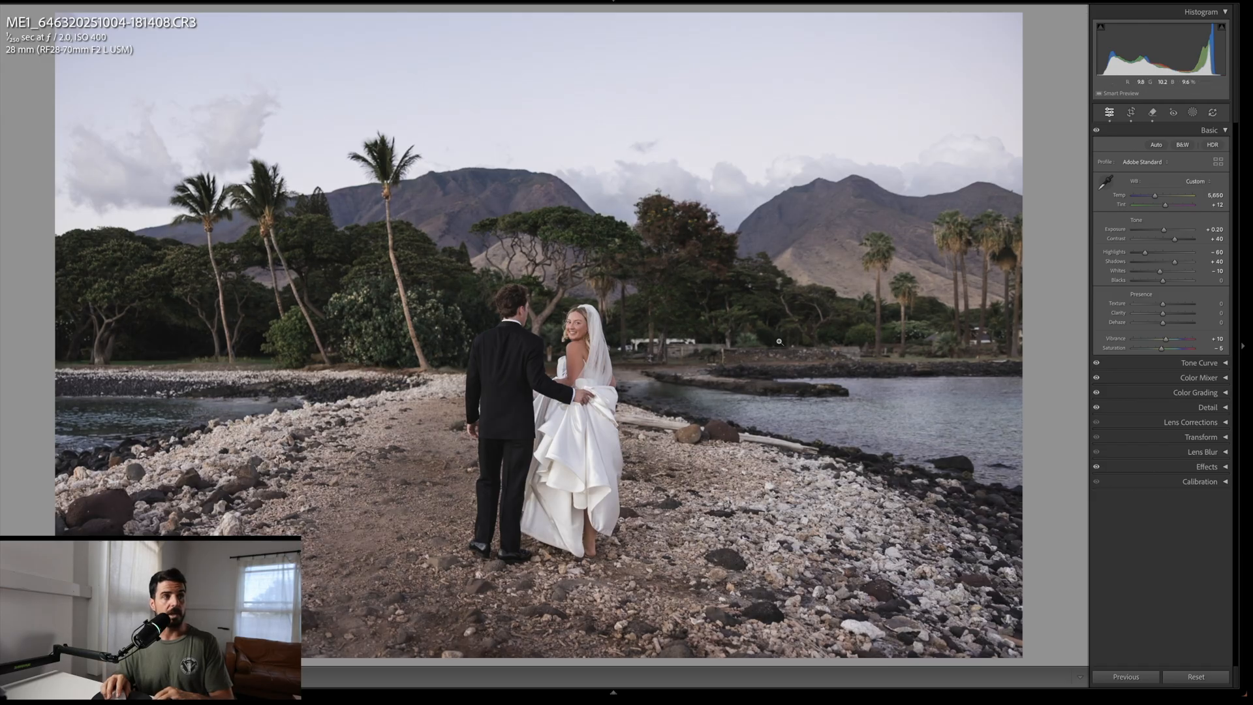
Step: Generatively remove the pale object between the groom's arm and the bride's back, picking another variation
click(610, 343)
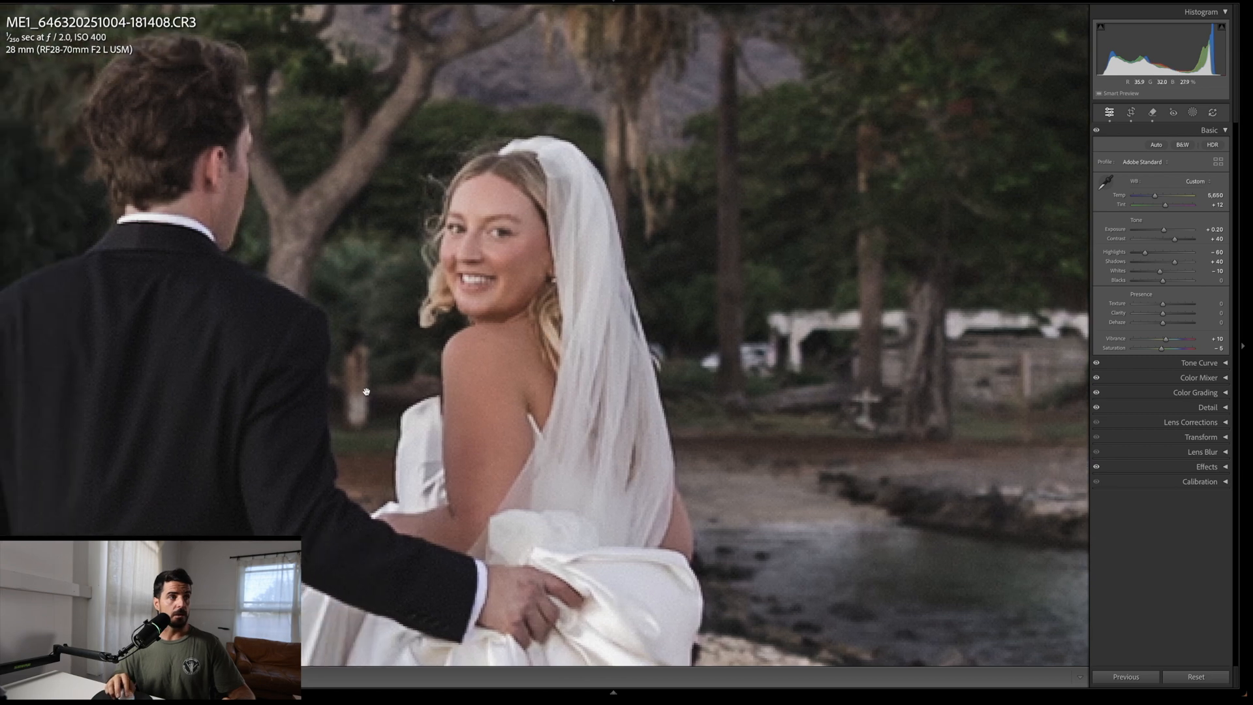
key(q)
scroll(357, 419, down, 4)
mouse_move(357, 421)
mouse_down()
mouse_move(418, 385)
mouse_move(417, 347)
mouse_up()
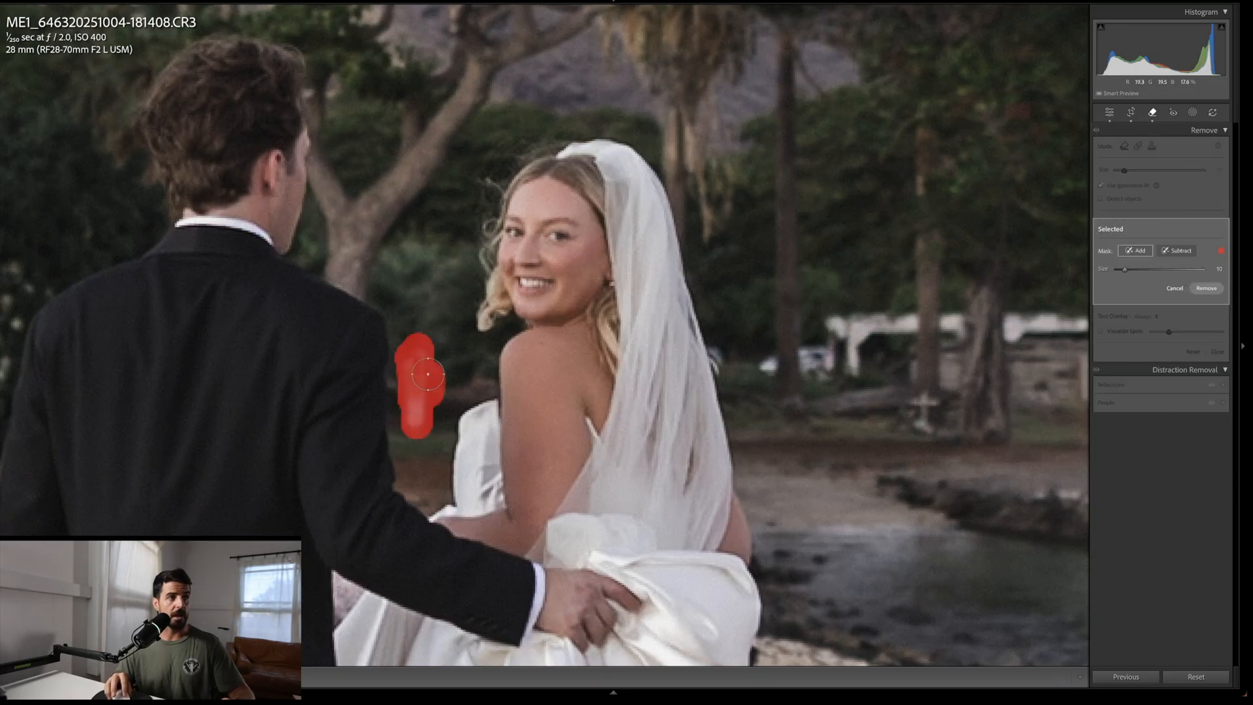
key(Return)
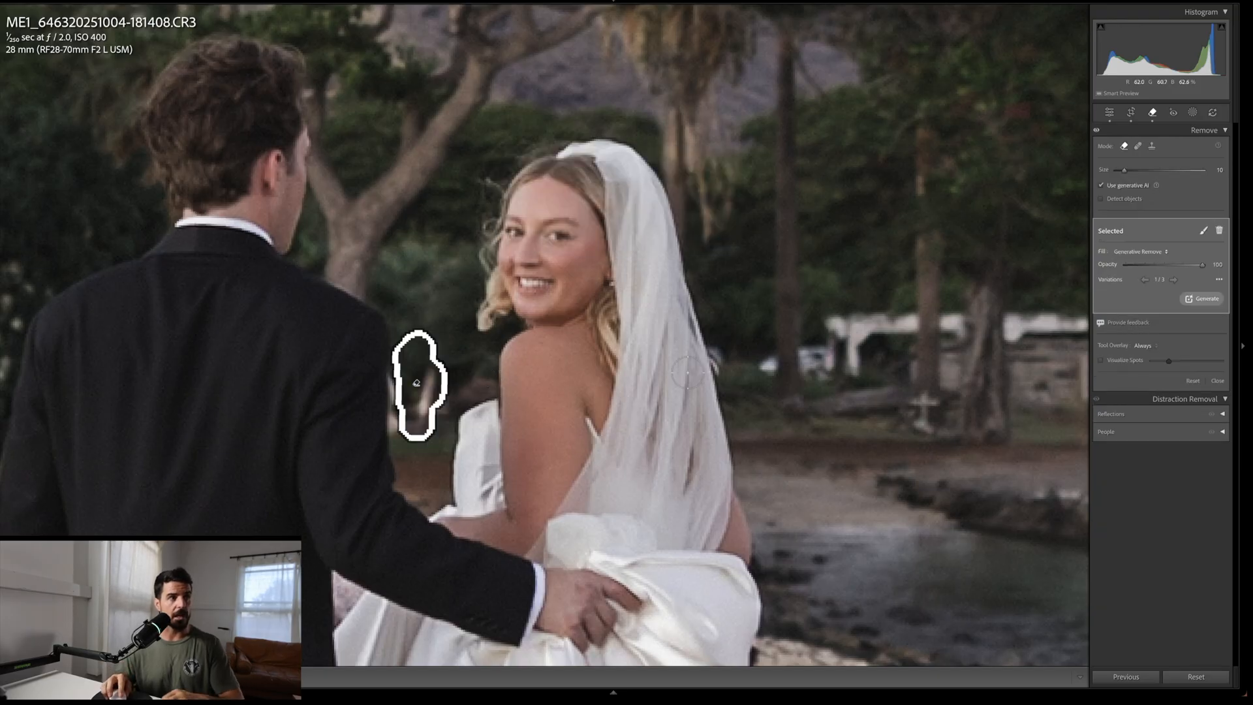
click(1173, 280)
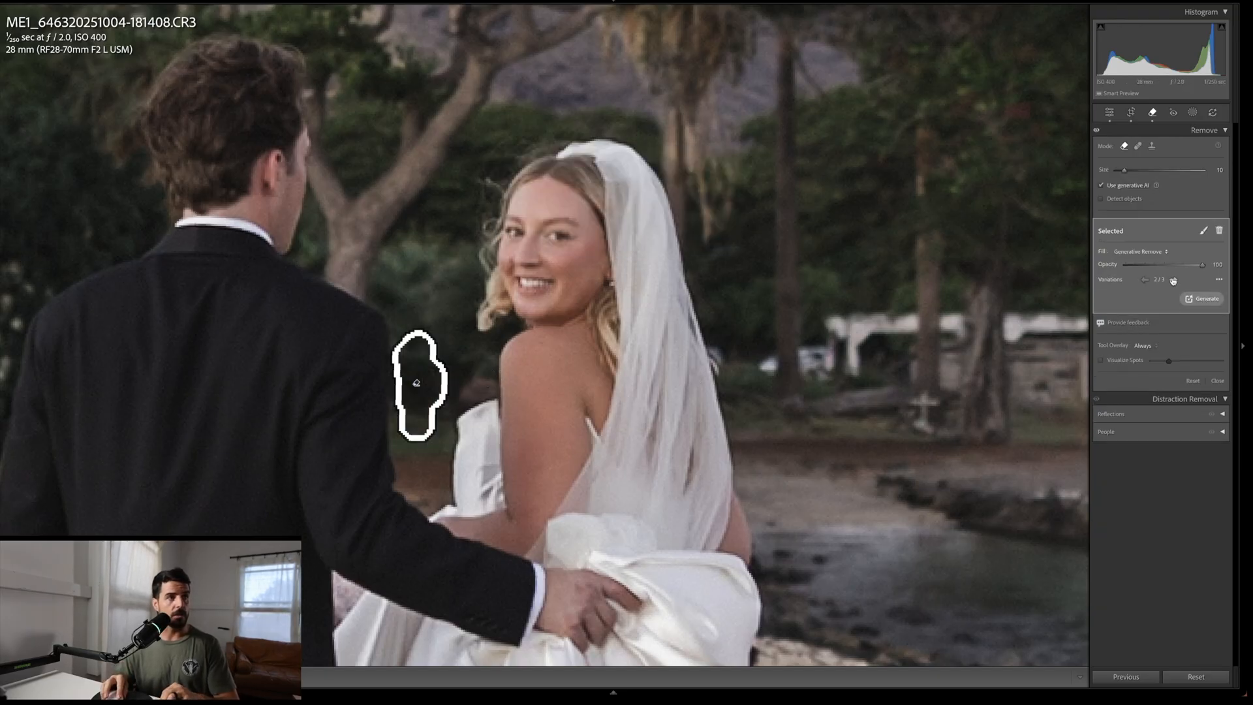
key(q)
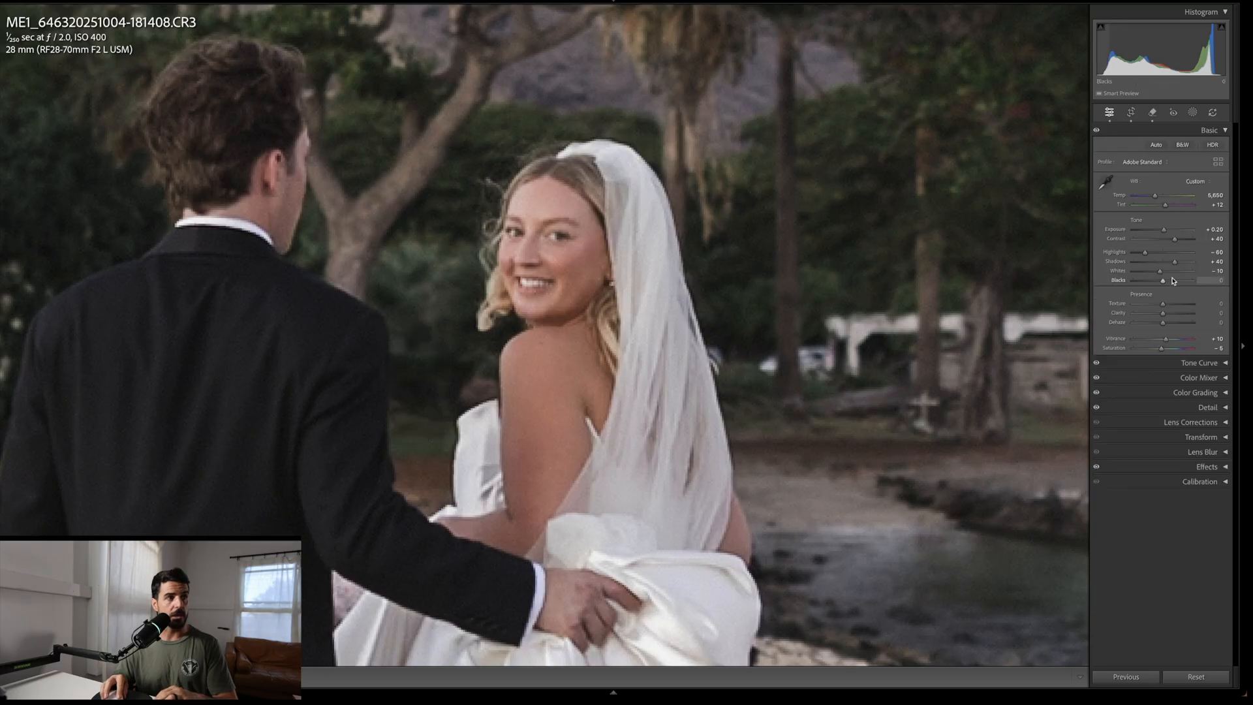
Step: Paint a removal mask over the tree trunk between the groom's head and the bride's hair
drag(333, 270, 509, 336)
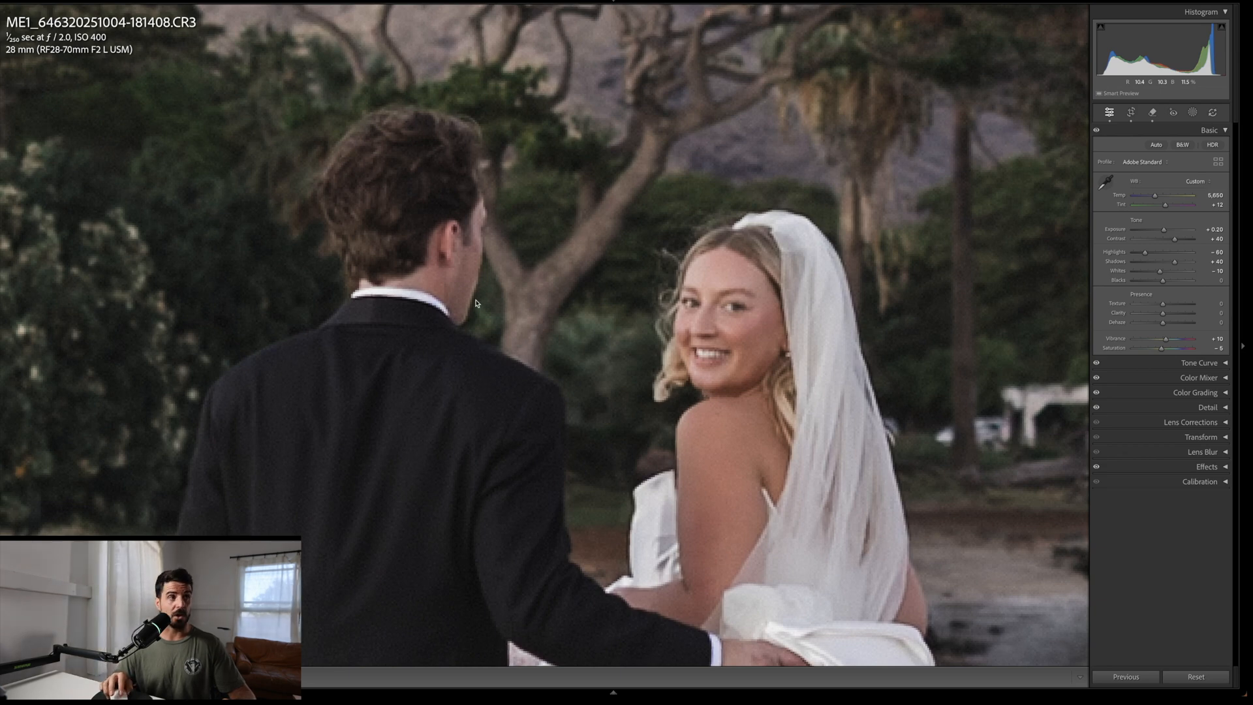
click(523, 342)
click(526, 365)
click(525, 367)
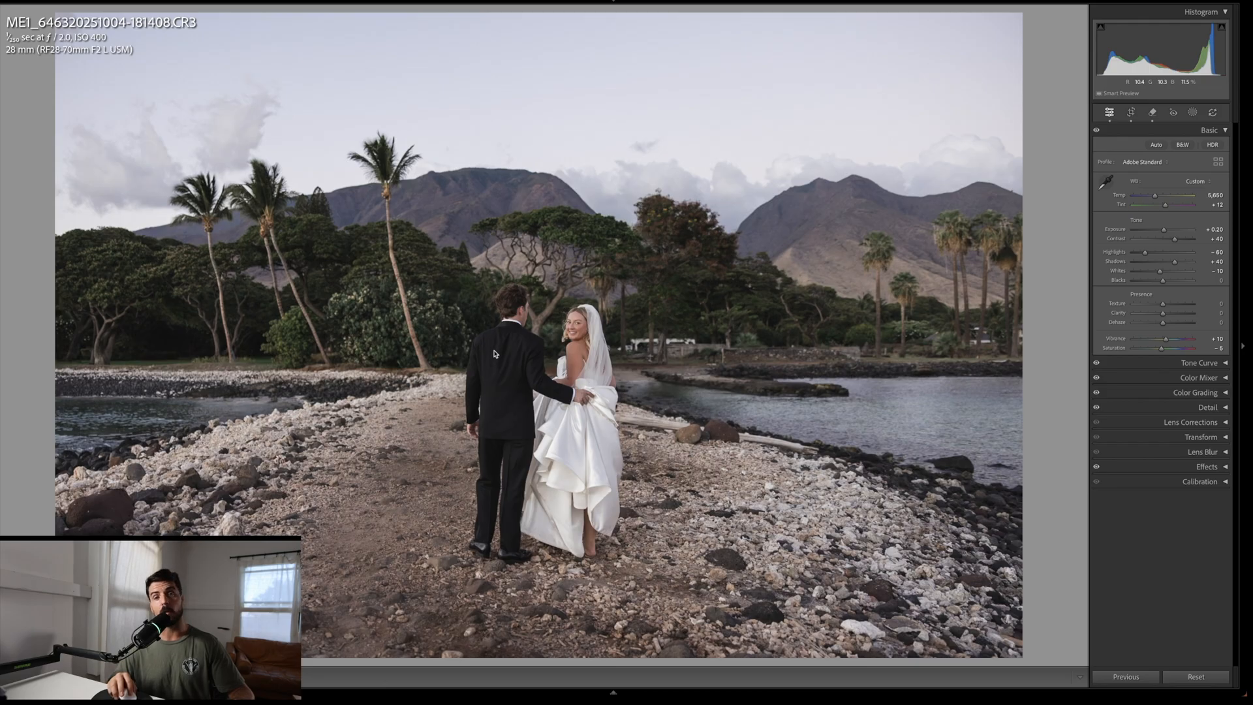
click(538, 335)
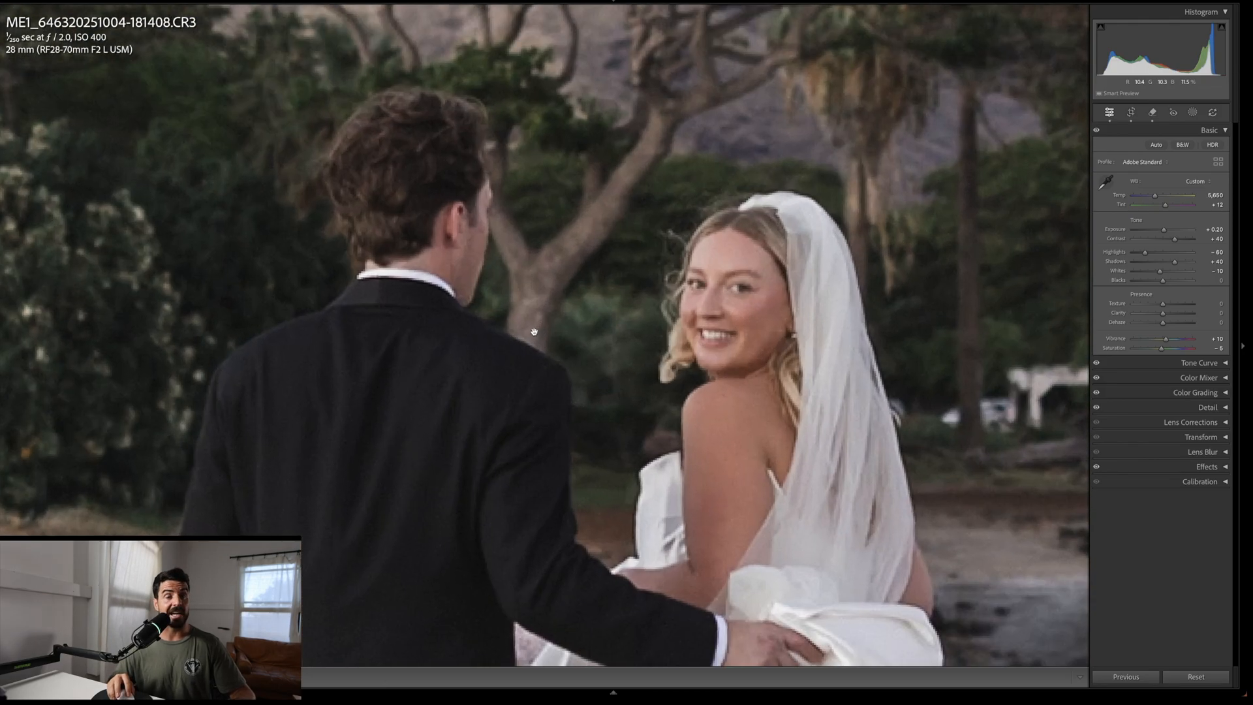
key(q)
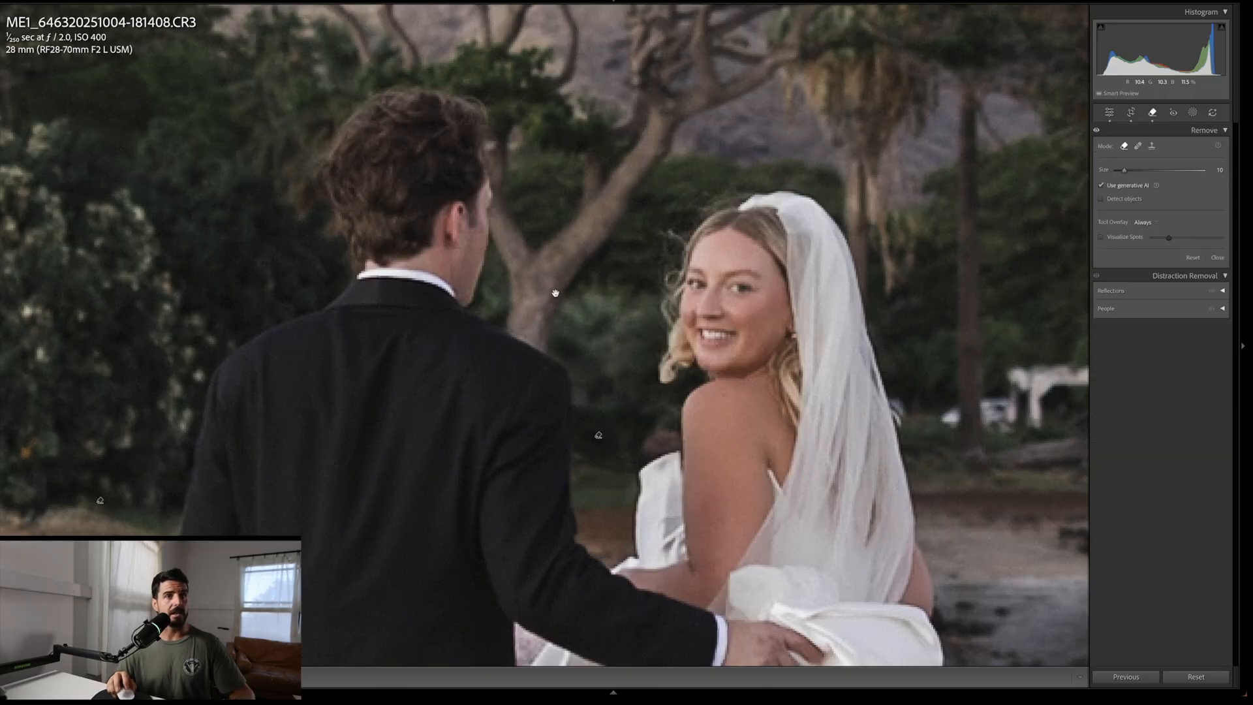
scroll(554, 305, up, 2)
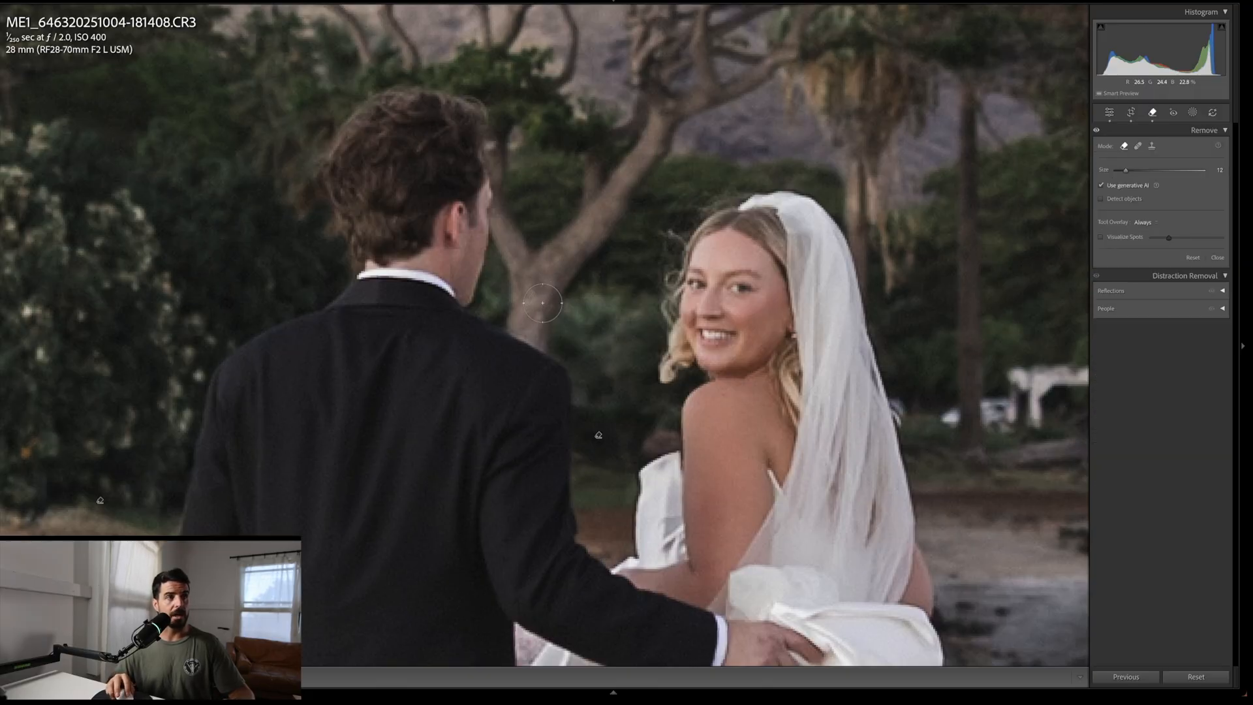
scroll(543, 303, down, 2)
mouse_move(544, 308)
mouse_down()
mouse_move(542, 356)
mouse_move(515, 341)
mouse_move(514, 288)
mouse_move(507, 334)
mouse_move(515, 260)
mouse_move(530, 237)
mouse_move(535, 315)
mouse_move(542, 233)
mouse_move(552, 323)
mouse_move(556, 236)
mouse_up()
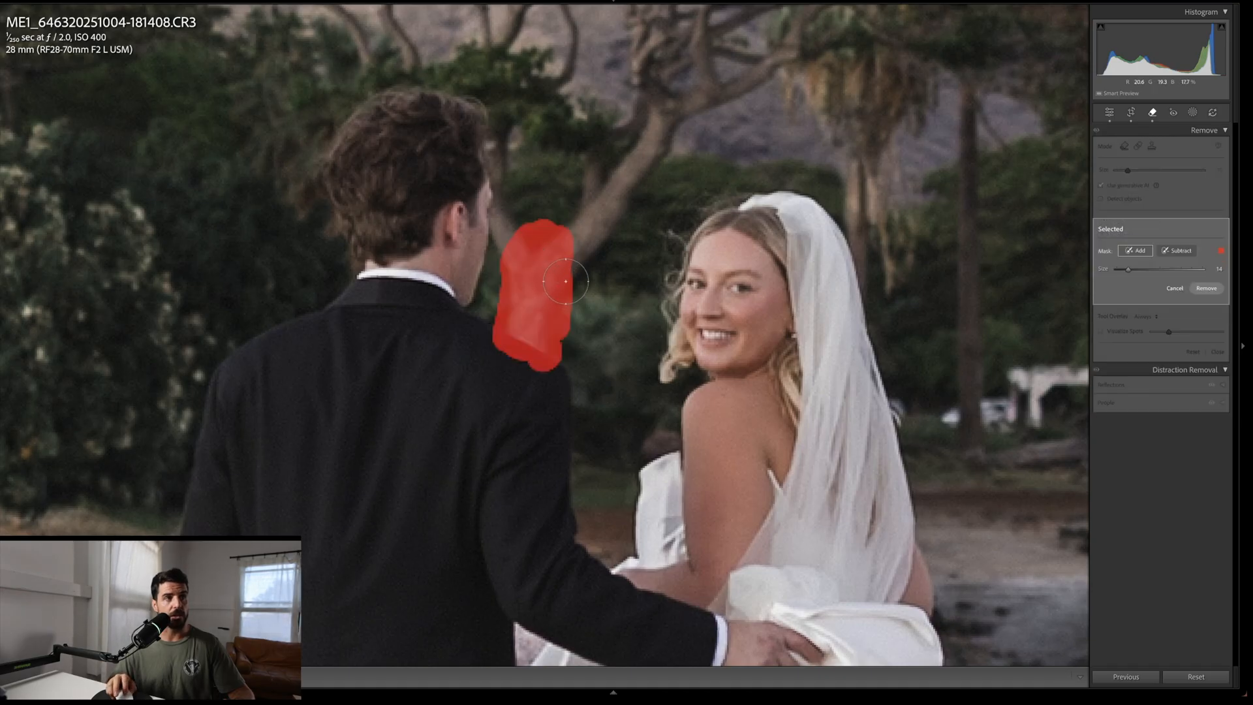
scroll(567, 281, down, 3)
click(563, 324)
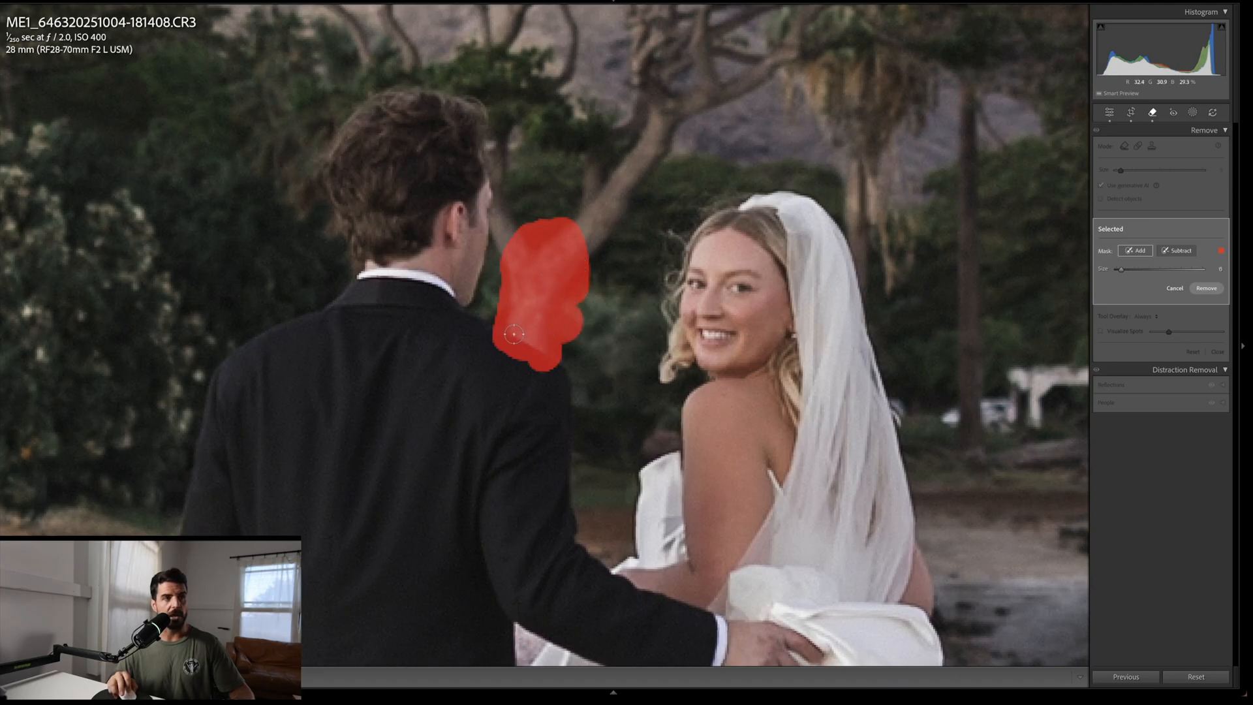
scroll(507, 256, up, 2)
mouse_move(507, 256)
mouse_down()
mouse_move(518, 220)
mouse_move(508, 254)
mouse_move(515, 214)
mouse_move(508, 252)
mouse_up()
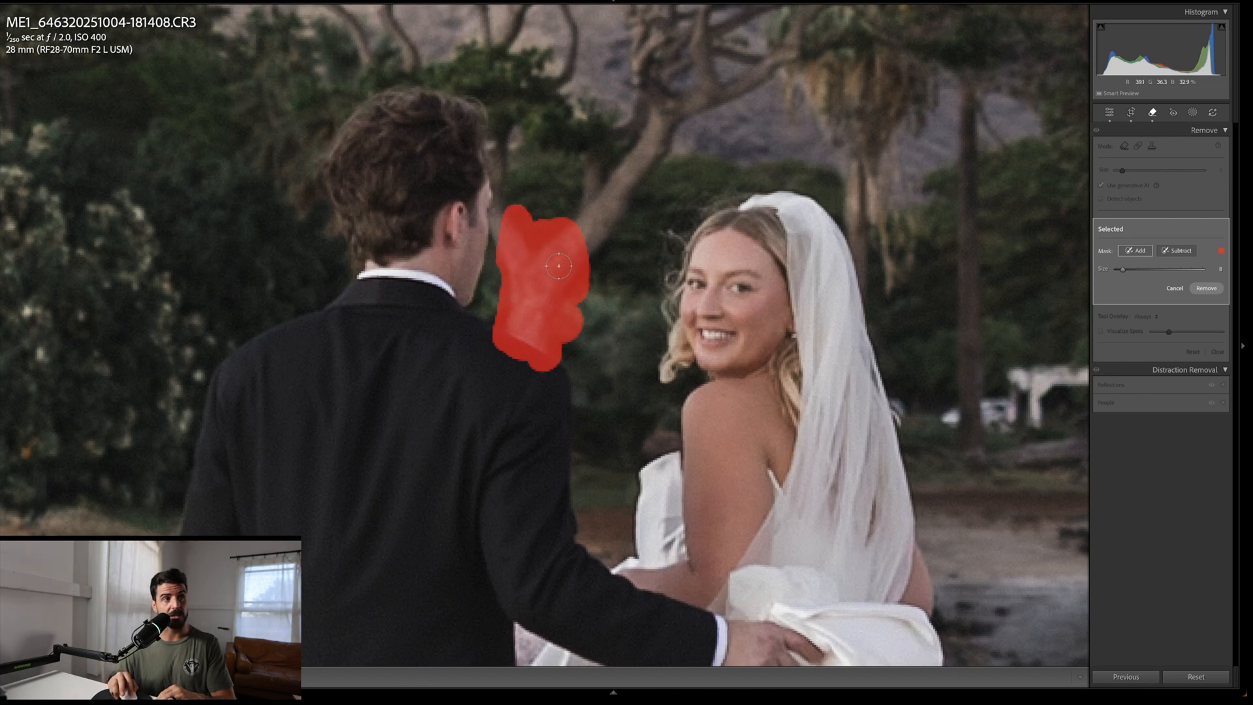
Step: Apply generative removal to the painted trunk area and cycle through its variations
click(1207, 288)
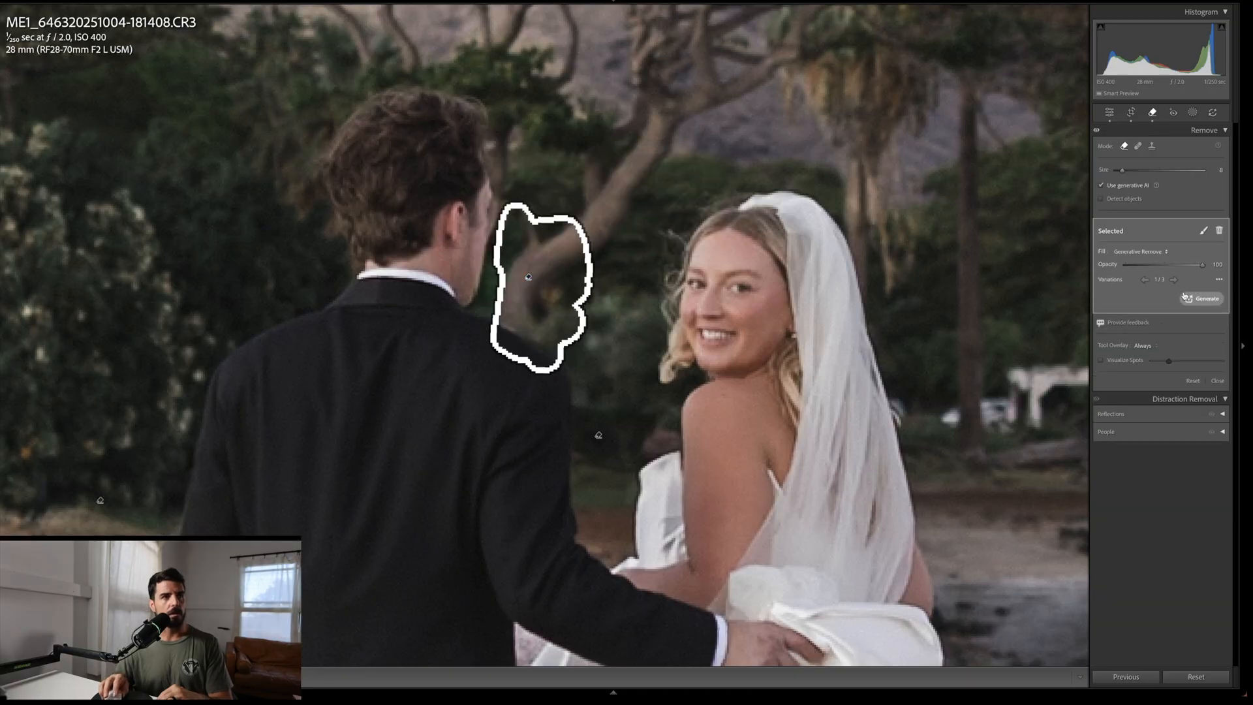
click(1175, 280)
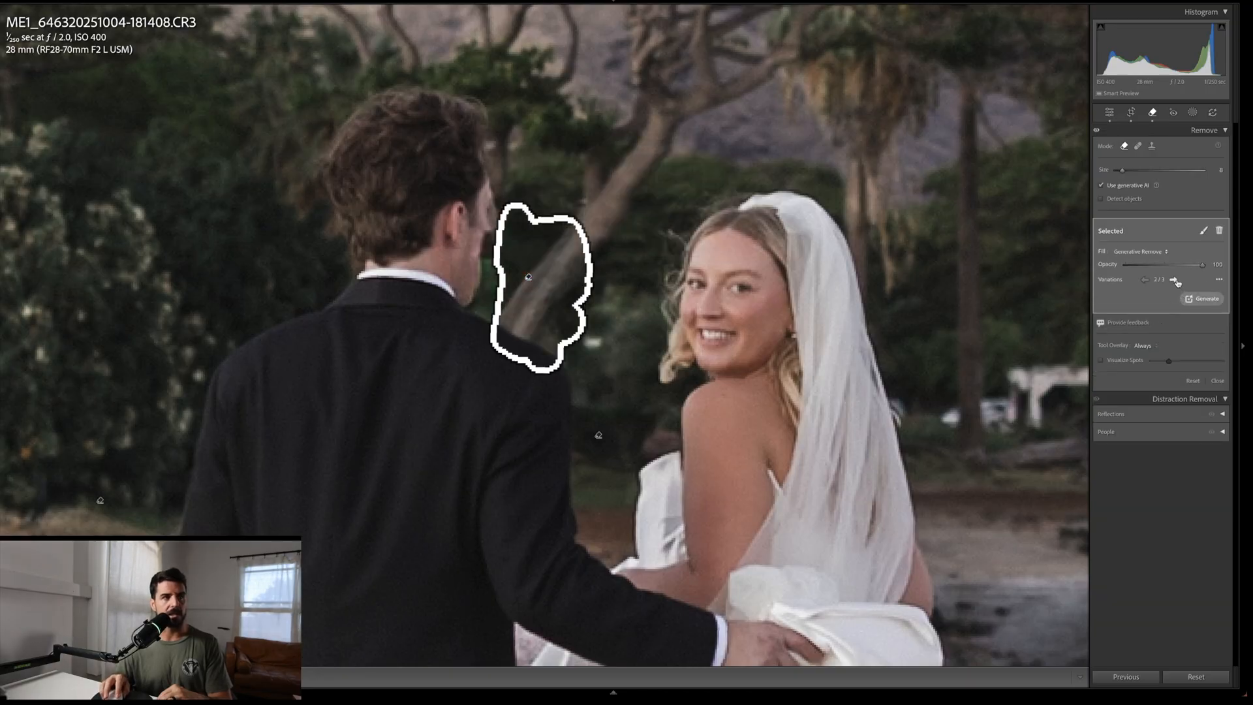
click(1175, 280)
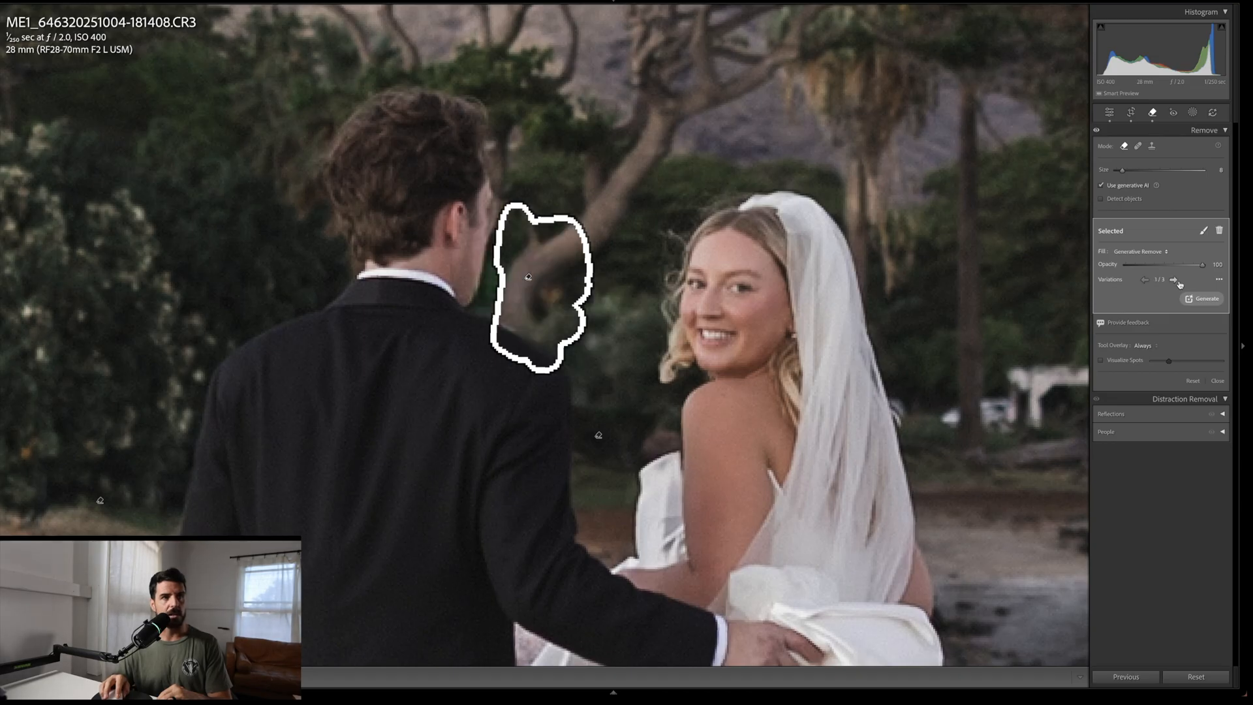
Step: Delete the selected trunk removal and heal the area beside the bride's hair, sampling foliage from the trees on the left
click(1220, 231)
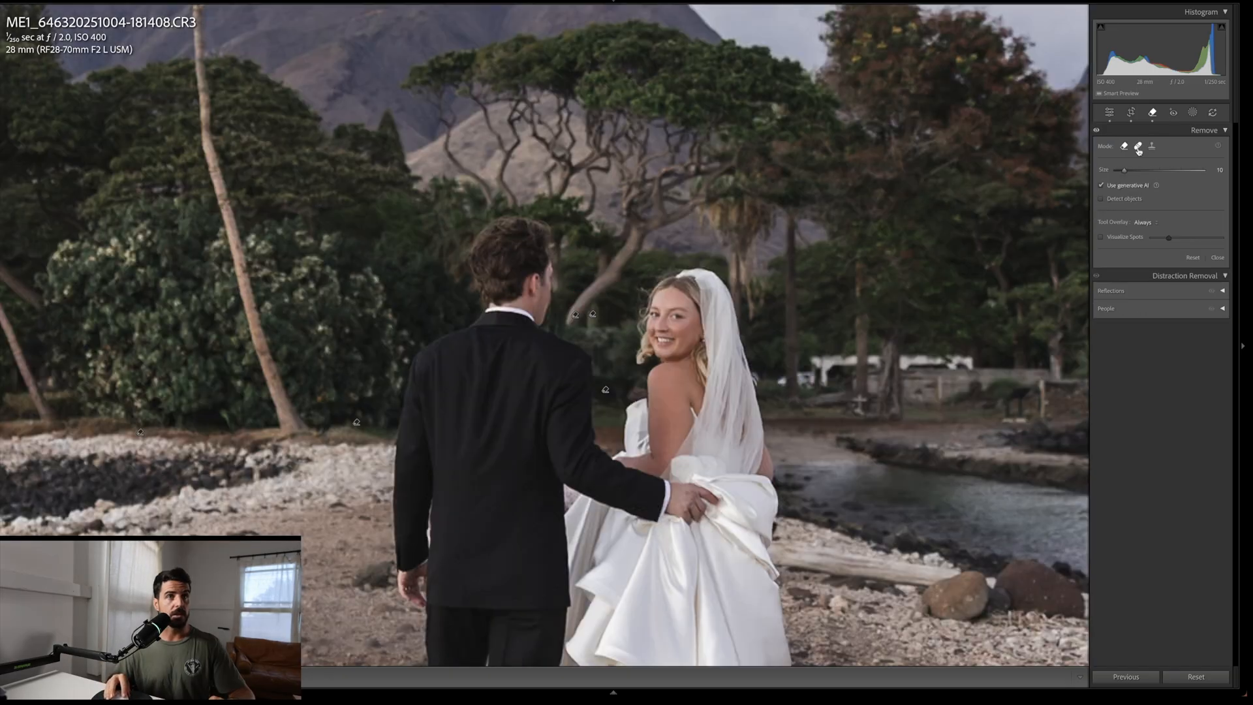
click(1139, 149)
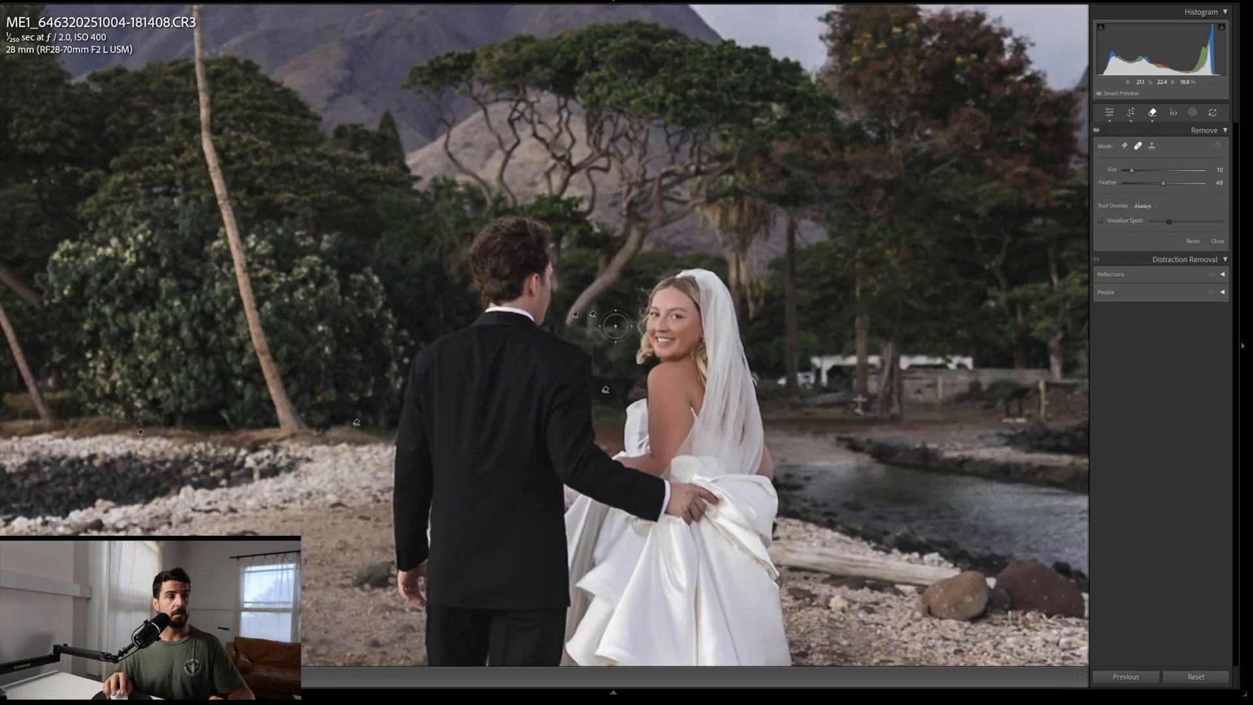
mouse_move(591, 328)
mouse_down()
mouse_move(572, 321)
mouse_move(575, 295)
mouse_move(597, 287)
mouse_move(617, 330)
mouse_move(610, 274)
mouse_move(591, 267)
mouse_up()
mouse_move(264, 130)
mouse_down()
mouse_move(351, 231)
mouse_move(392, 240)
mouse_up()
Step: Compare the photo against its before view
key(q)
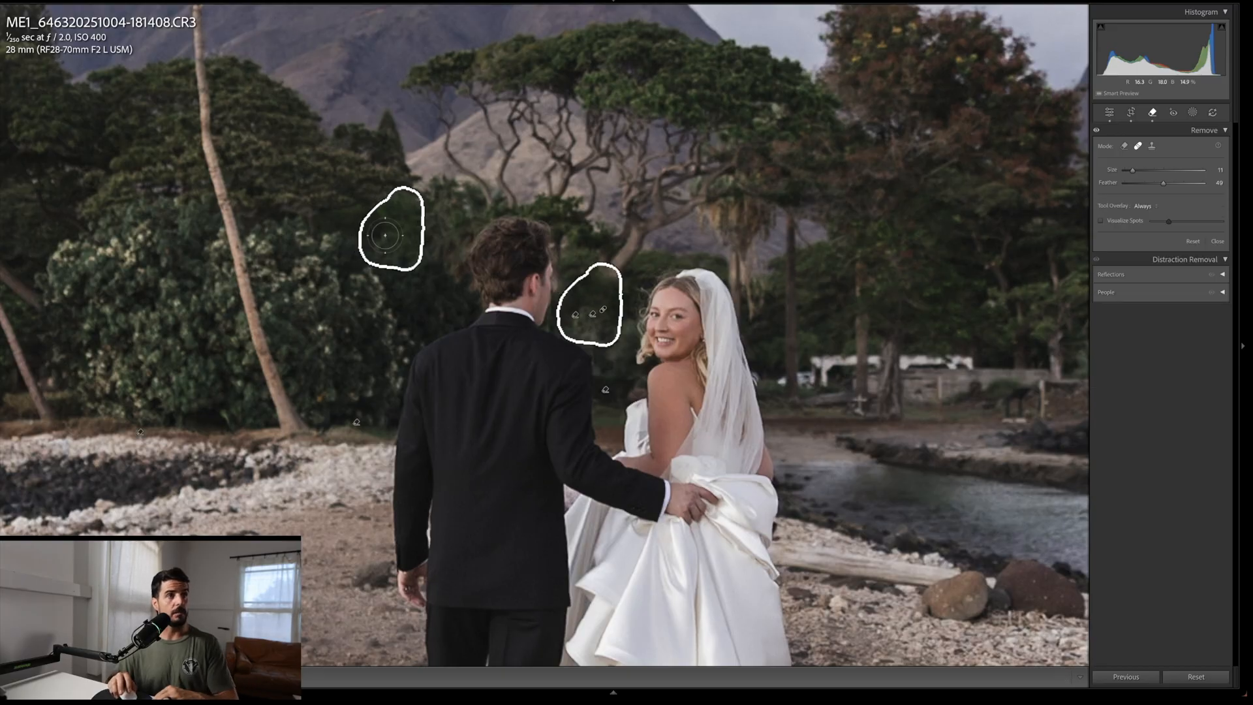
key(backslash)
key(backslash)
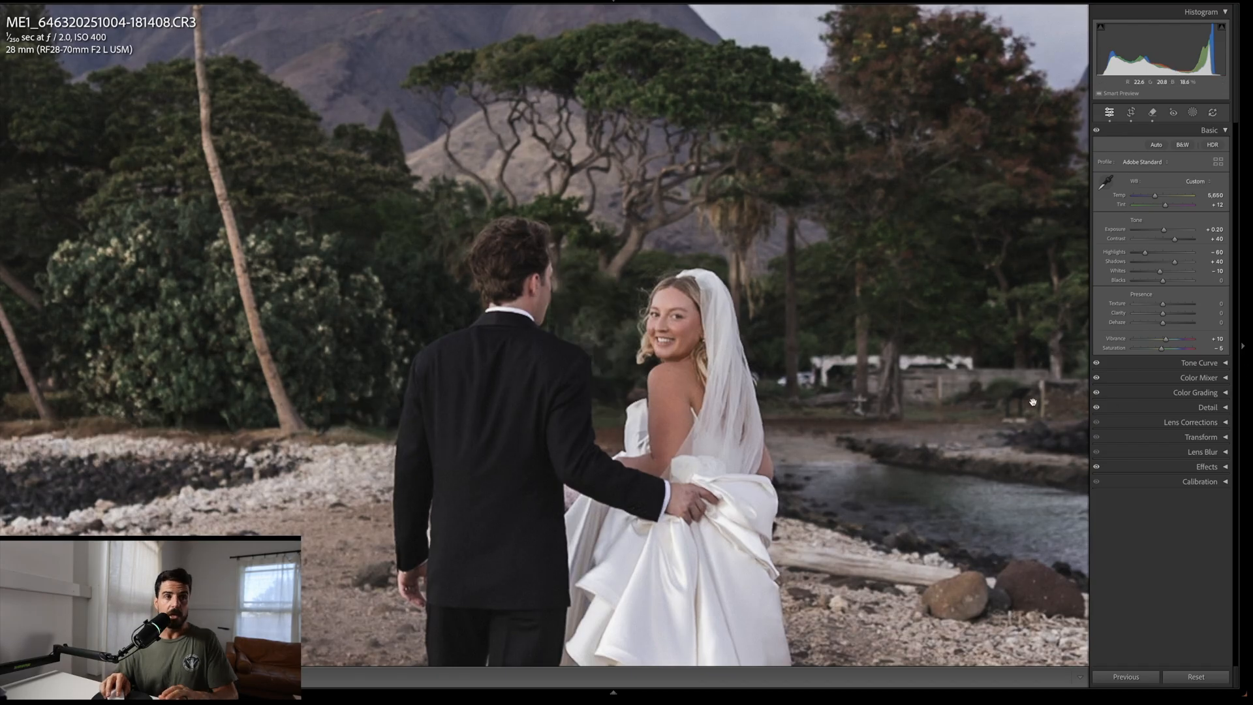
Step: Heal a spot on the white building just right of the bride's veil with a smaller brush
key(q)
scroll(772, 370, down, 4)
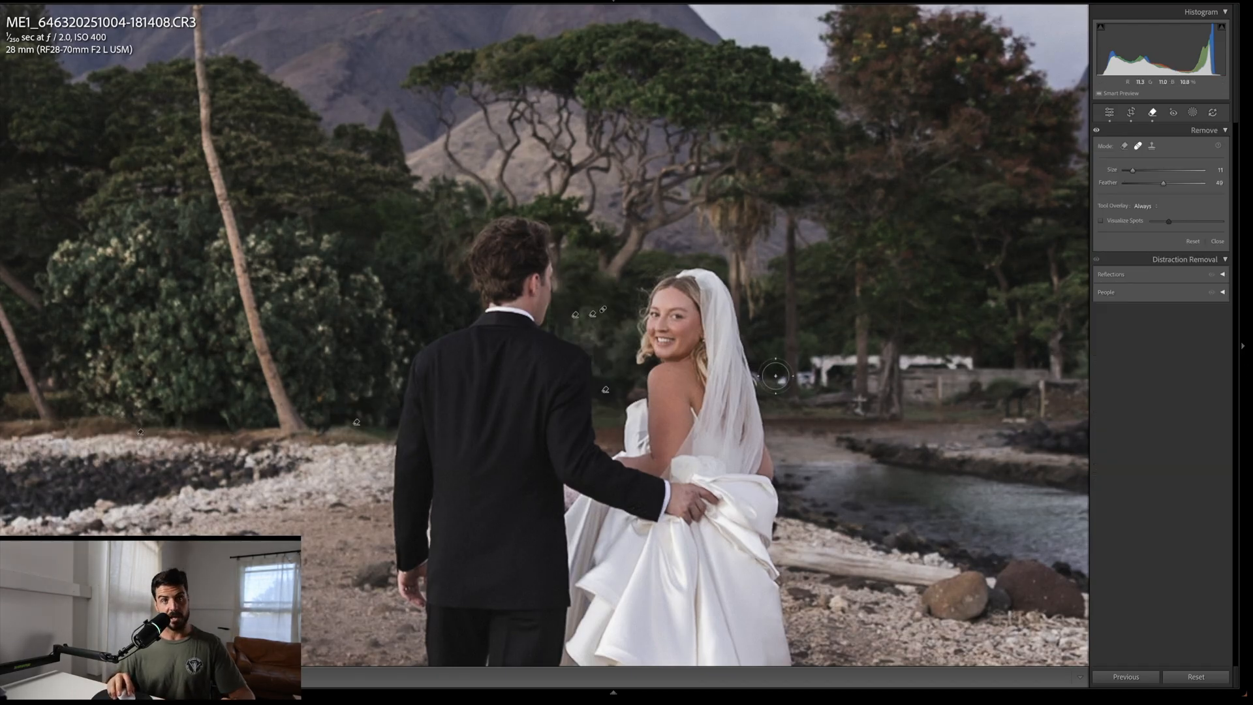
click(784, 380)
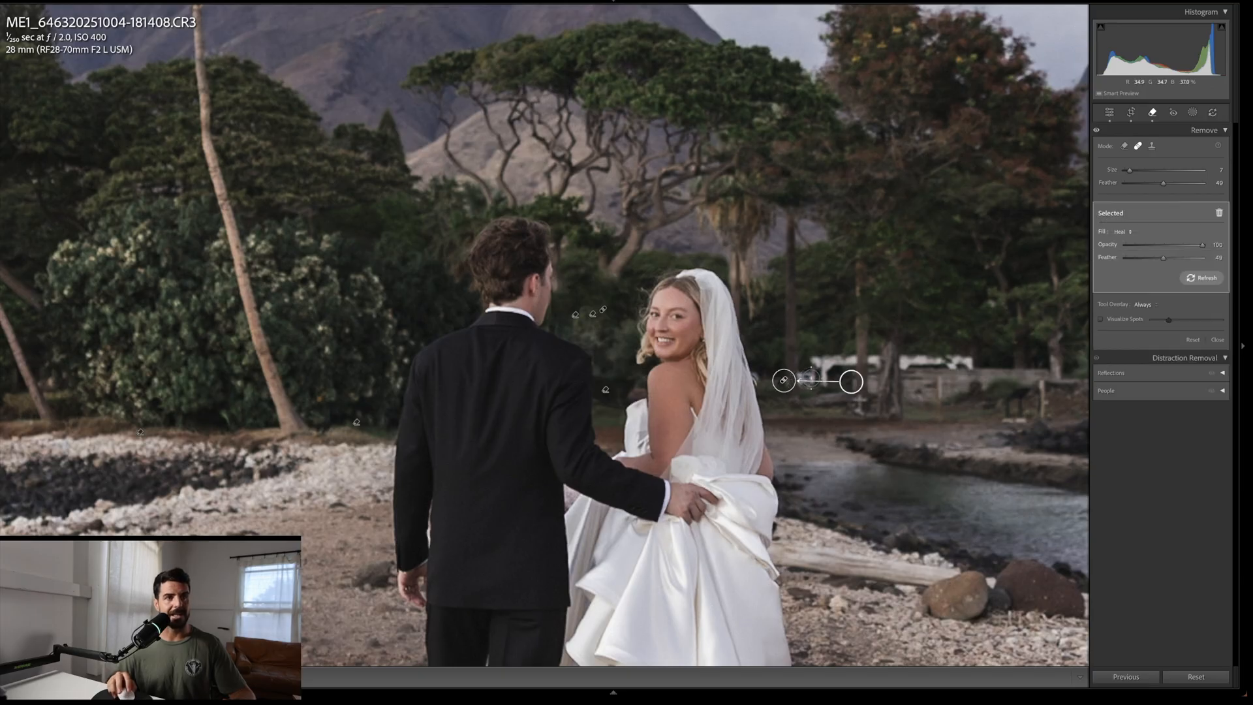
Step: Paint a generative removal mask over the white buildings and small objects along the shoreline behind the couple
click(1124, 147)
scroll(805, 375, up, 2)
drag(806, 376, 833, 364)
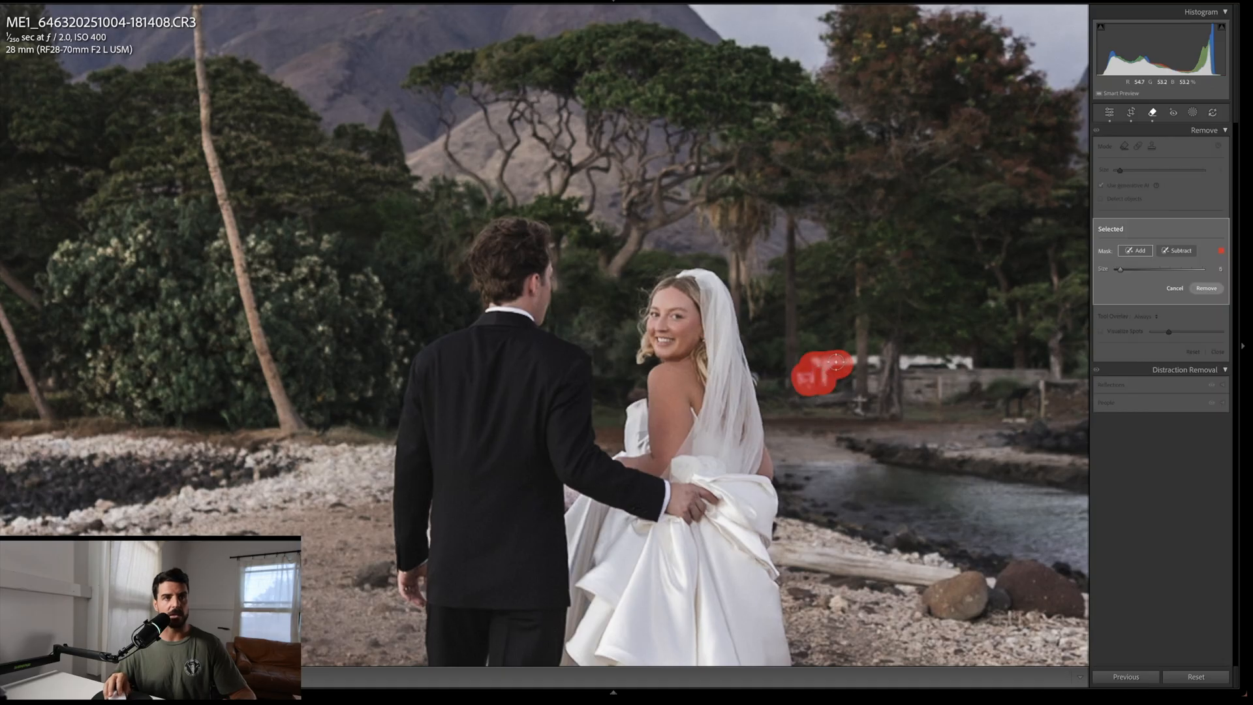
drag(839, 361, 878, 359)
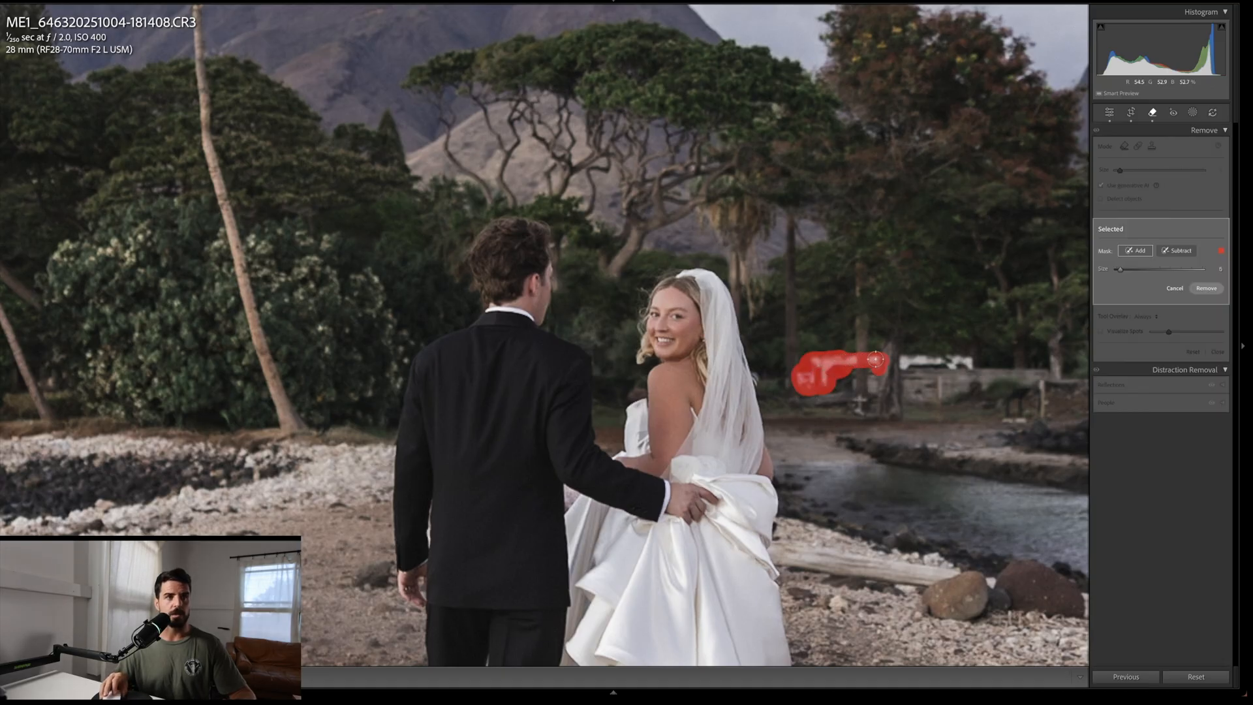
scroll(906, 364, up, 4)
drag(906, 360, 972, 360)
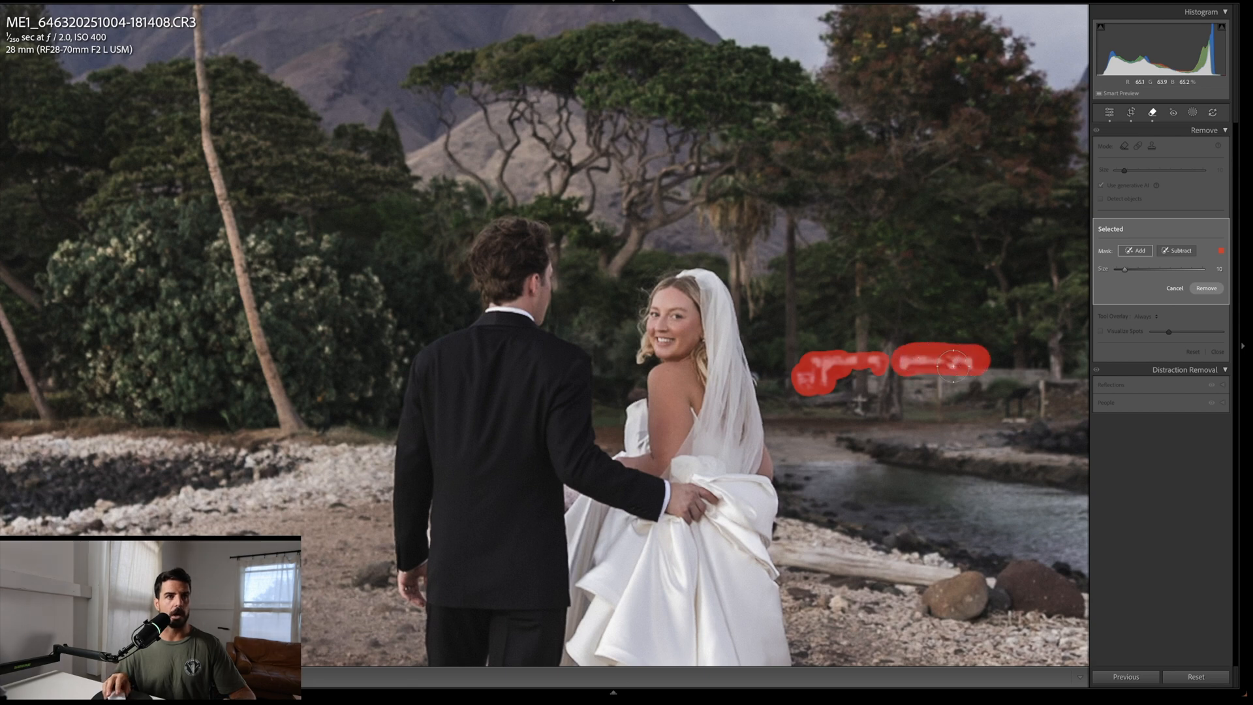
scroll(875, 407, down, 4)
drag(861, 408, 865, 410)
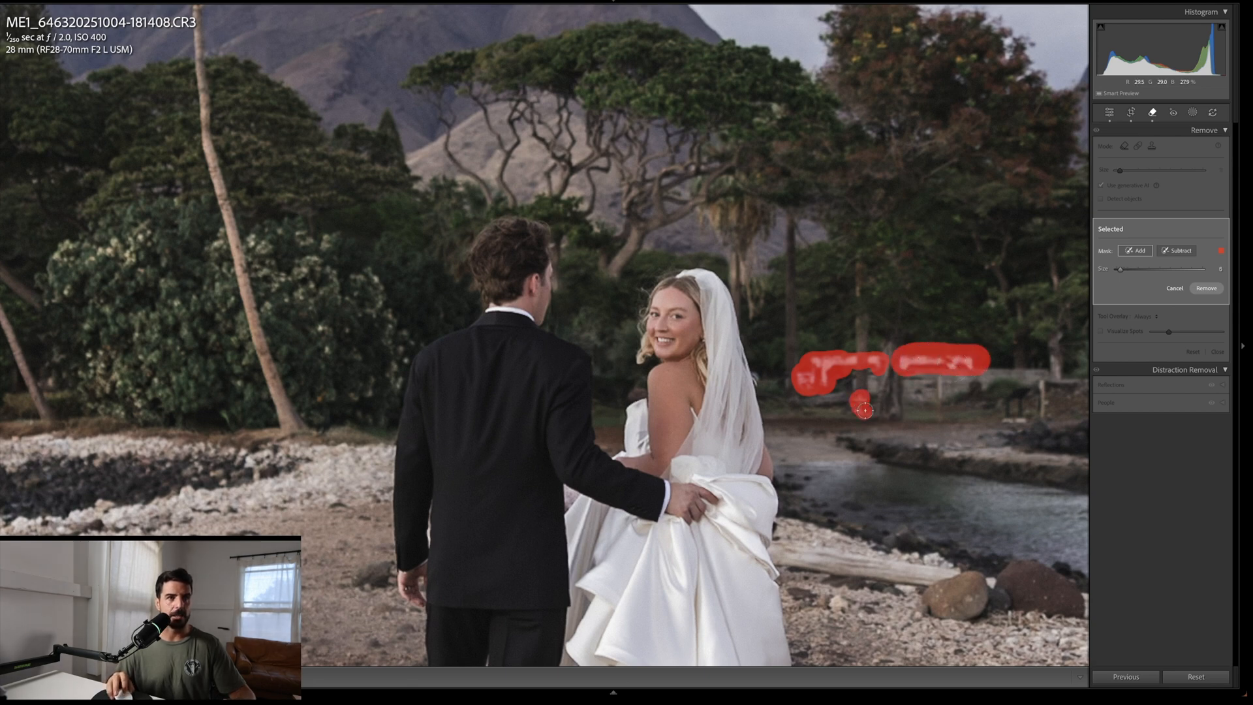
mouse_move(962, 390)
mouse_down()
mouse_move(774, 383)
mouse_move(733, 363)
mouse_up()
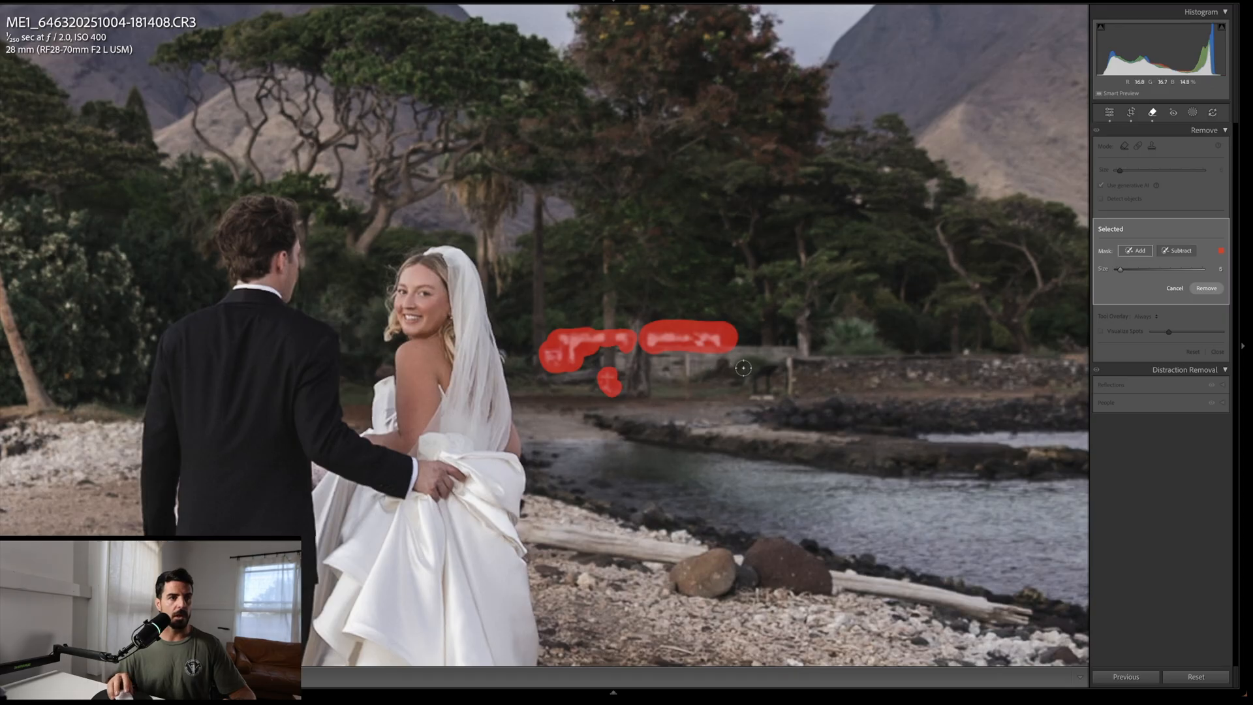
drag(829, 364, 701, 368)
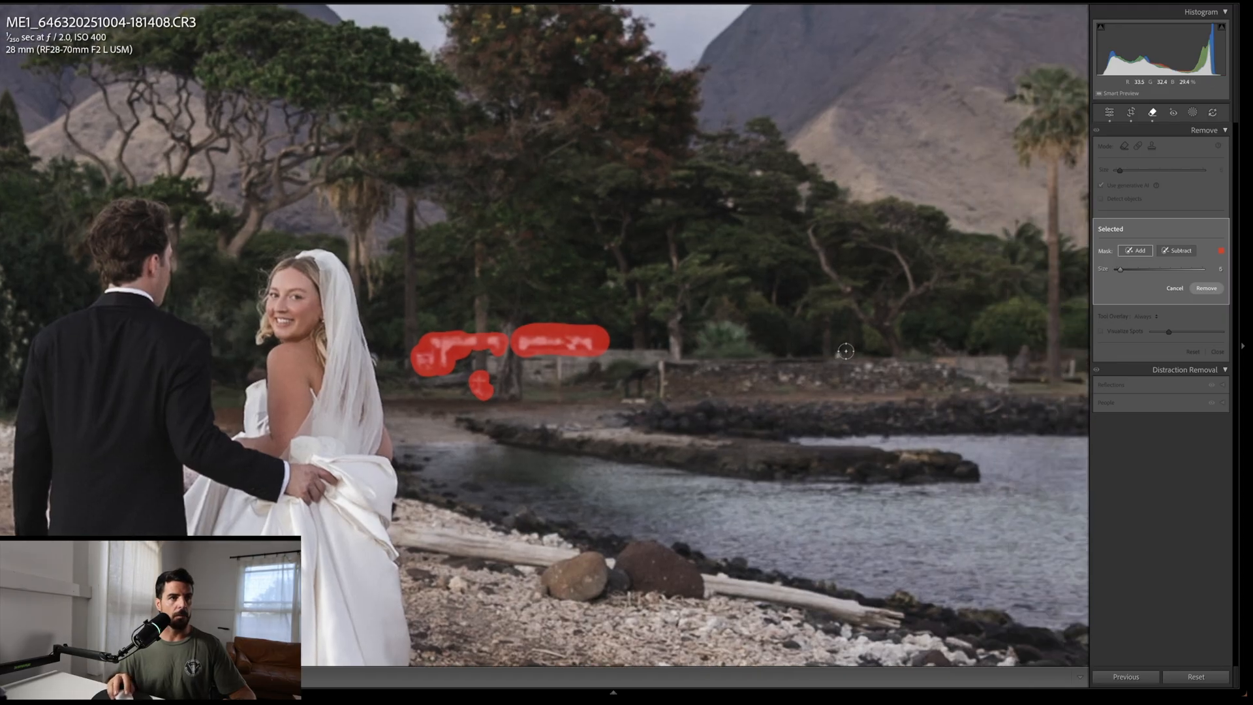
click(872, 367)
scroll(644, 405, up, 5)
mouse_move(641, 395)
mouse_down()
mouse_move(633, 386)
mouse_move(662, 371)
mouse_up()
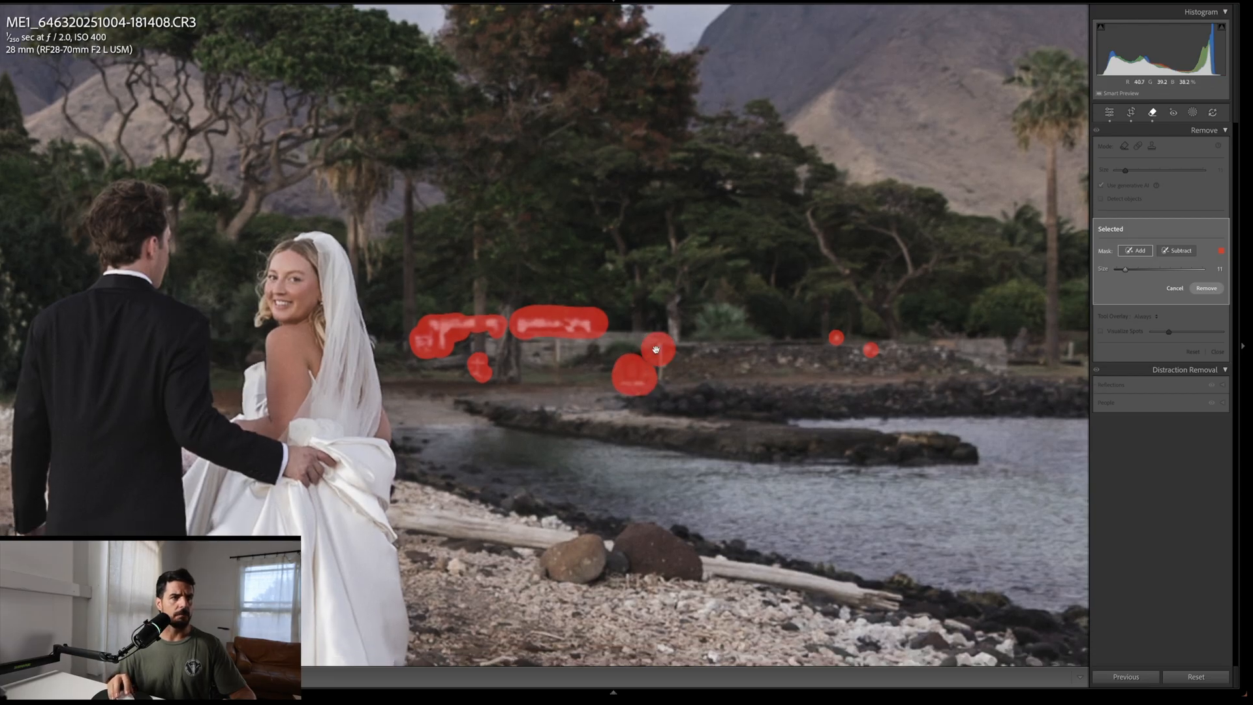
Step: Apply generative removal to the shoreline mask and compare the result with the before view
key(z)
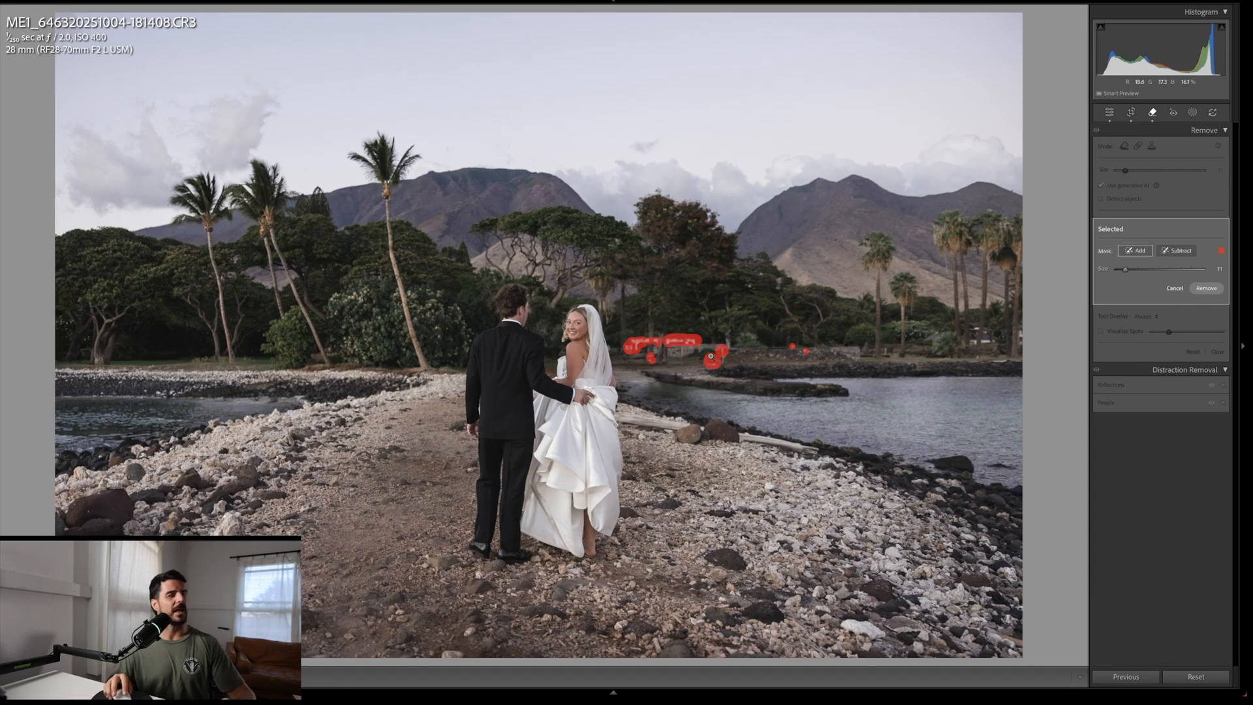
key(z)
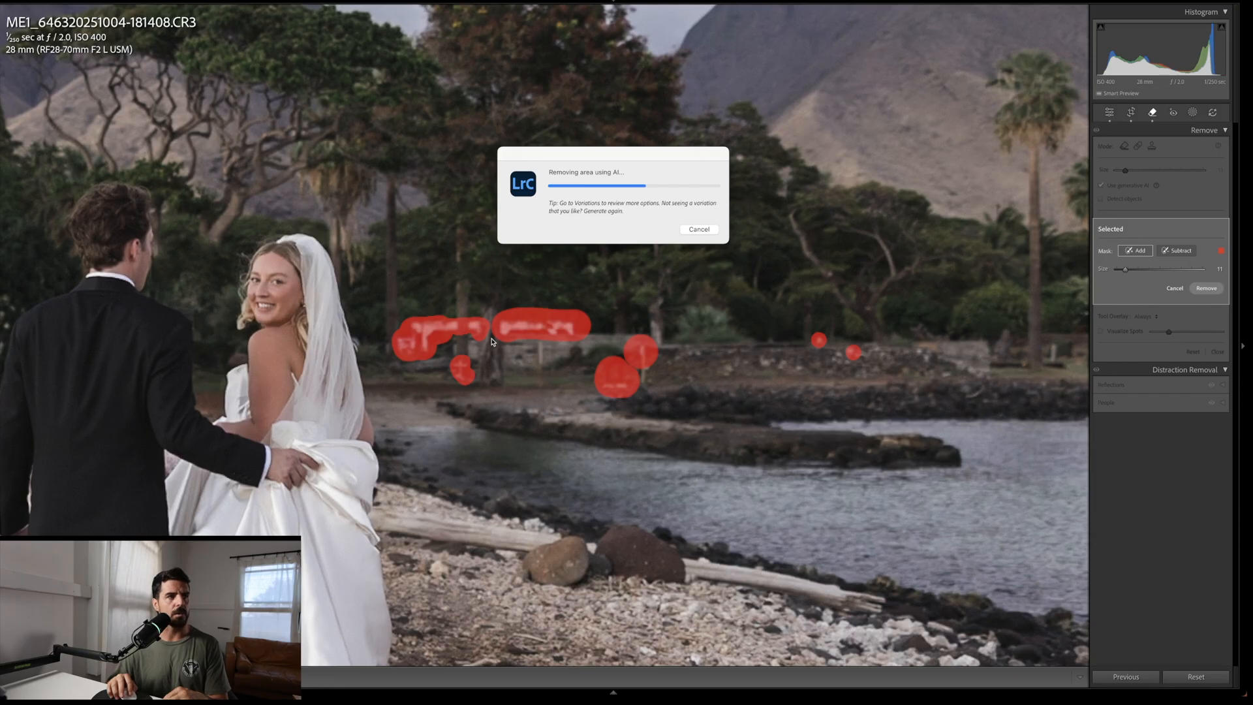
key(backslash)
key(backslash)
key(backslash)
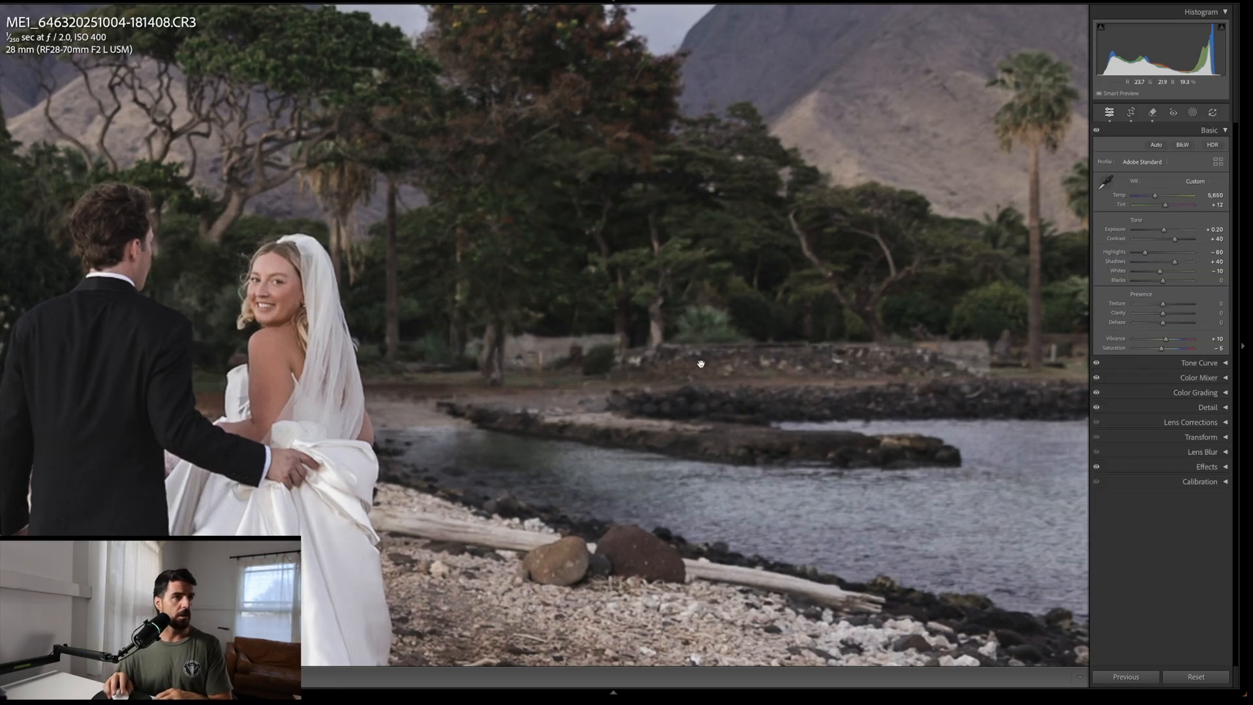
key(backslash)
Step: Mask the house and structures among the palm trees on the right and apply generative removal
scroll(698, 364, right, 10)
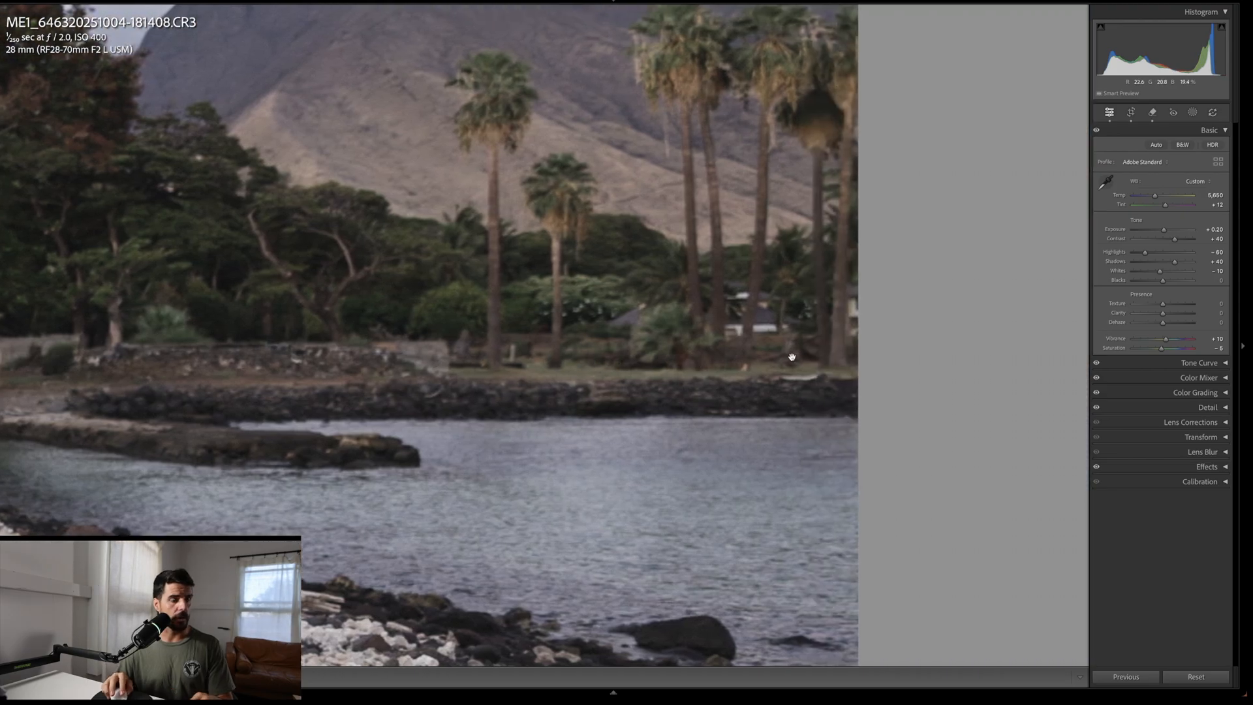
key(q)
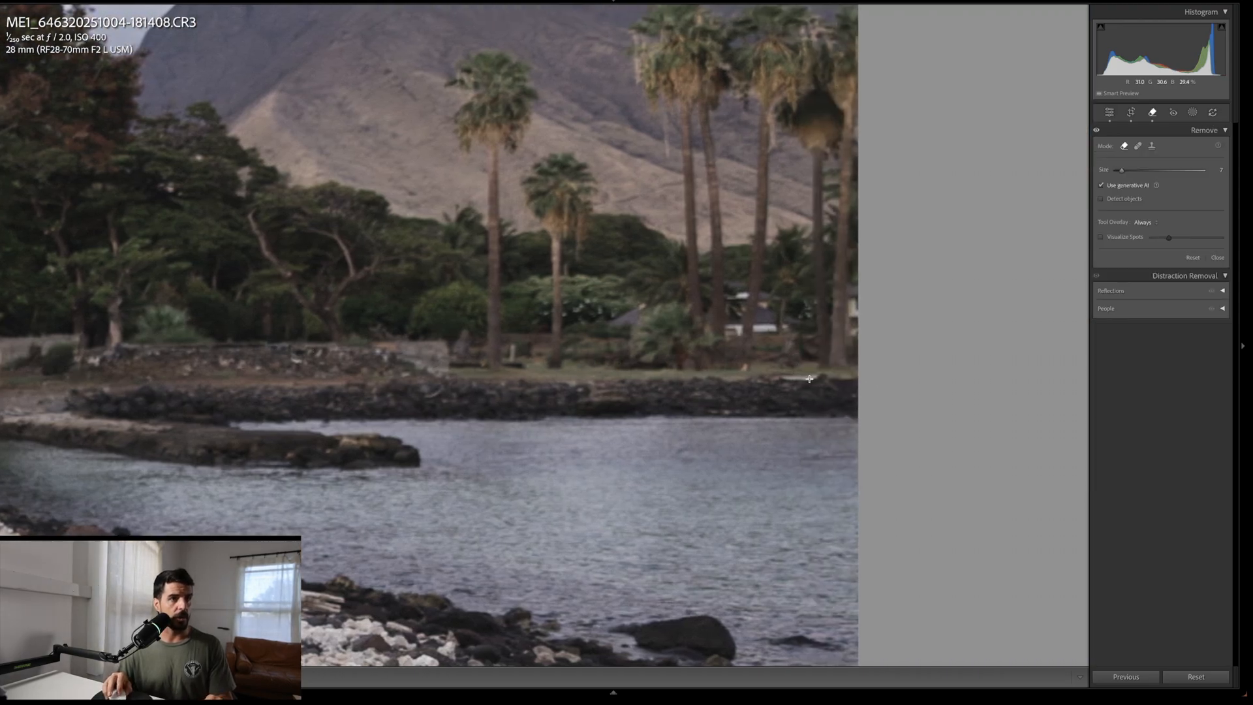
drag(817, 378, 780, 380)
mouse_move(853, 334)
mouse_down()
mouse_move(852, 277)
mouse_move(850, 327)
mouse_move(728, 329)
mouse_up()
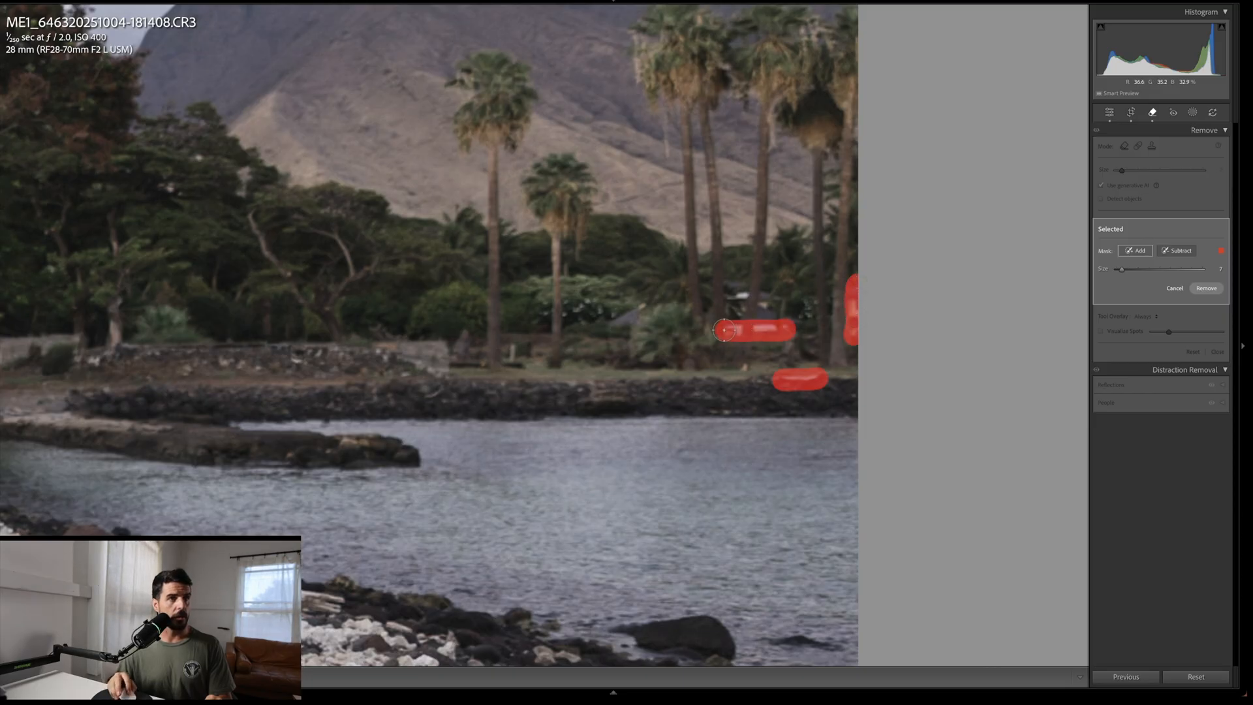
mouse_move(777, 297)
mouse_down()
mouse_move(733, 305)
mouse_move(784, 313)
mouse_up()
mouse_move(640, 307)
mouse_down()
mouse_move(606, 322)
mouse_move(635, 312)
mouse_up()
scroll(512, 355, down, 5)
scroll(514, 344, up, 2)
mouse_move(514, 344)
mouse_down()
mouse_move(511, 363)
mouse_move(387, 349)
mouse_move(411, 338)
mouse_move(443, 356)
mouse_up()
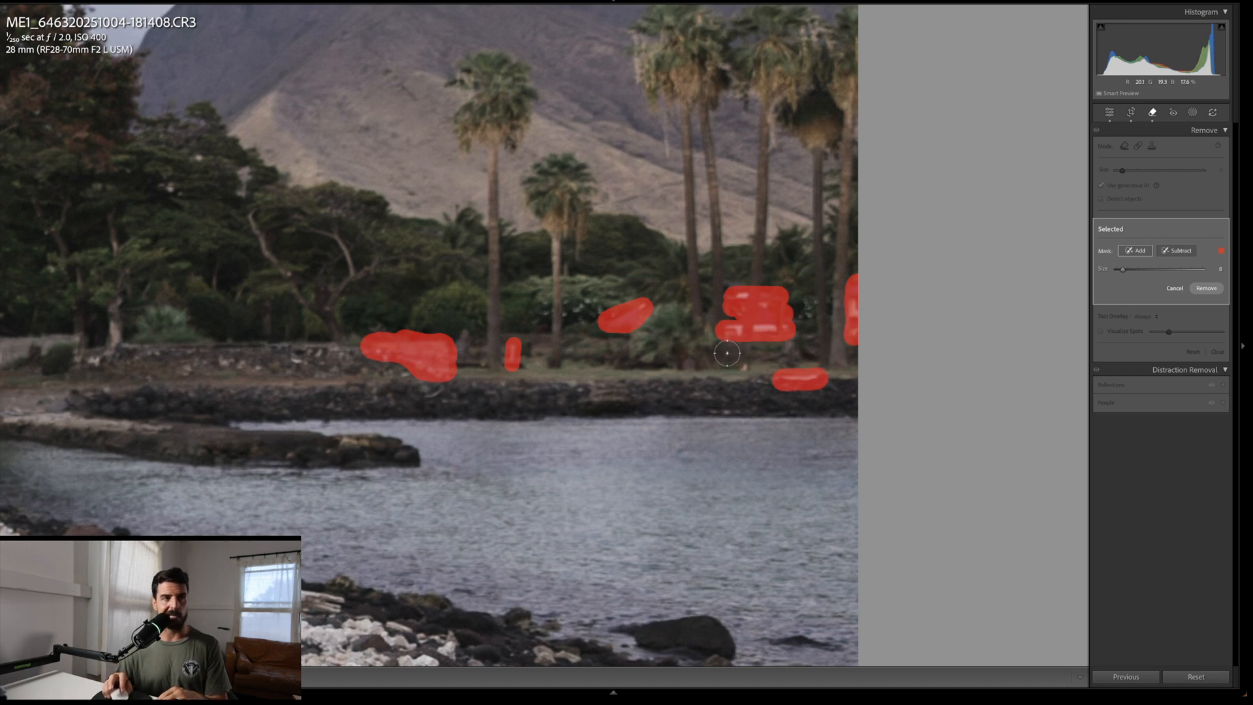
key(Return)
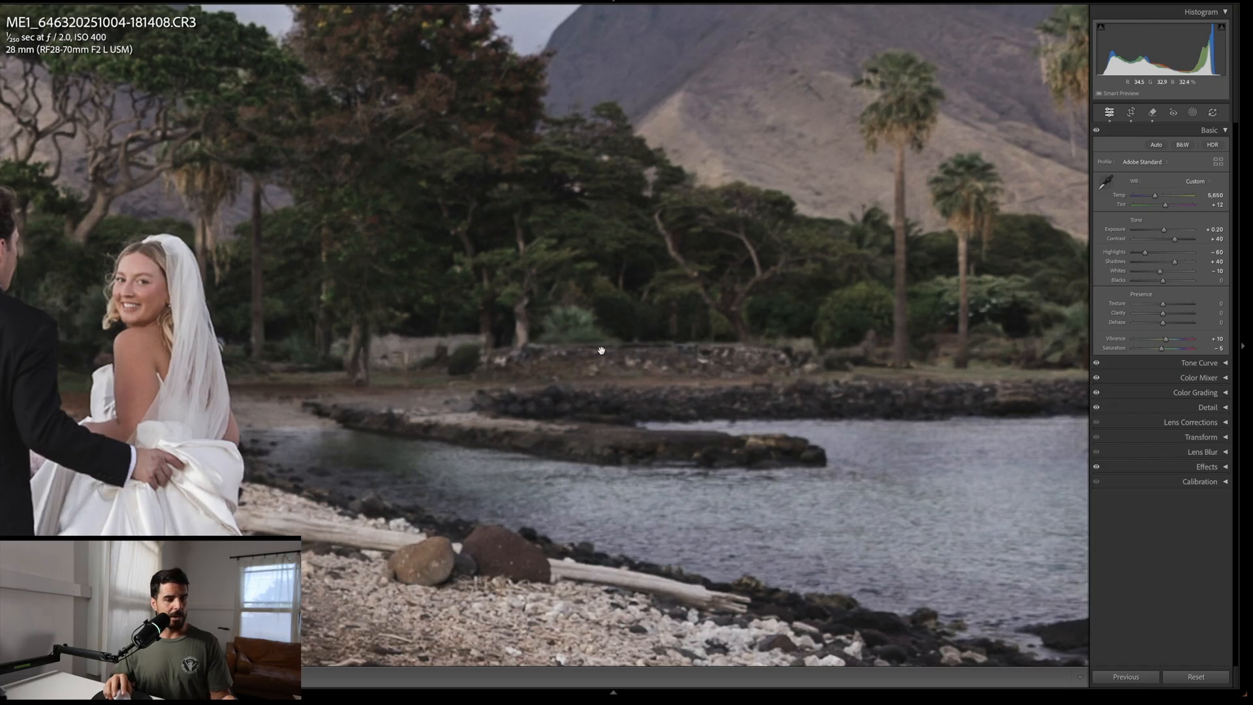
Step: Mask the low stone wall, a post, a spot on a rock and the driftwood log, then apply generative removal
key(q)
mouse_move(809, 365)
mouse_down()
mouse_move(804, 334)
mouse_move(790, 342)
mouse_up()
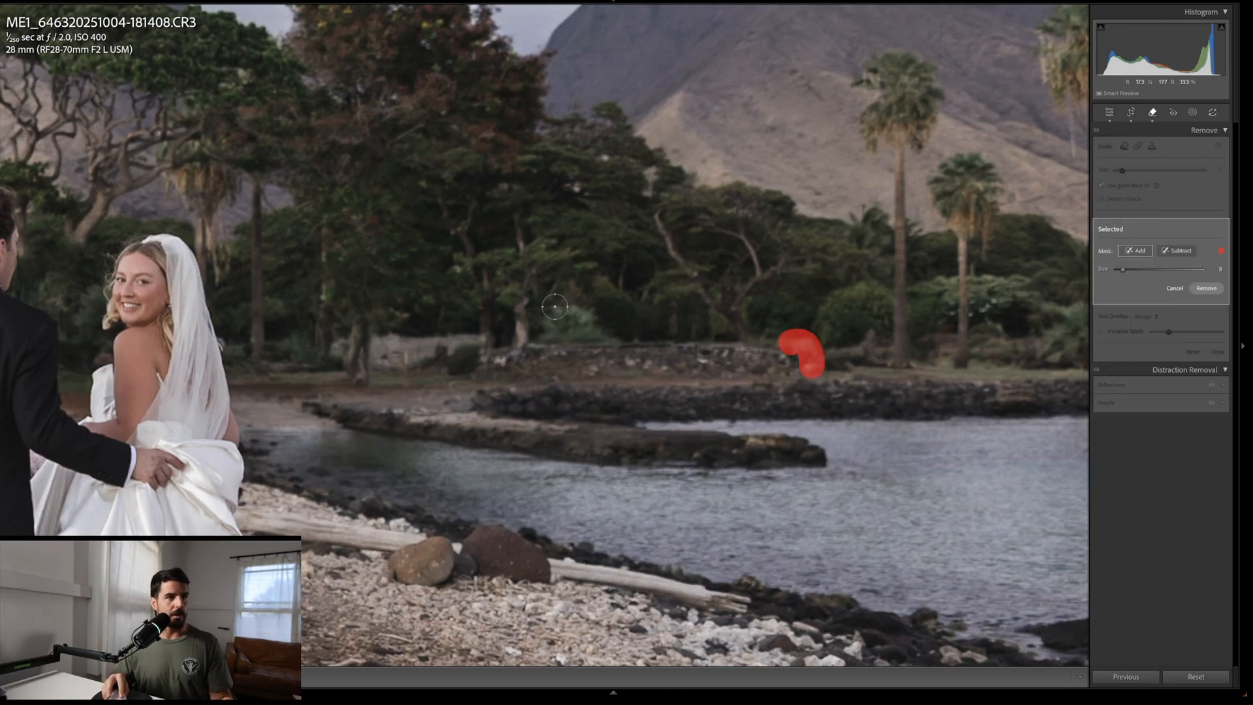
mouse_move(476, 340)
mouse_down()
mouse_move(360, 346)
mouse_move(366, 361)
mouse_move(440, 355)
mouse_move(411, 351)
mouse_up()
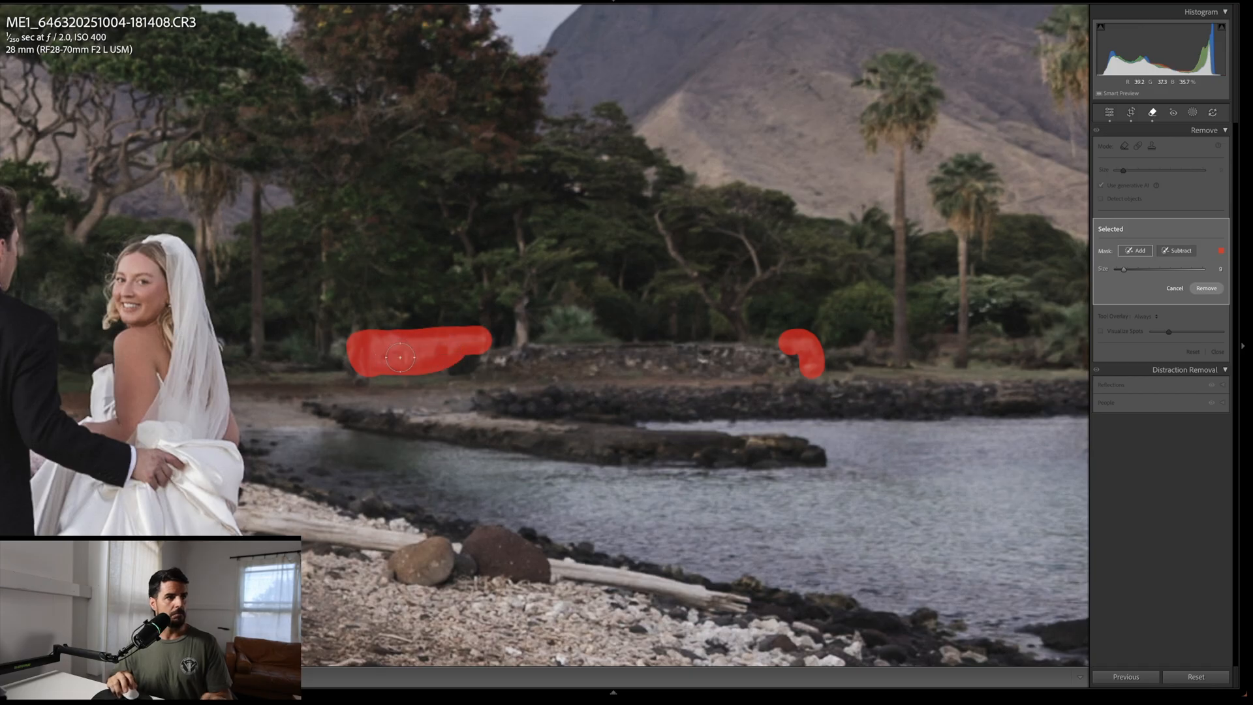
mouse_move(544, 574)
mouse_down()
mouse_move(744, 609)
mouse_move(539, 563)
mouse_up()
click(452, 549)
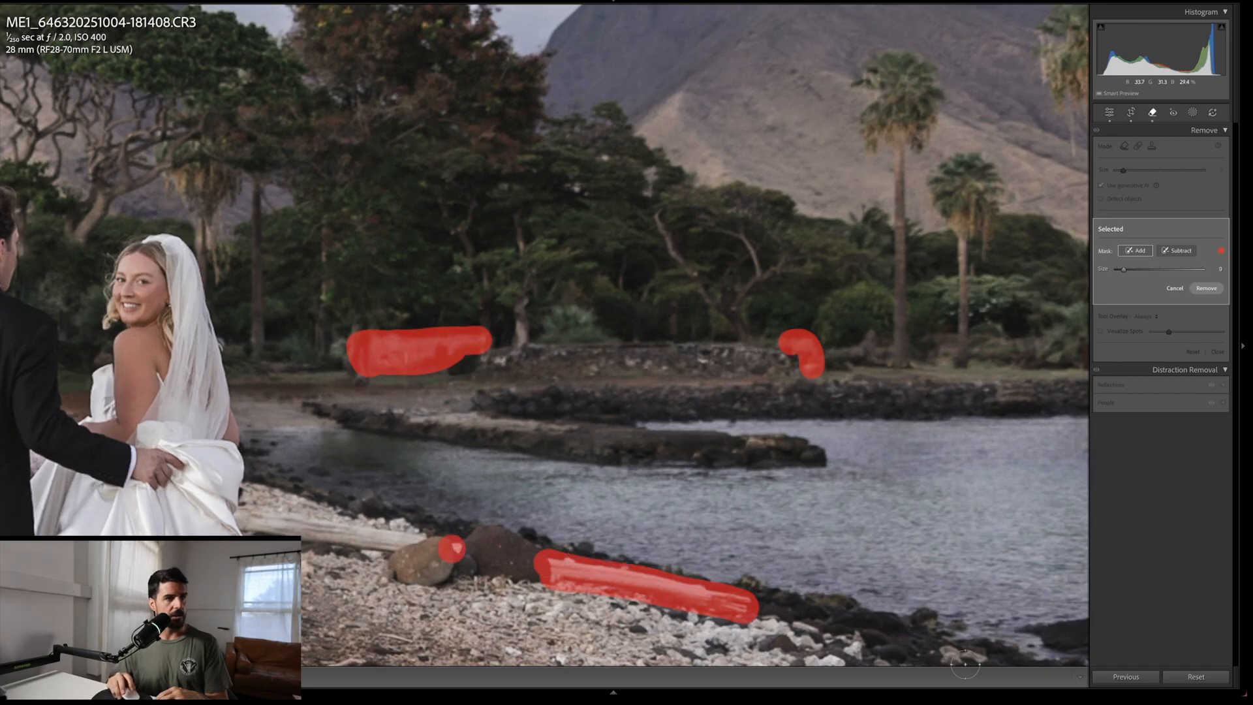
key(Return)
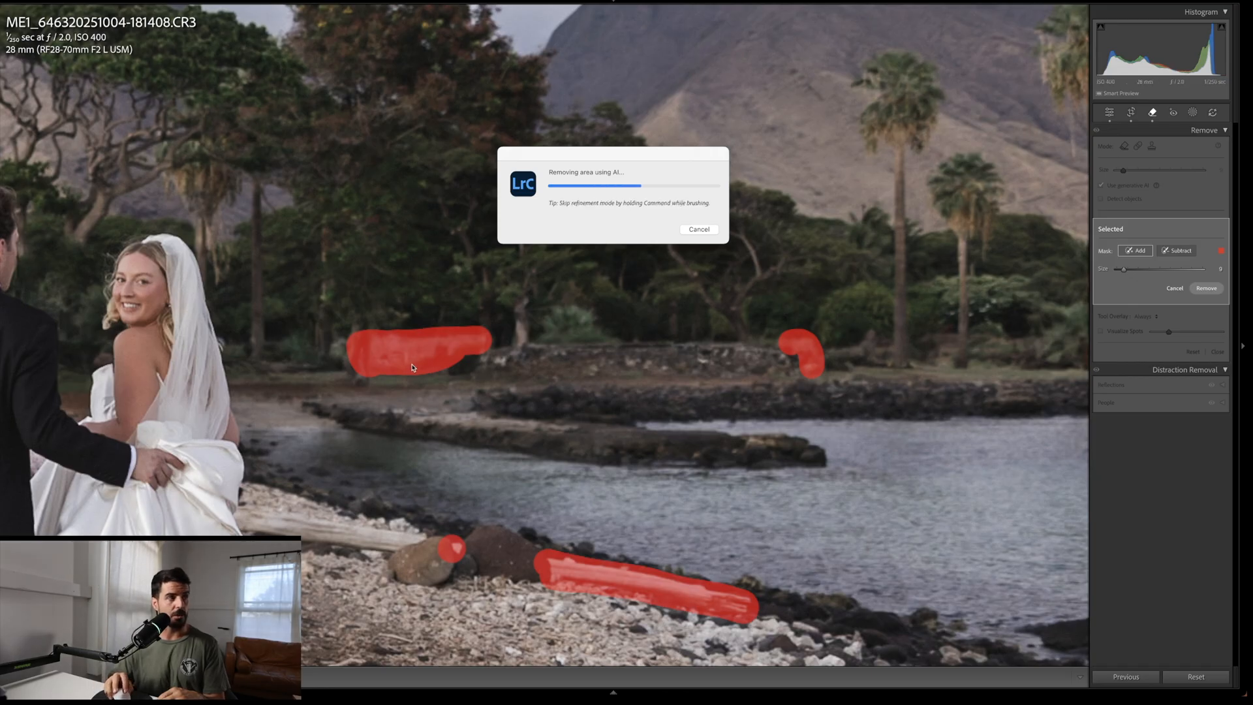
Step: Zoom into the couple and compare the edited photo against its before view
key(q)
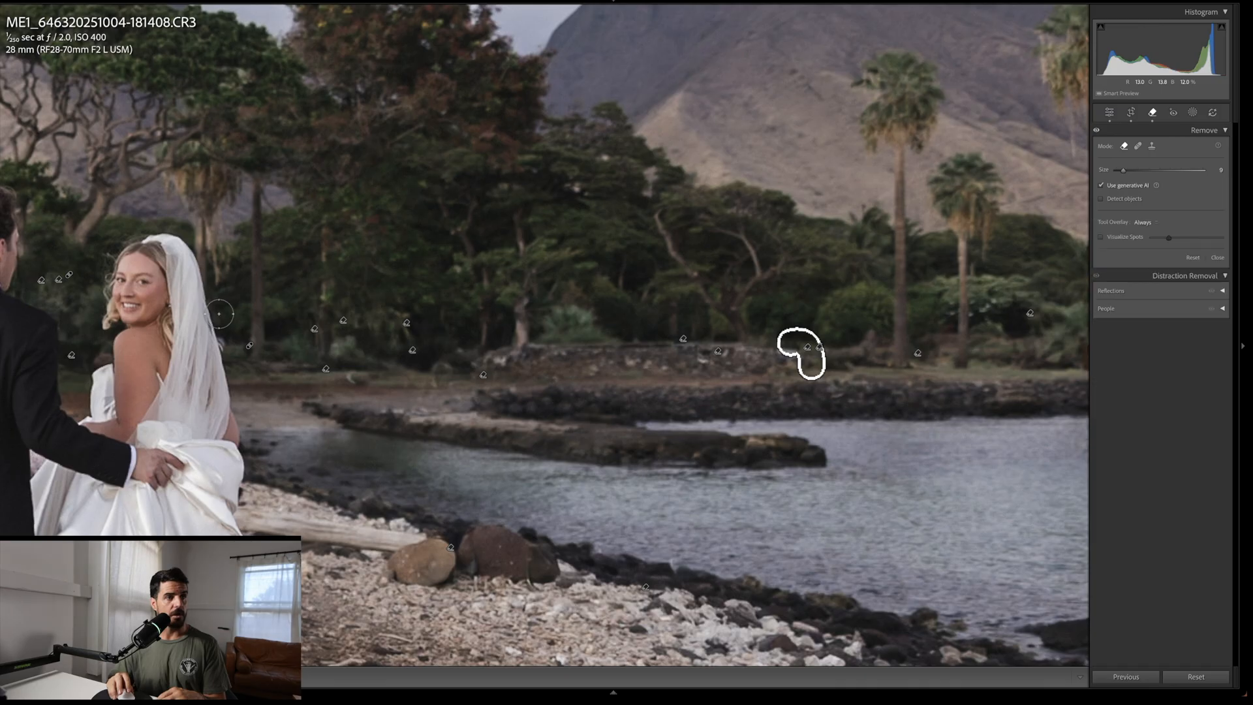
key(backslash)
key(backslash)
key(backslash)
click(219, 317)
key(backslash)
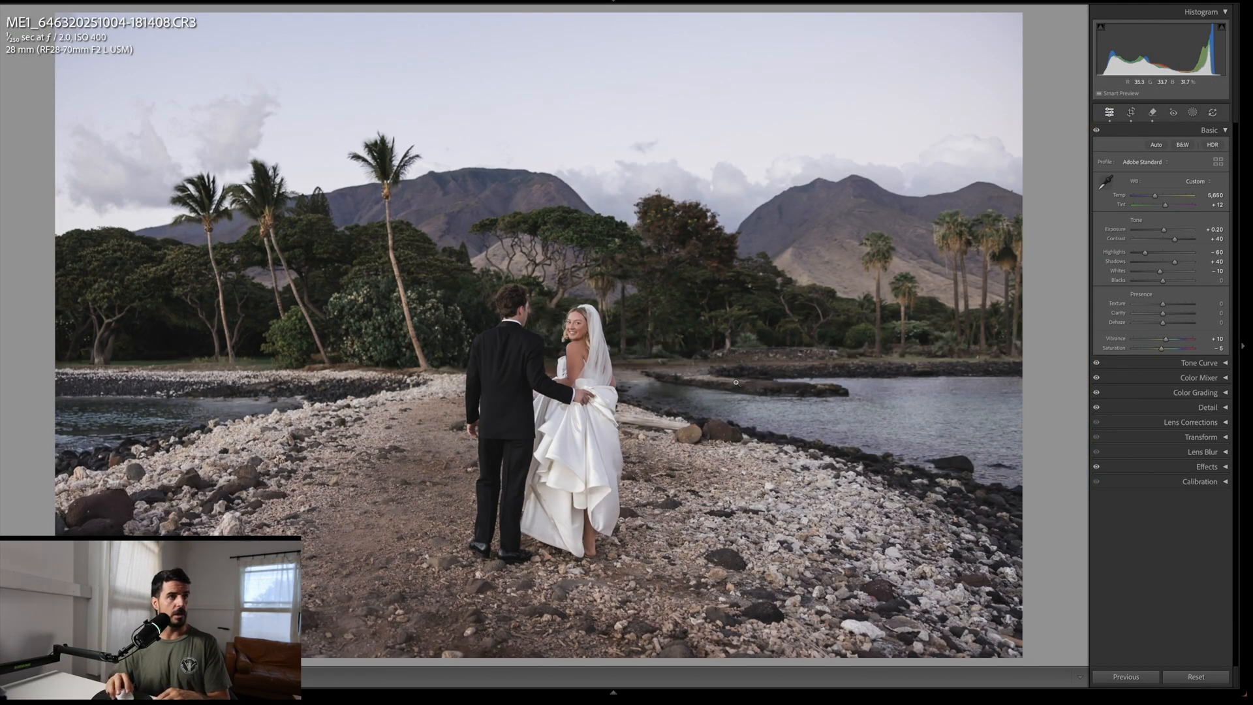
click(551, 350)
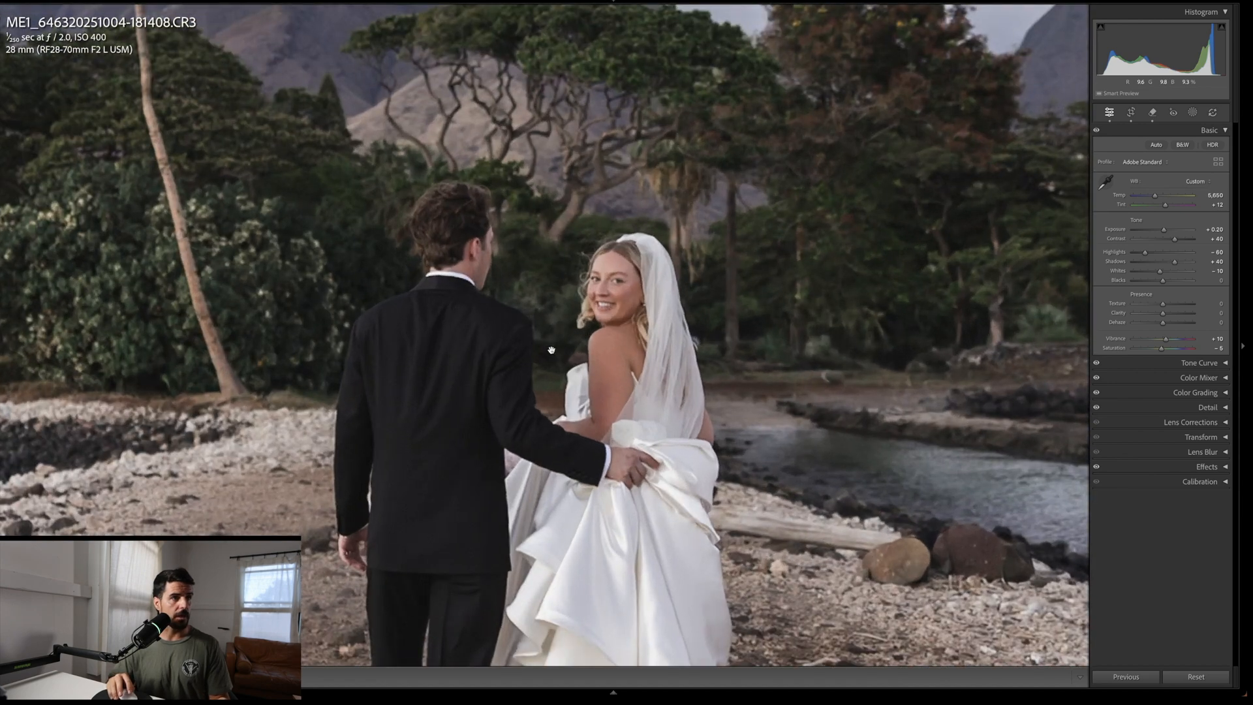
key(backslash)
key(backslash)
key(backslash)
key(backslash)
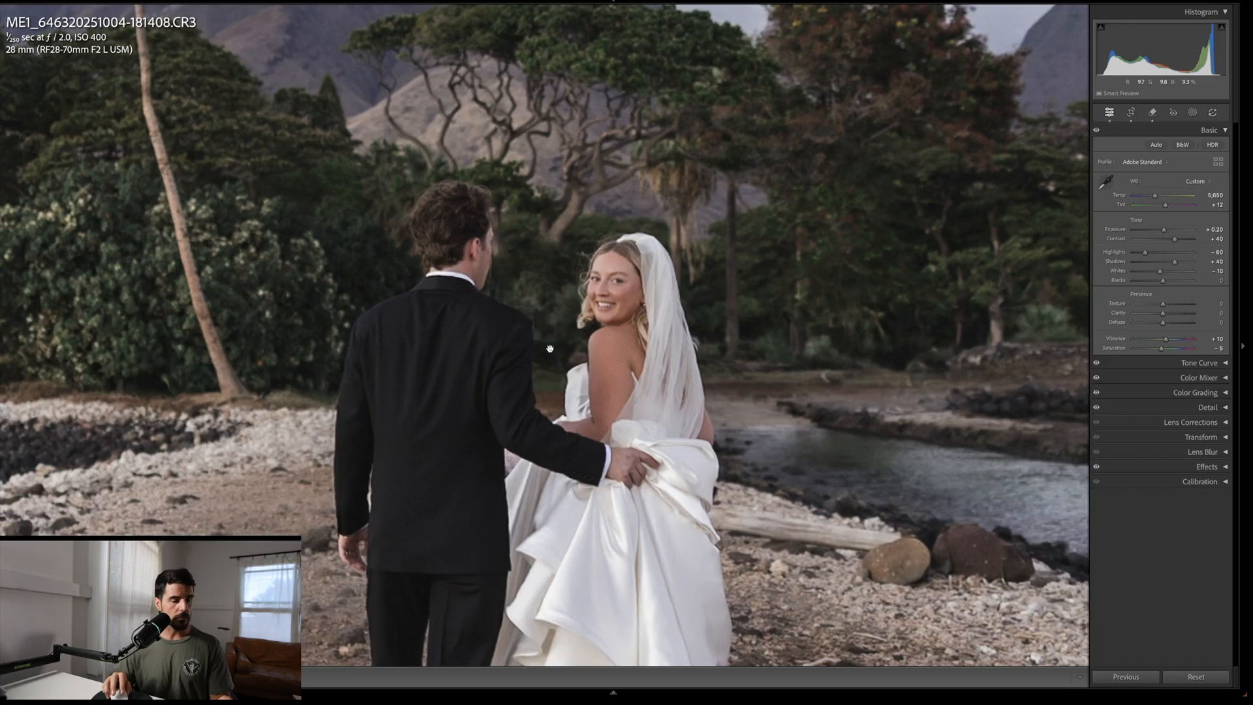
Step: Generatively remove the small spot on the groom's shoulder with a smaller brush and pick another variation
key(q)
key(bracketleft)
key(bracketleft)
key(bracketleft)
drag(510, 303, 530, 316)
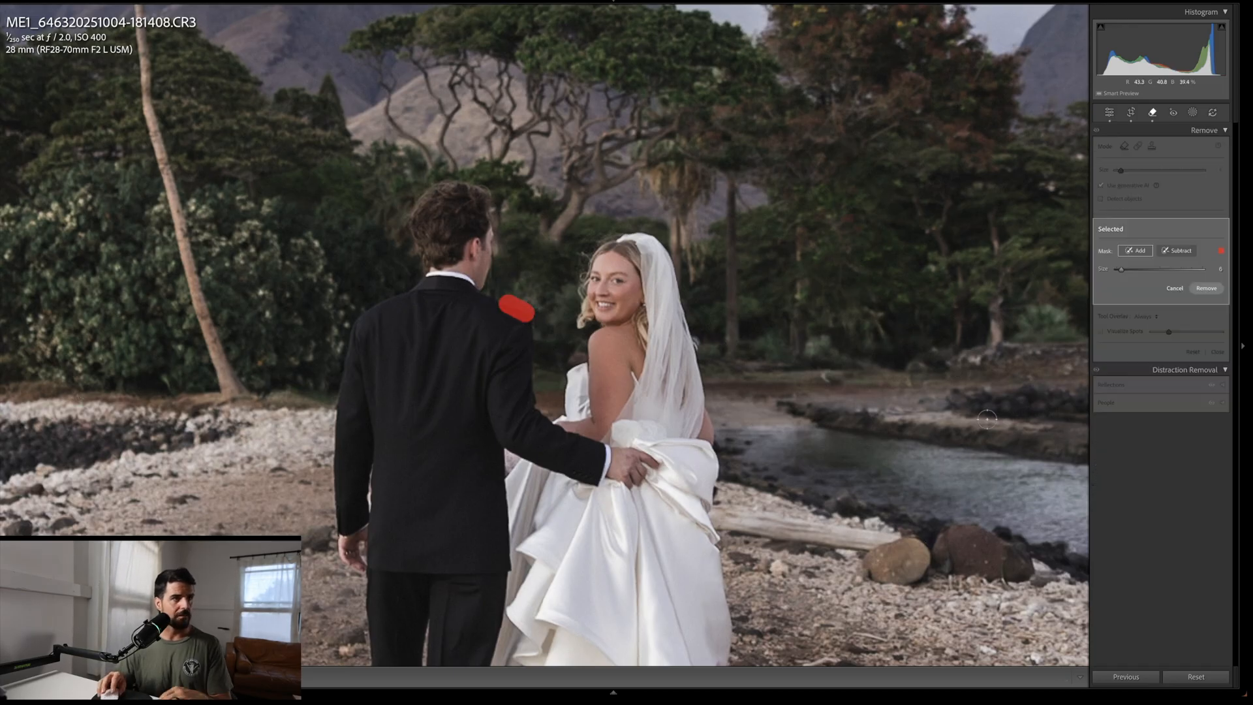
key(Return)
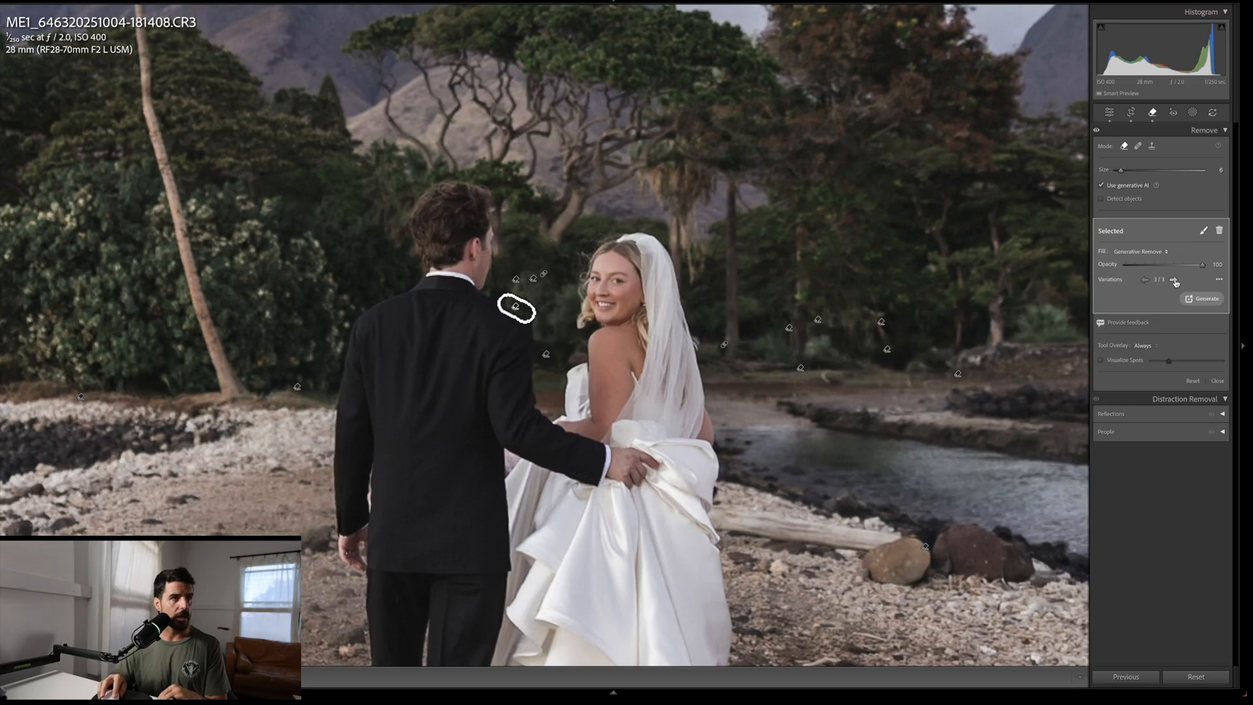
click(1175, 281)
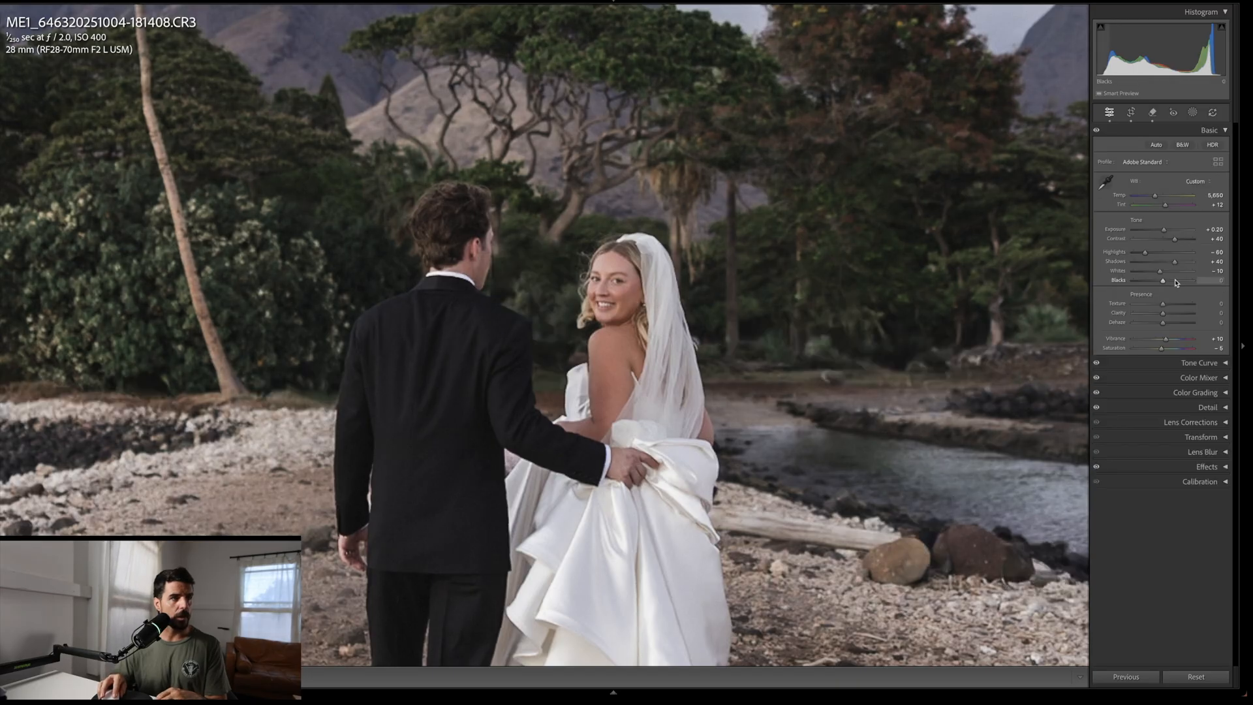
Step: Open the Remove tool and mask several dark rocks and debris scattered across the lower-right beach with the generative brush
click(832, 323)
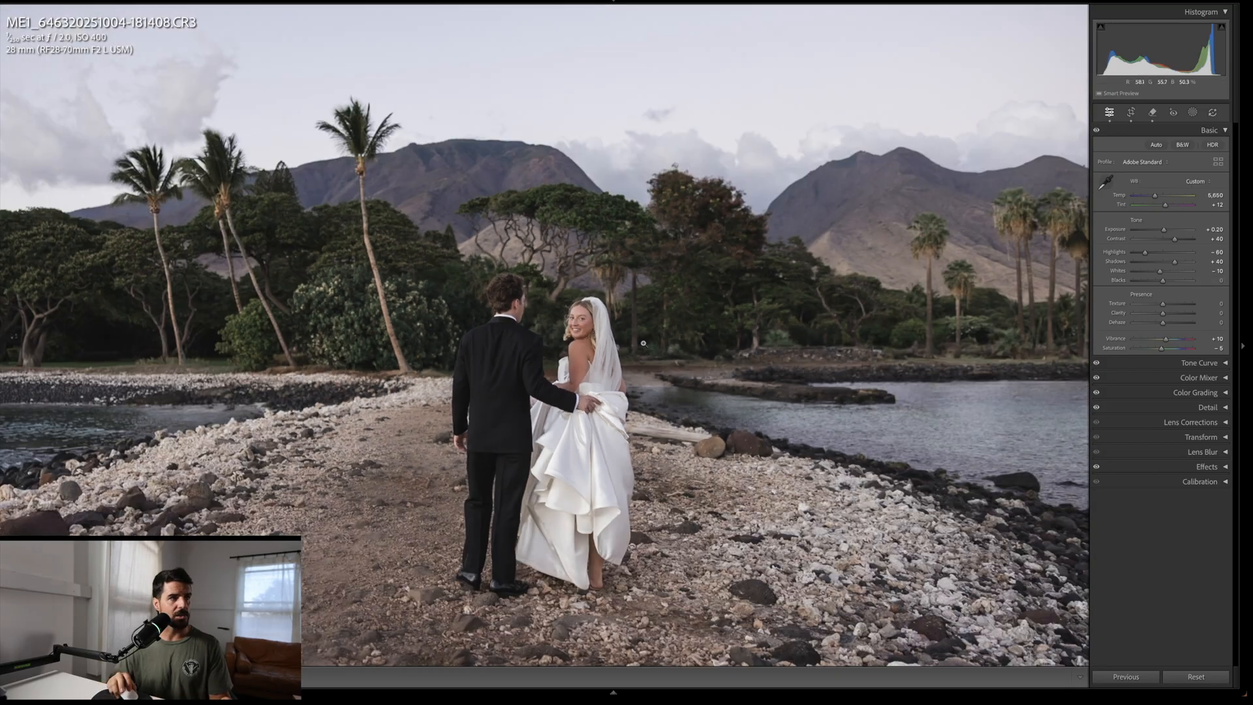
key(q)
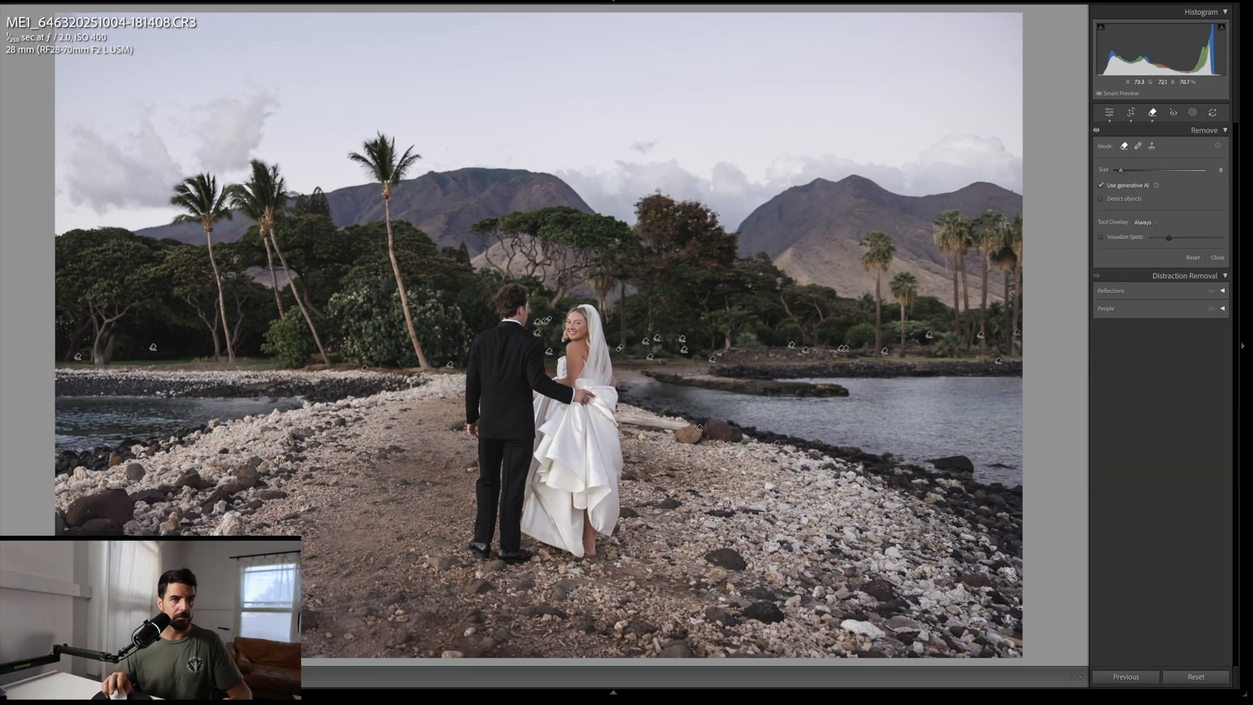
click(770, 485)
drag(844, 622, 889, 636)
click(895, 553)
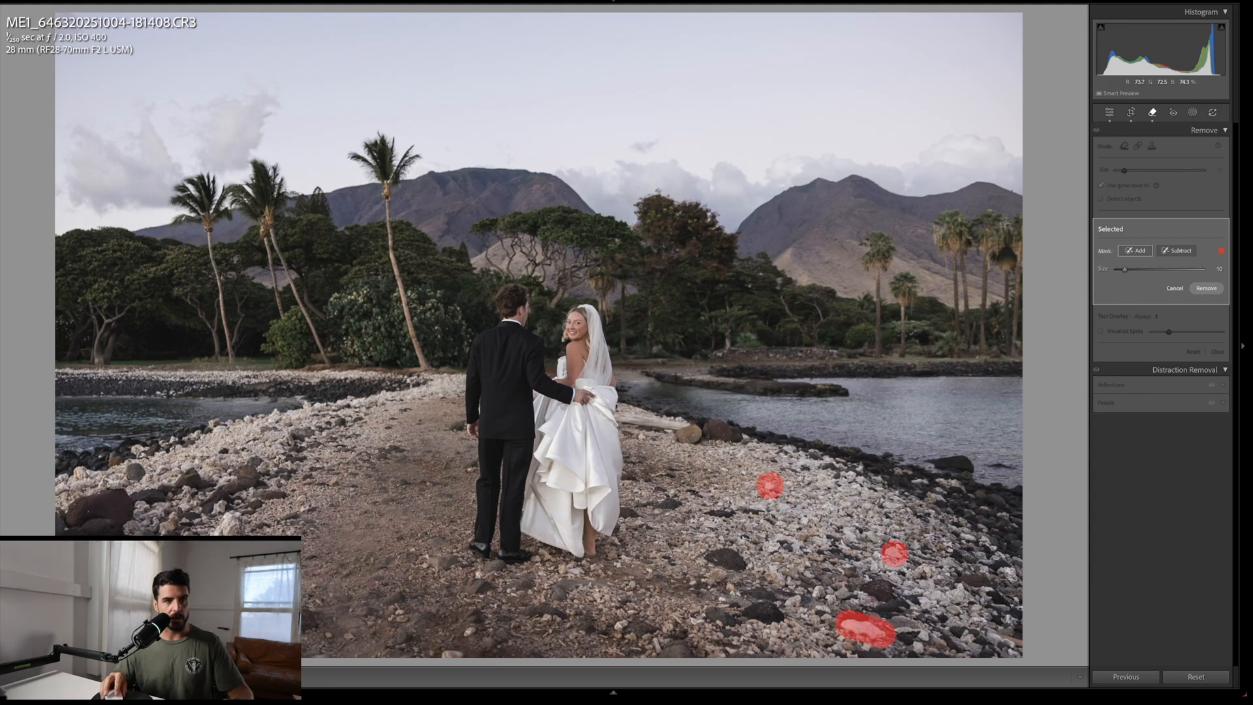
click(730, 594)
scroll(700, 617, down, 4)
click(700, 619)
scroll(691, 626, up, 6)
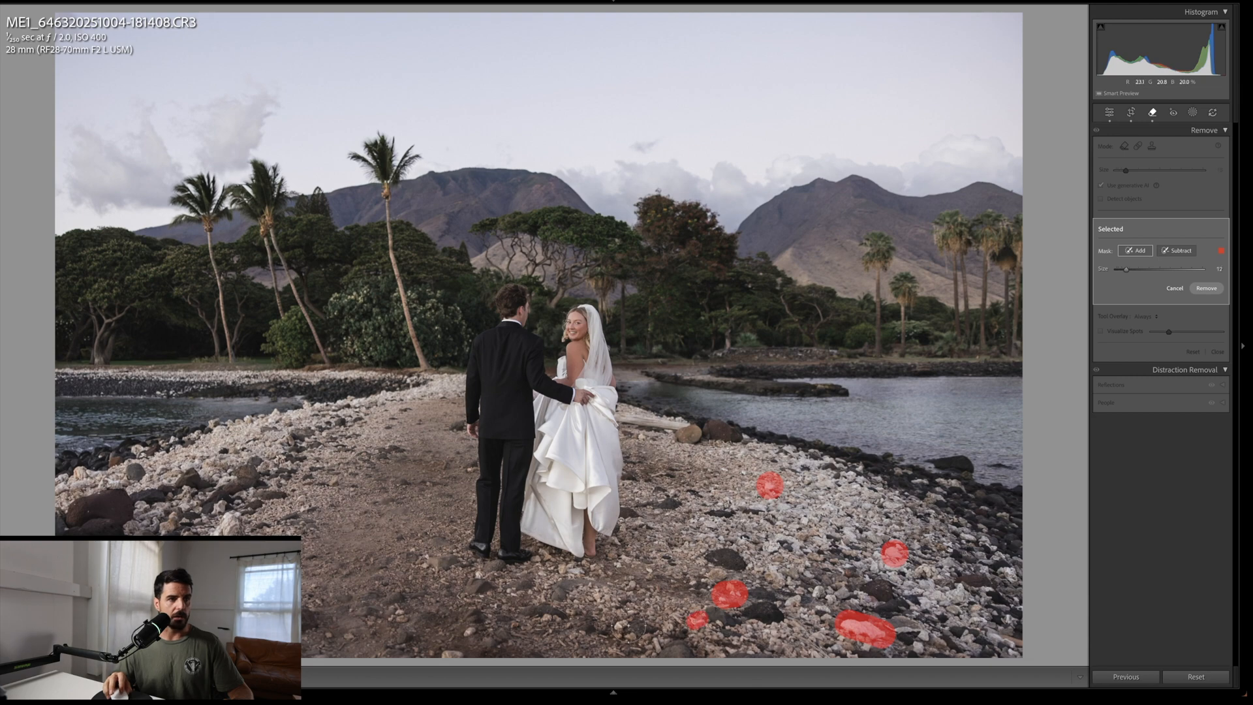
click(621, 623)
click(664, 641)
scroll(471, 631, down, 2)
click(471, 631)
click(453, 650)
scroll(453, 650, down, 1)
click(437, 649)
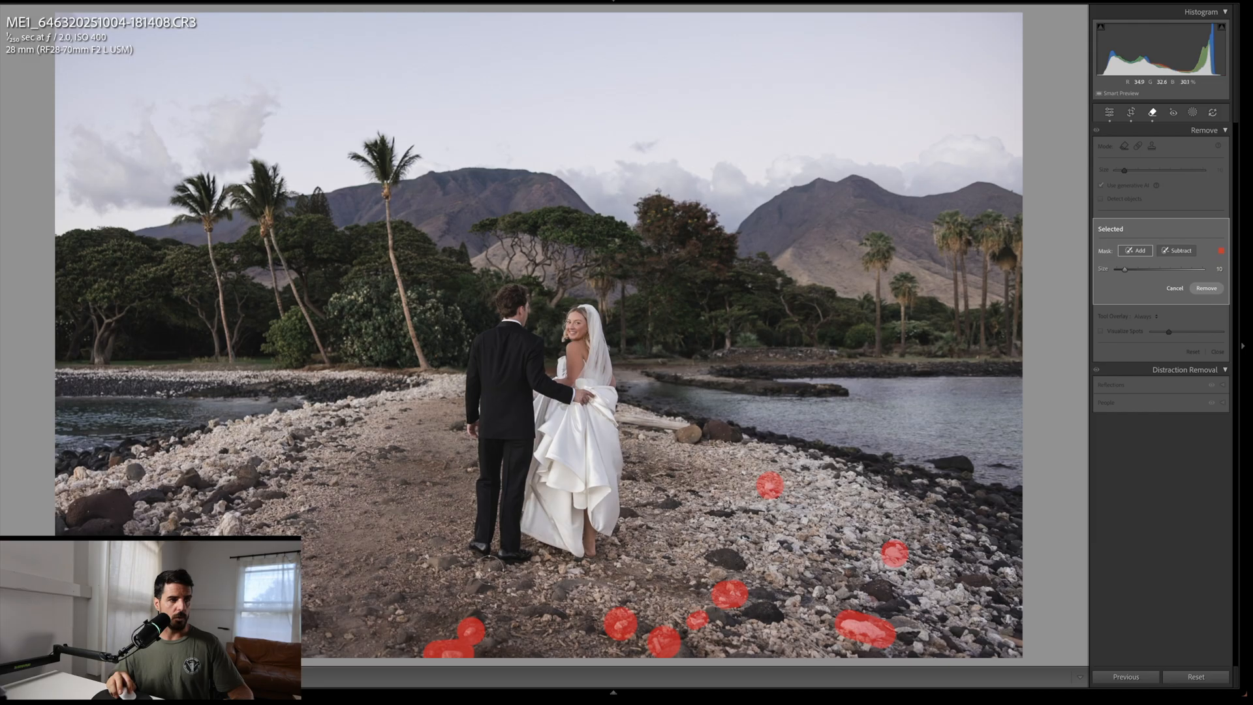
Step: Mask more dark rocks near the couple's feet and along the left shore, then apply generative removal
click(482, 576)
click(576, 573)
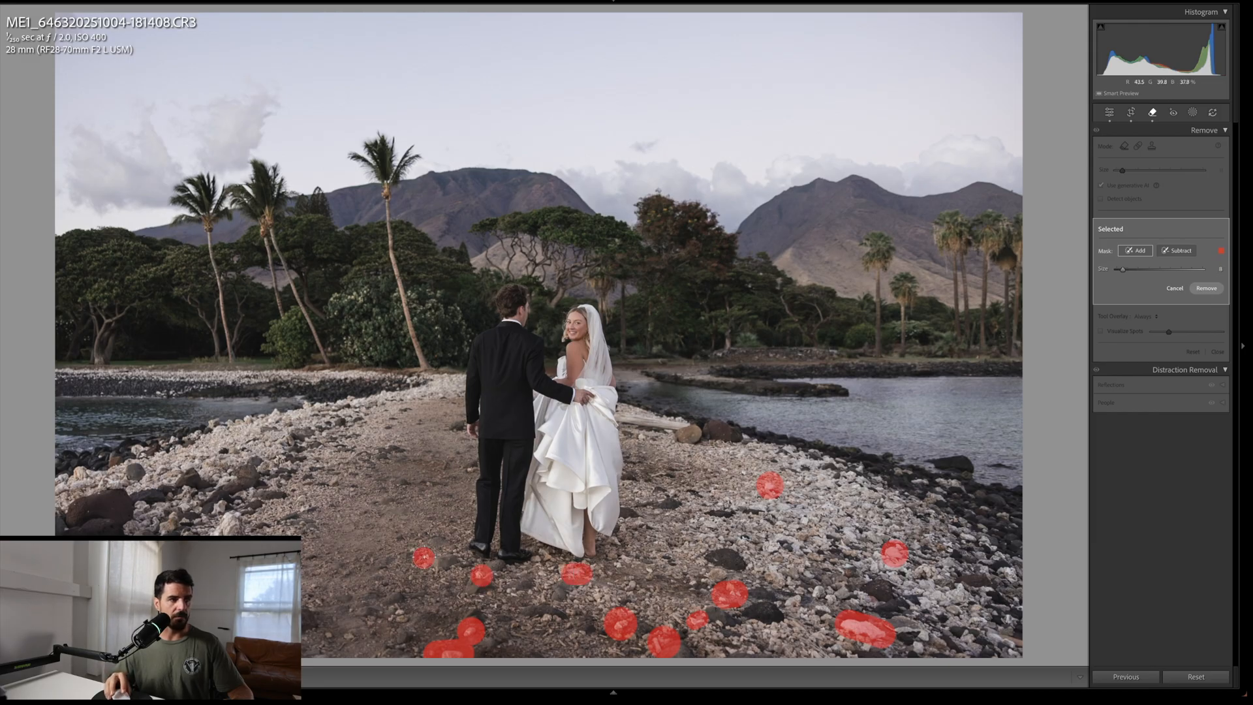
scroll(467, 468, down, 1)
click(467, 468)
drag(241, 513, 220, 524)
click(219, 507)
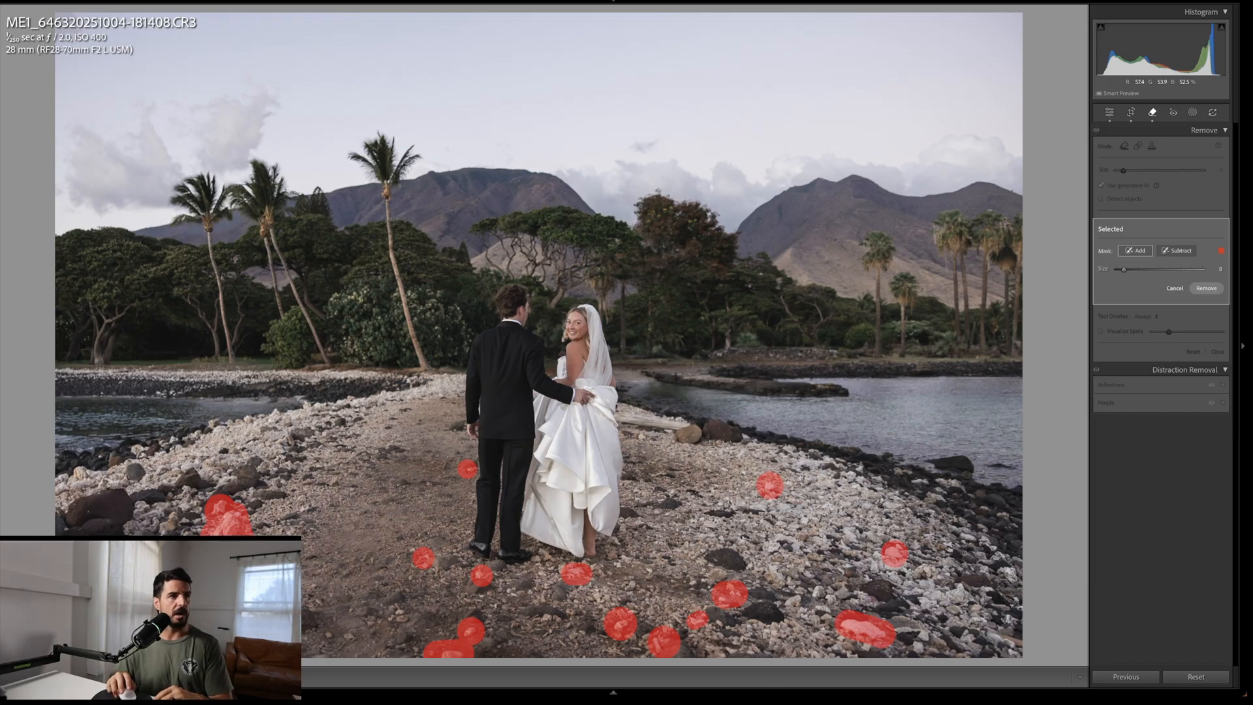
key(Return)
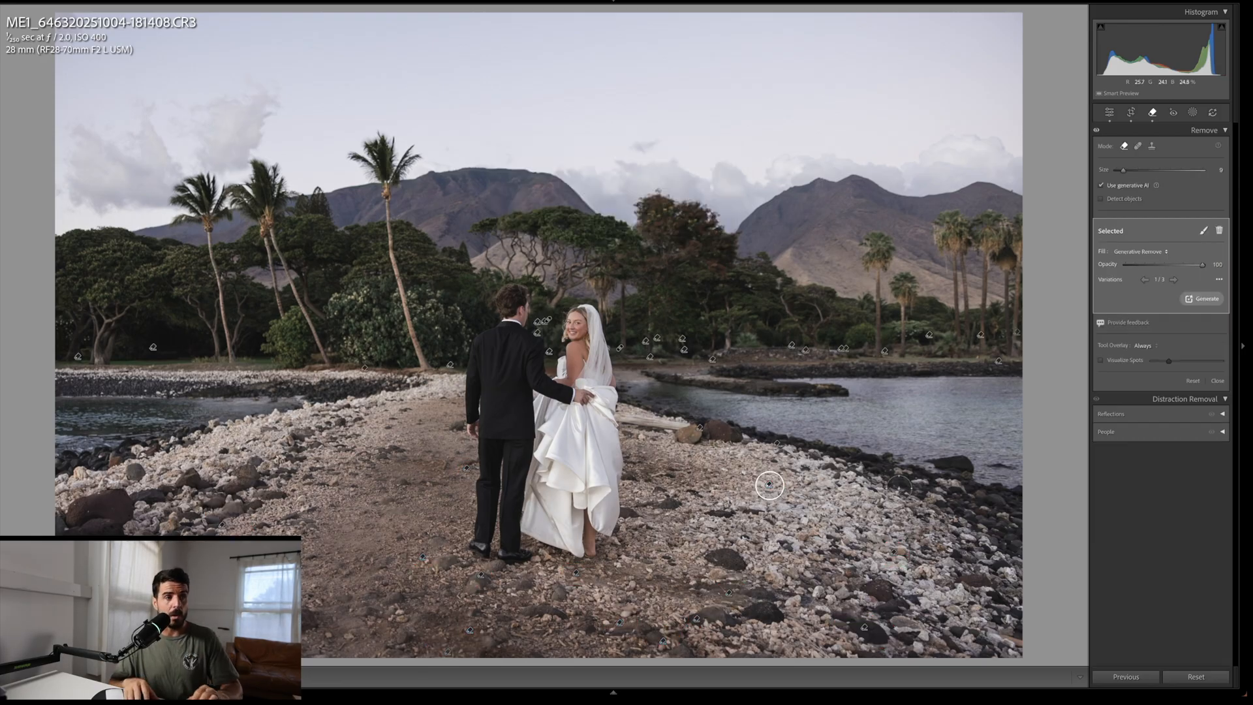
Step: Close the Remove tool and compare the edited photo against its before view
key(q)
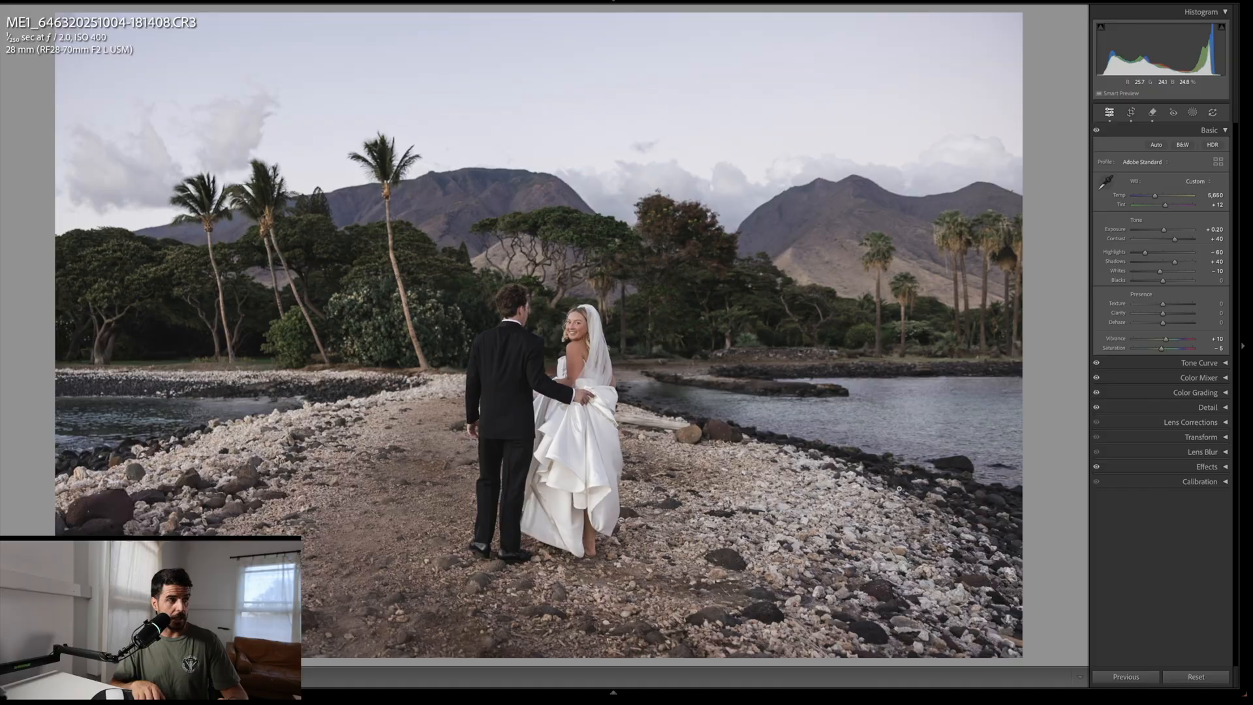
key(backslash)
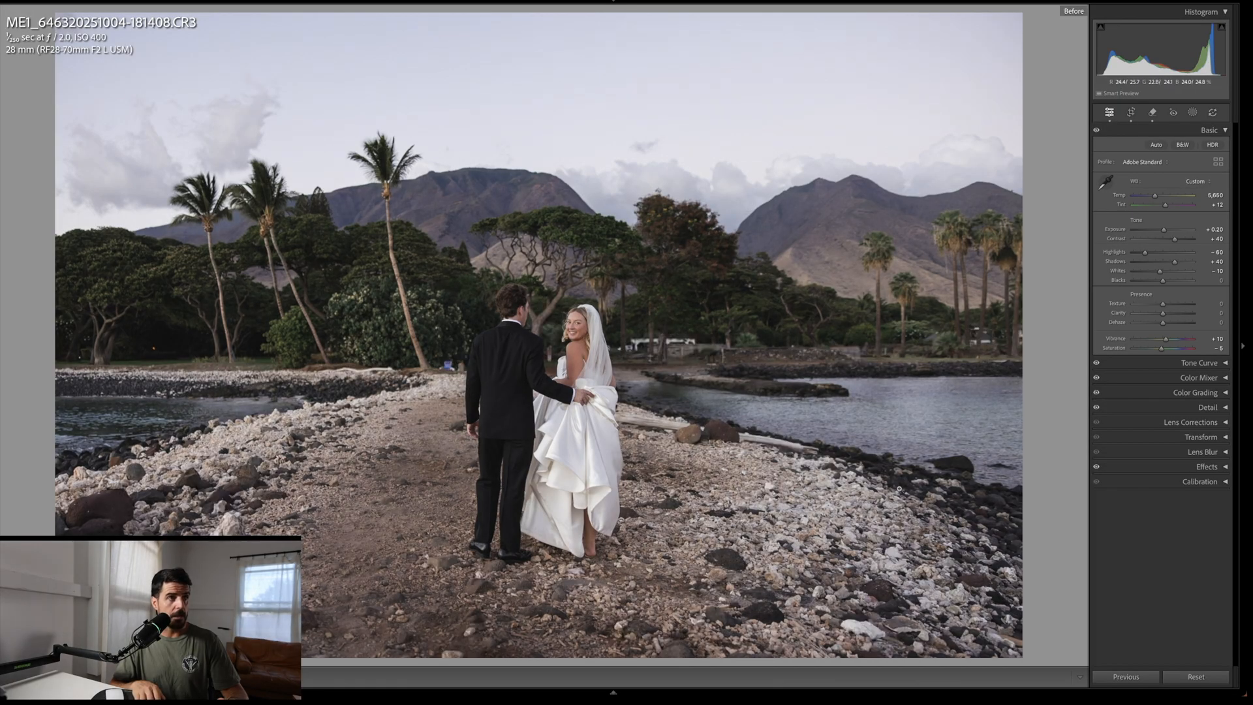
key(backslash)
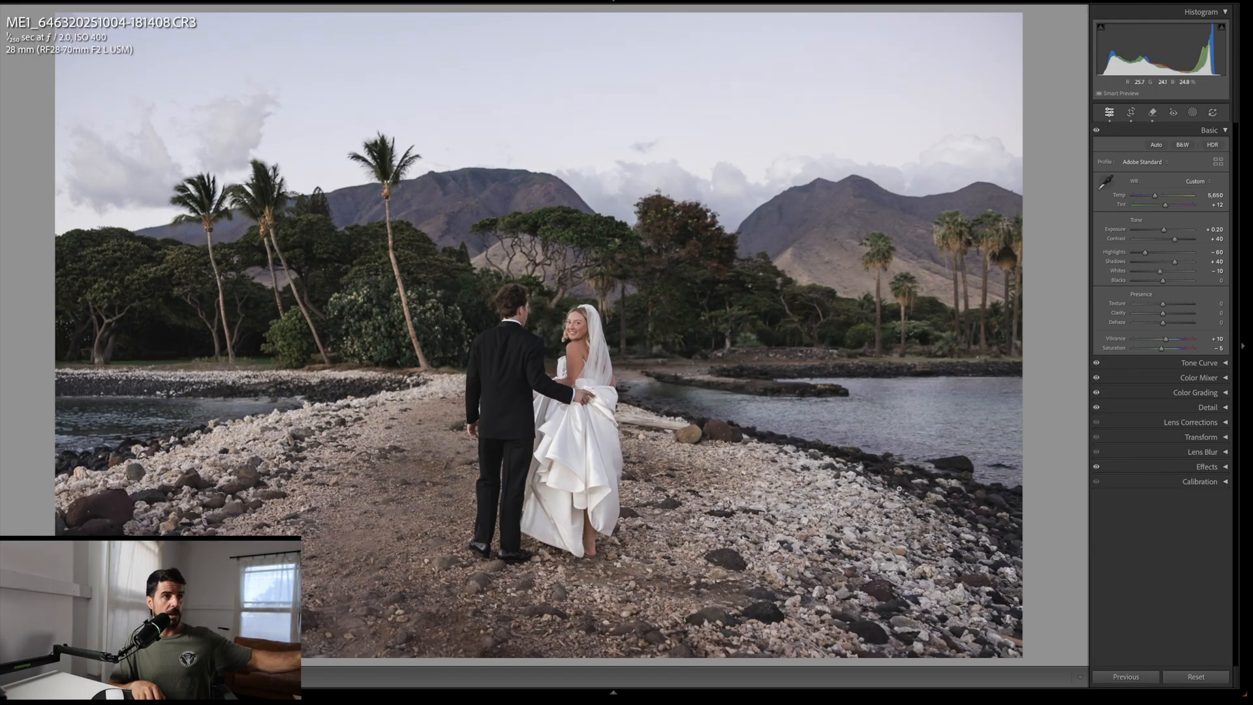
key(backslash)
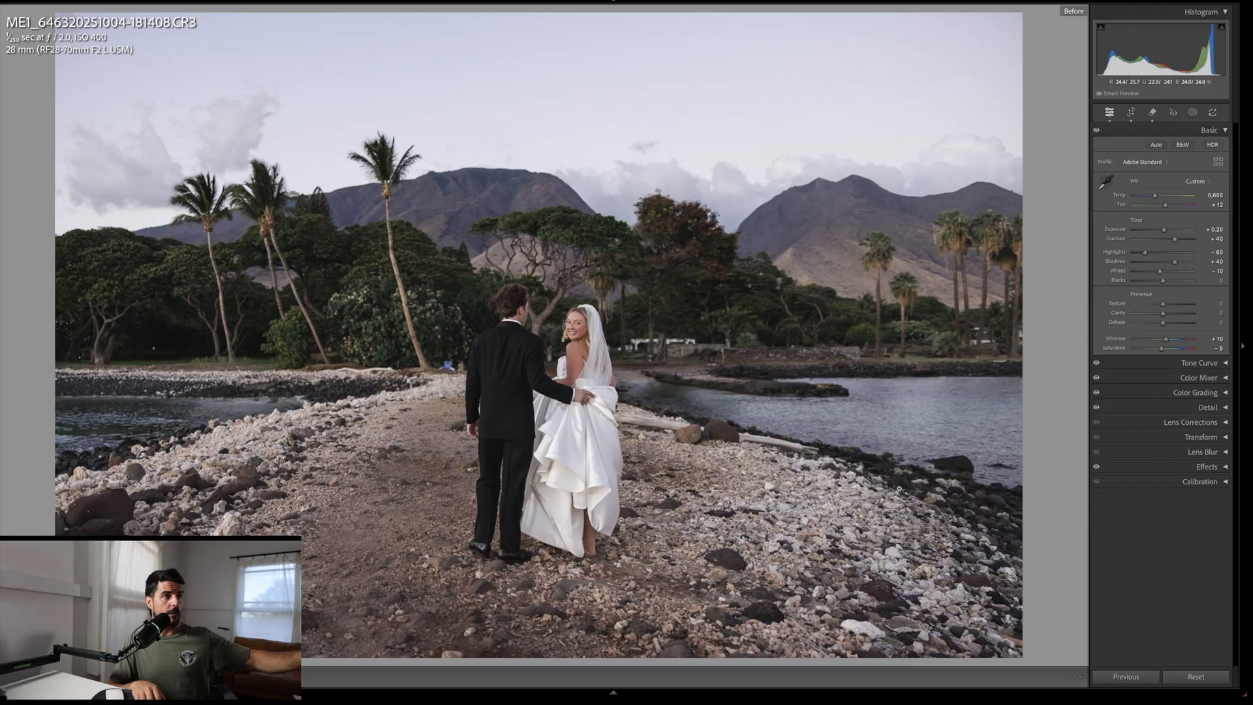
key(backslash)
key(backslash)
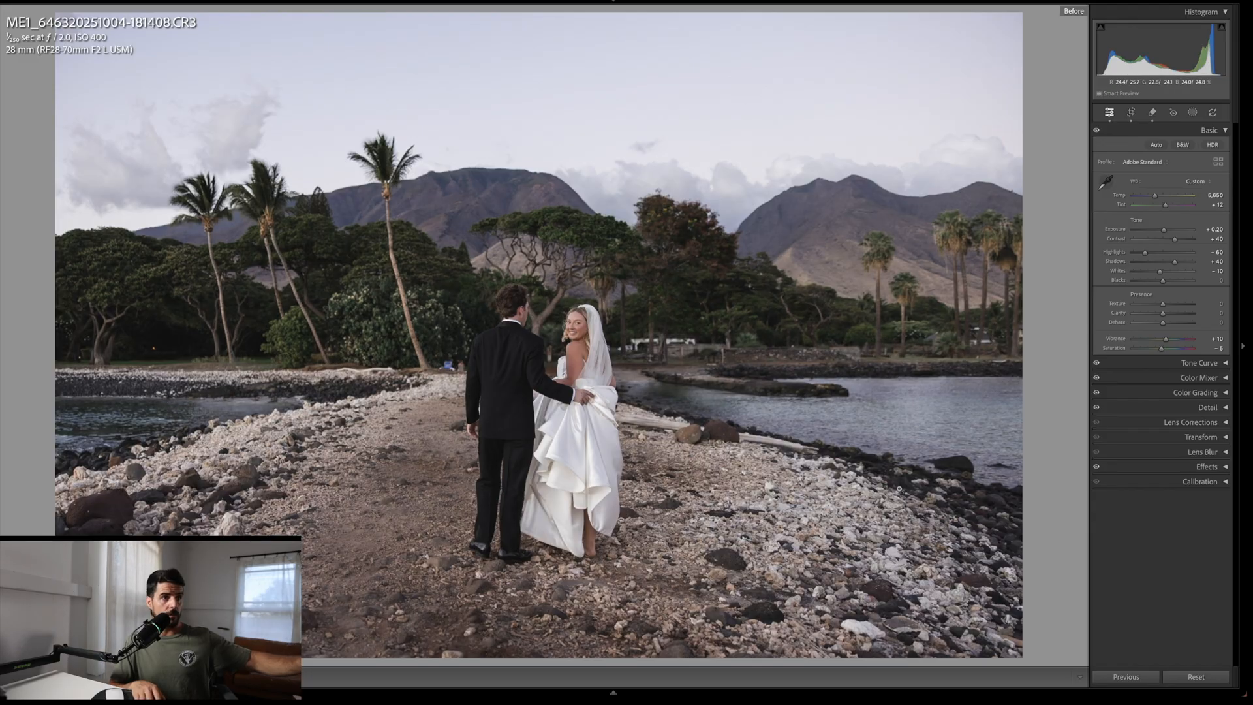
key(backslash)
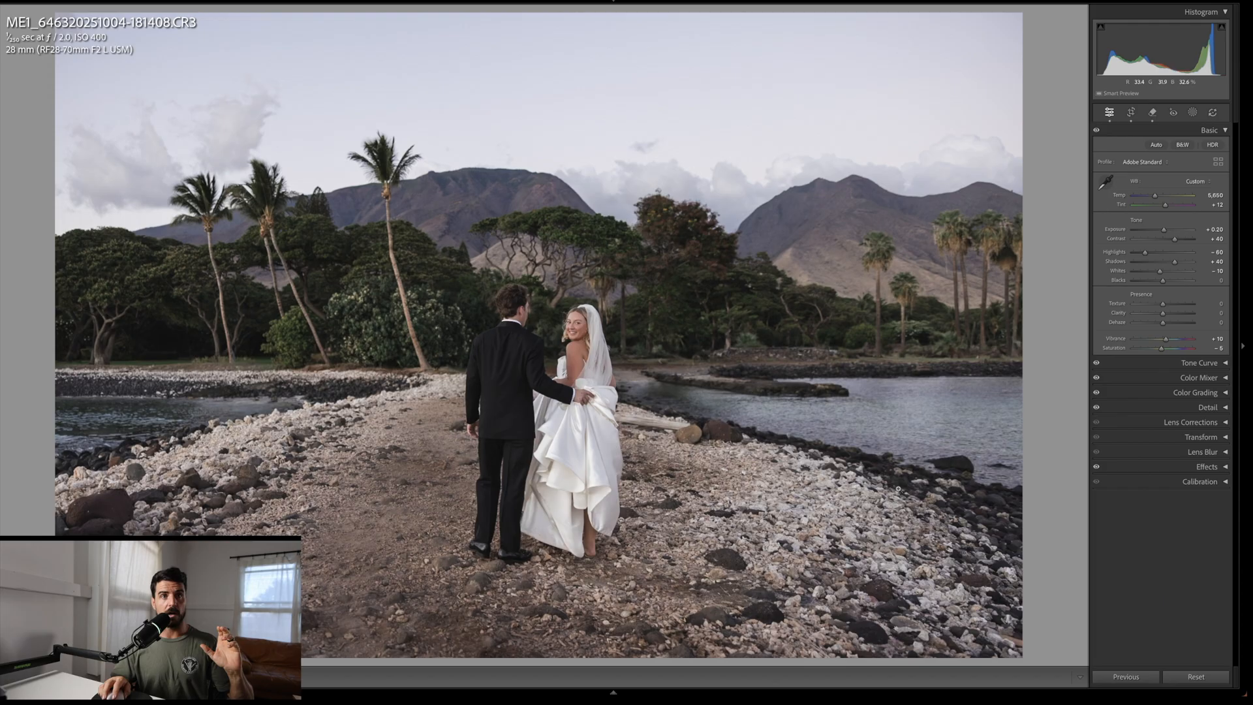
key(super+Tab)
key(super+Tab)
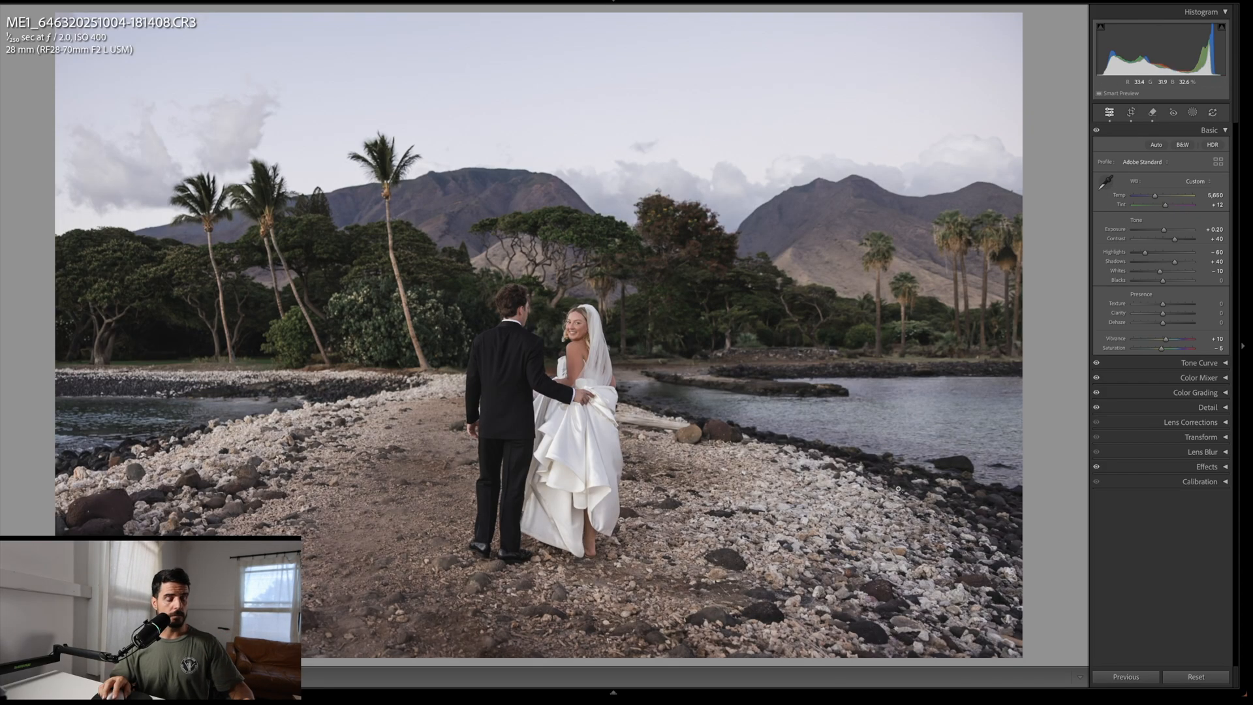
Step: Create a Select Sky mask and adjust its exposure
key(k)
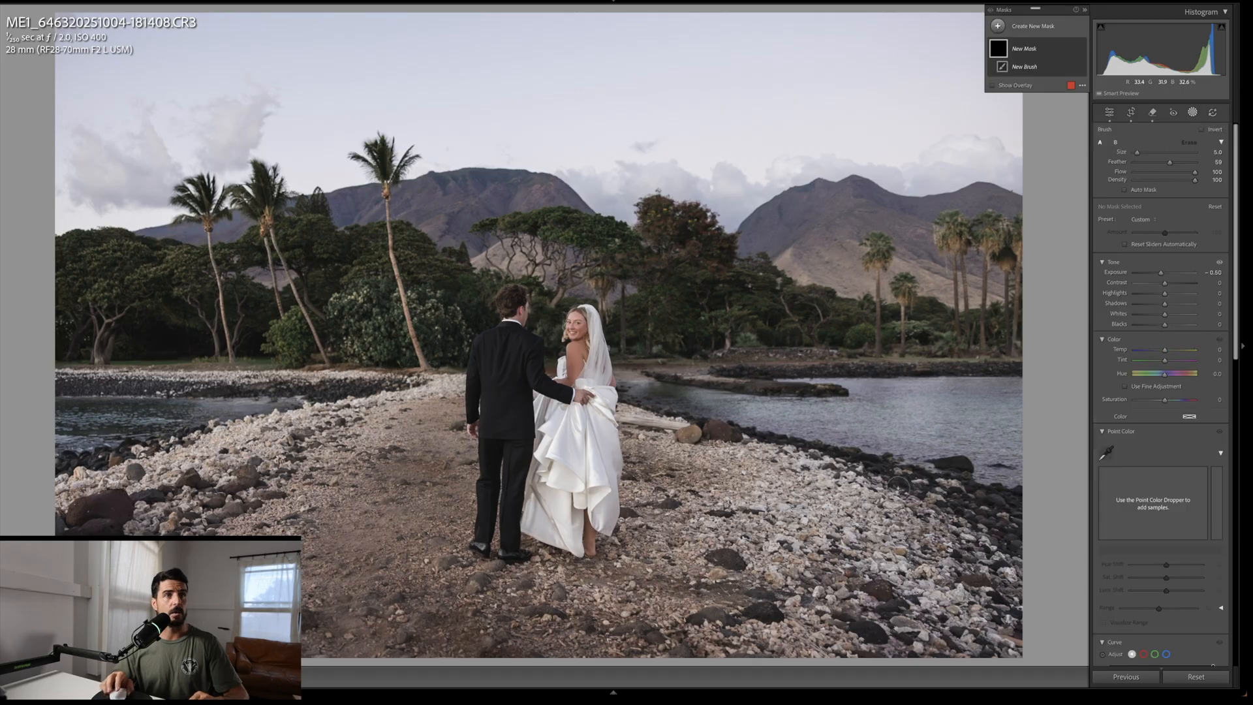
click(1024, 30)
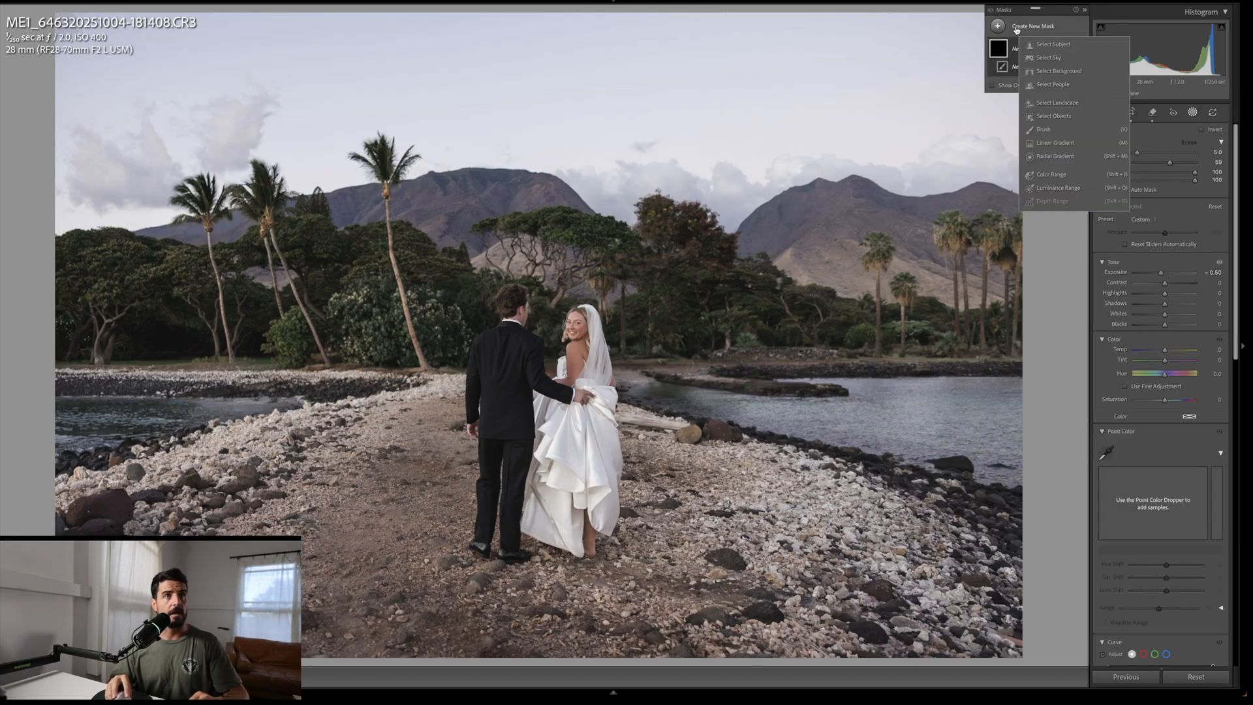
click(1047, 58)
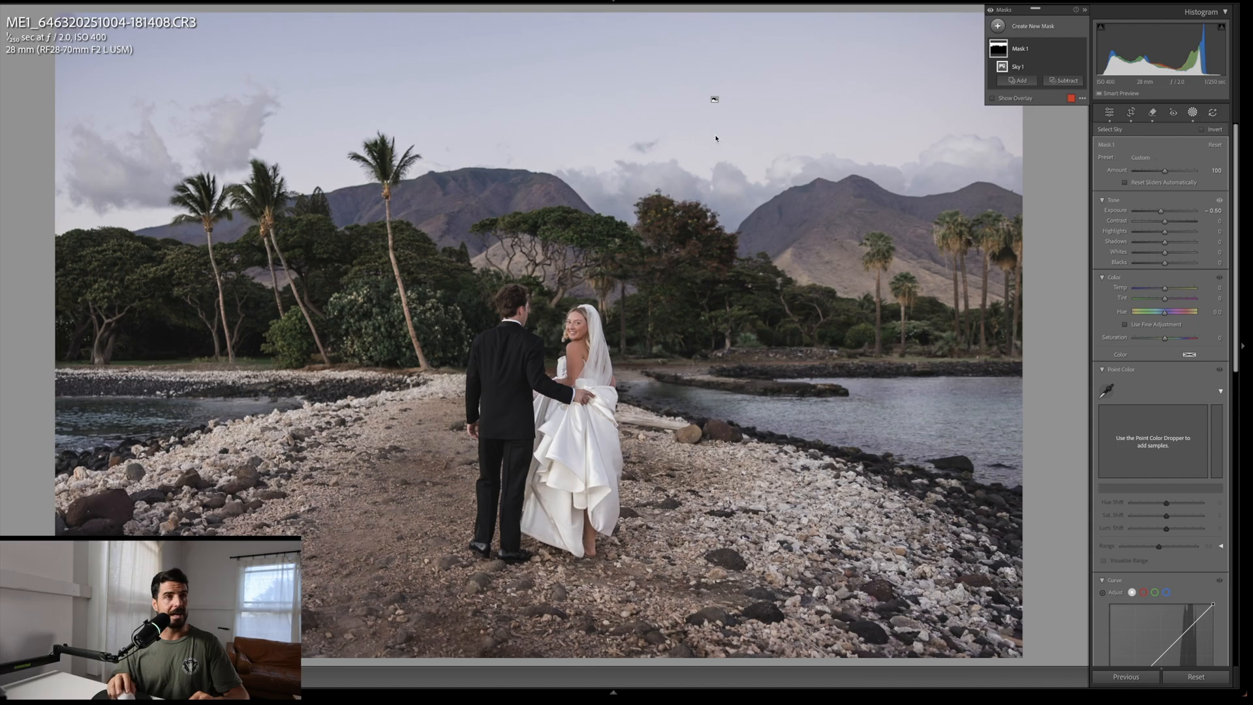
click(1008, 100)
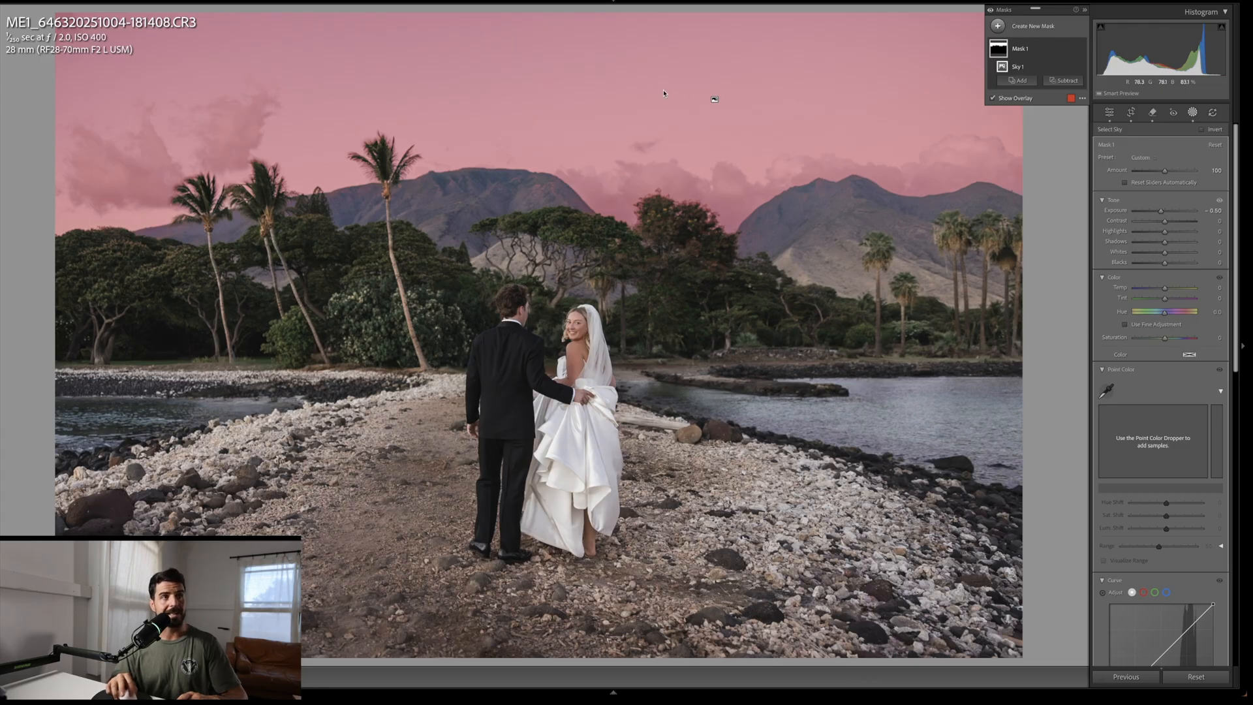
click(993, 98)
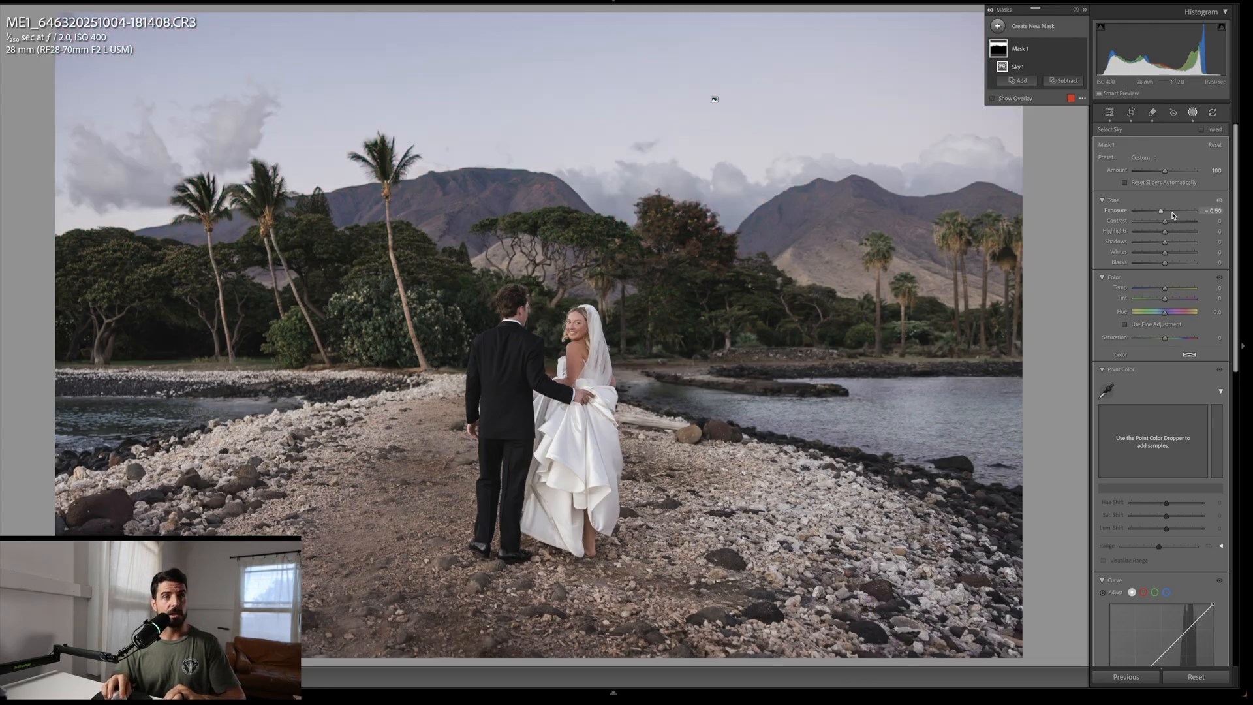
key(Down)
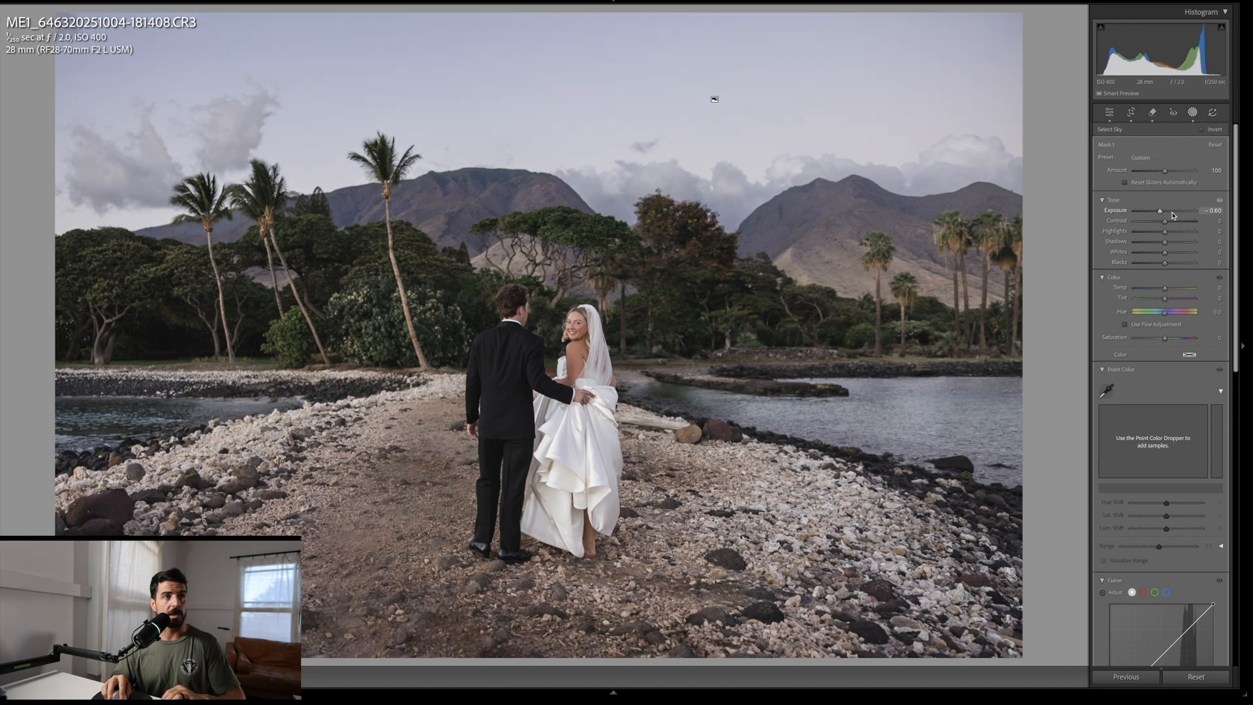
key(Up)
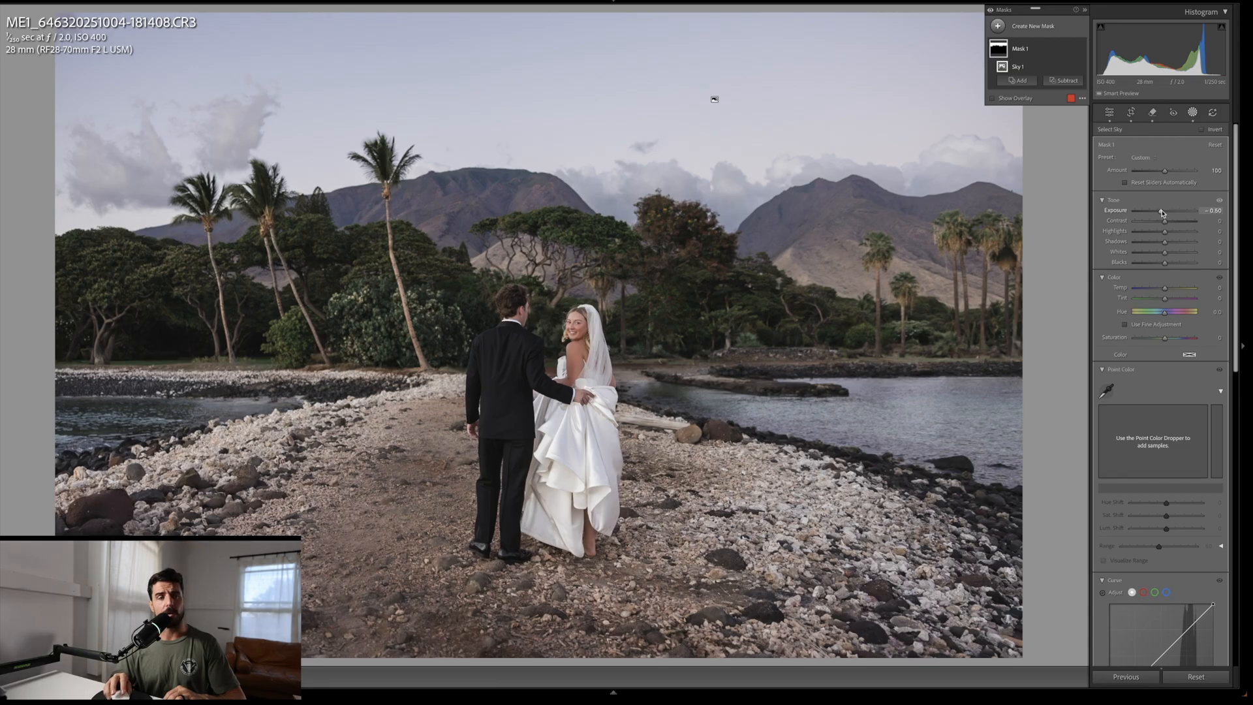
Step: Set the sky mask's Tint to 20 and Temp to -10
drag(1163, 301, 1168, 301)
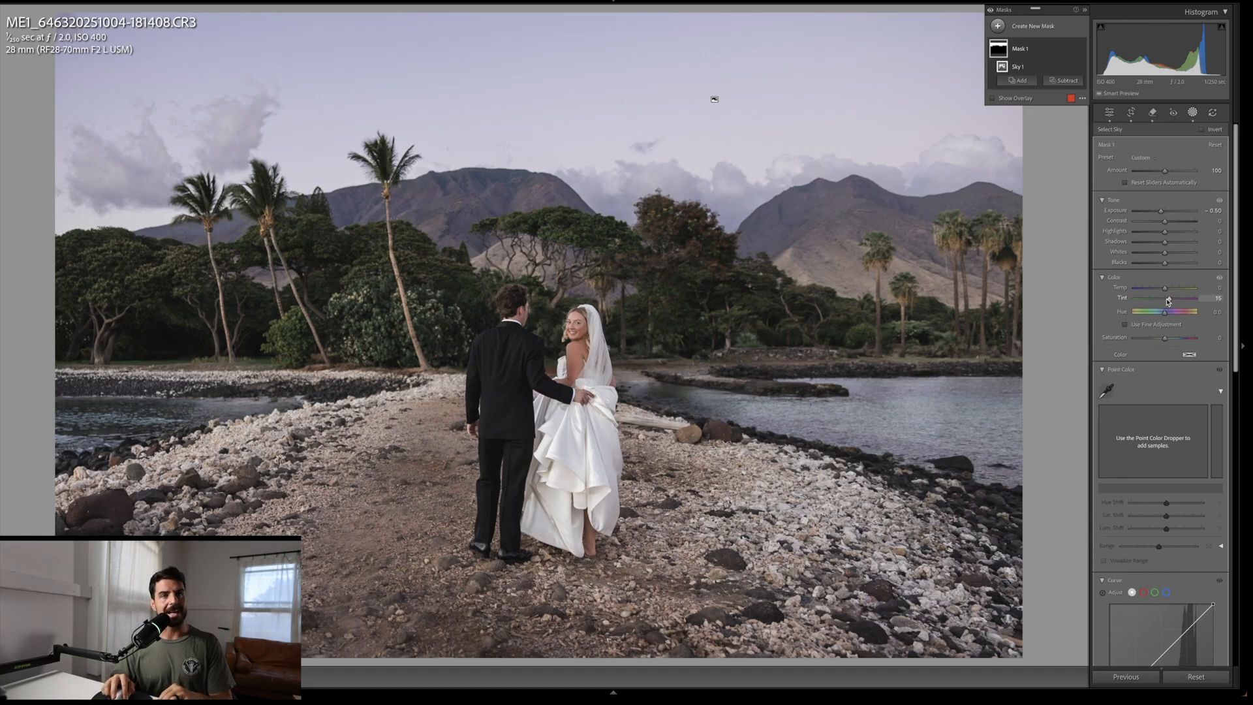
drag(1169, 299, 1169, 299)
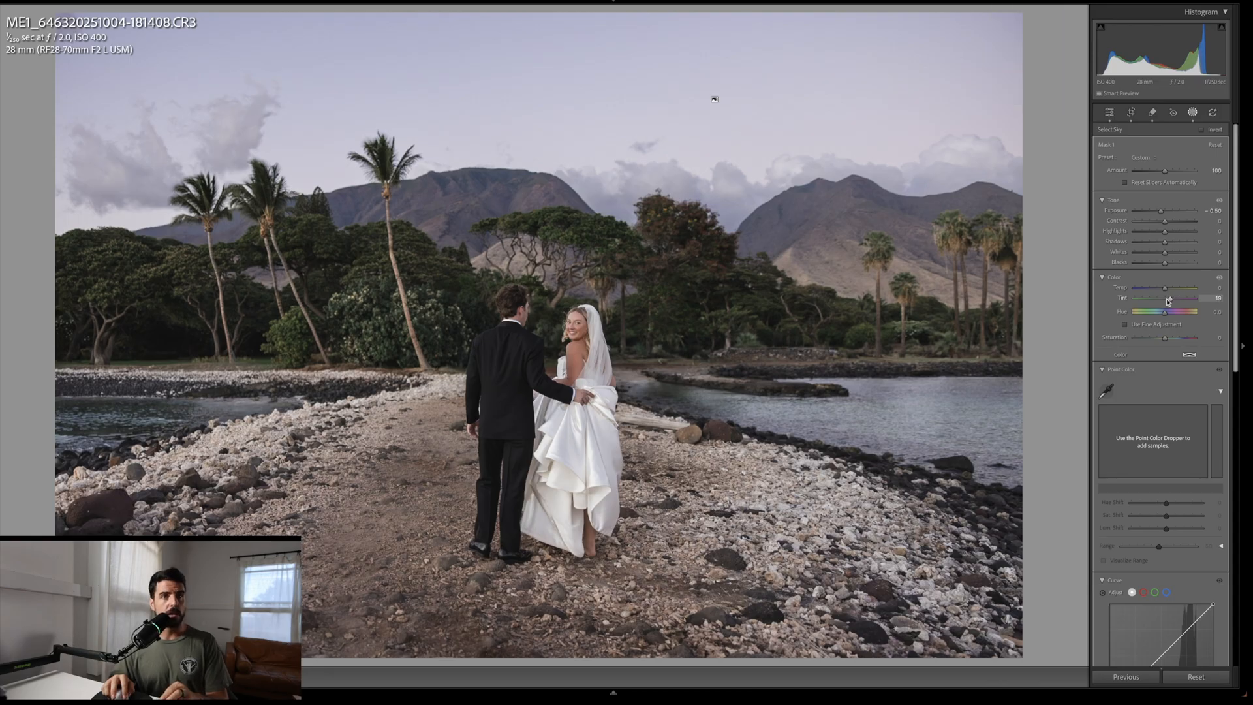
drag(1166, 288, 1168, 291)
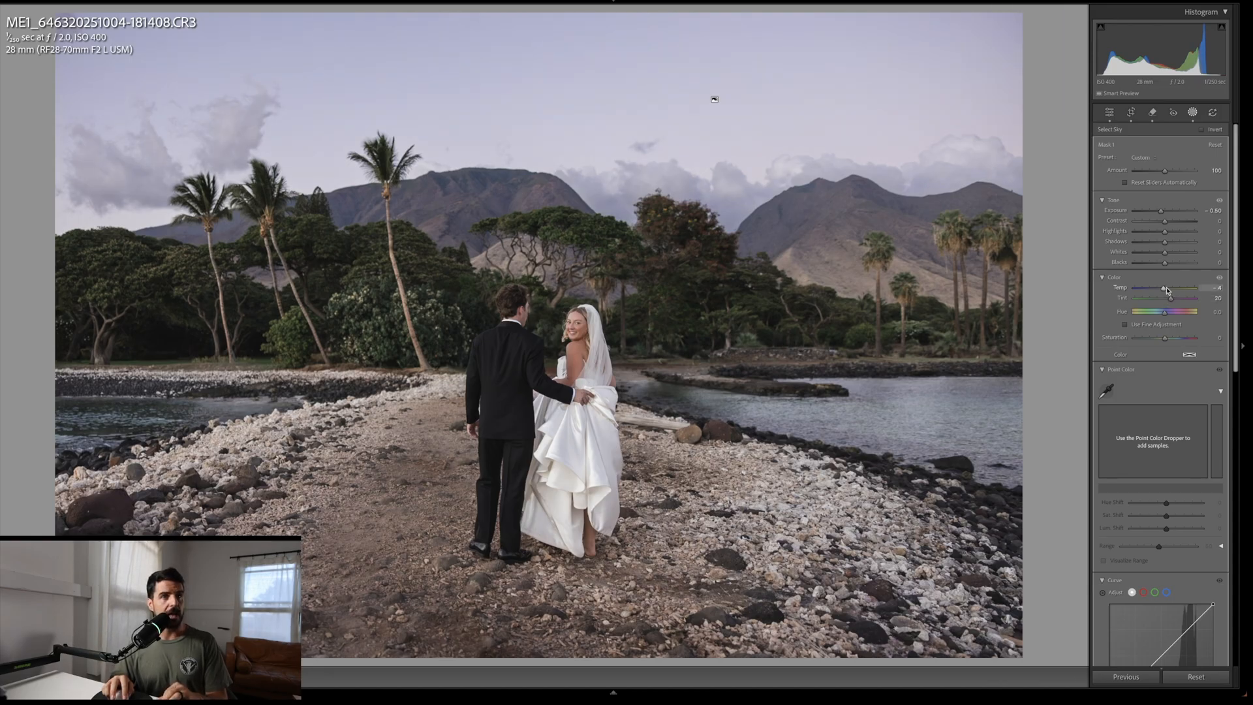
key(Down)
key(Down)
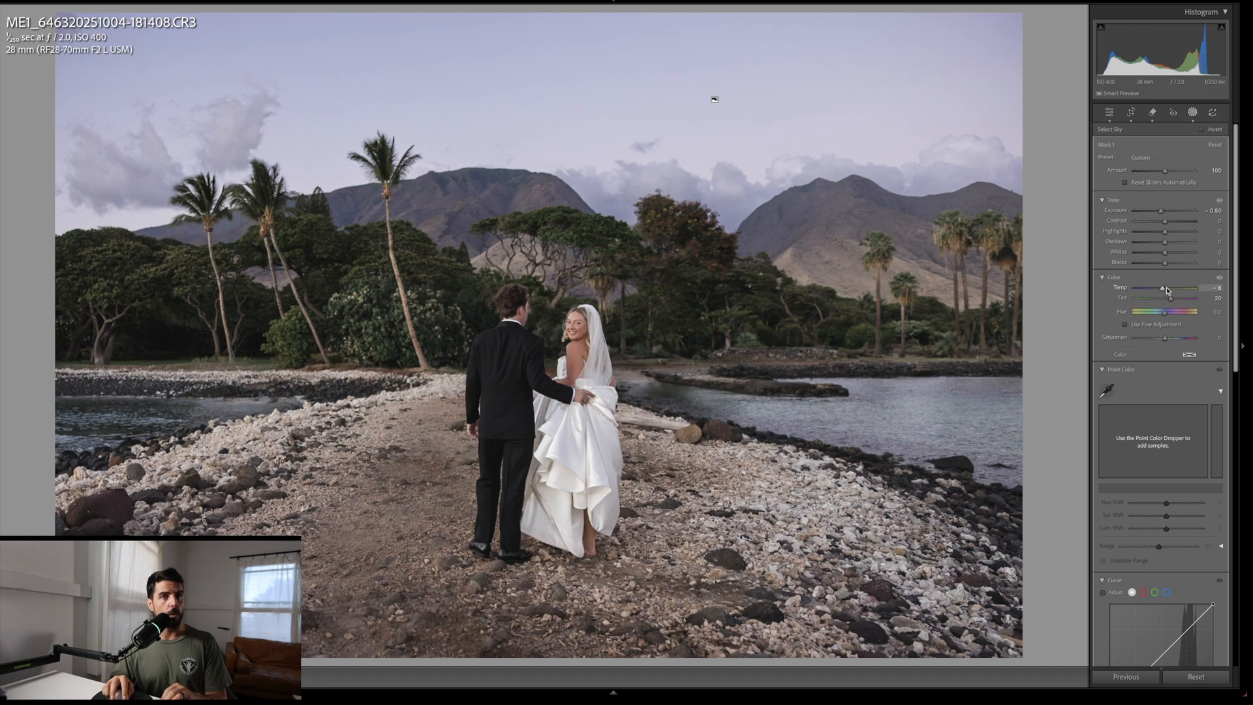
Step: Toggle the before view and the sky mask's visibility to compare the sky adjustment
key(backslash)
key(backslash)
key(backslash)
key(backslash)
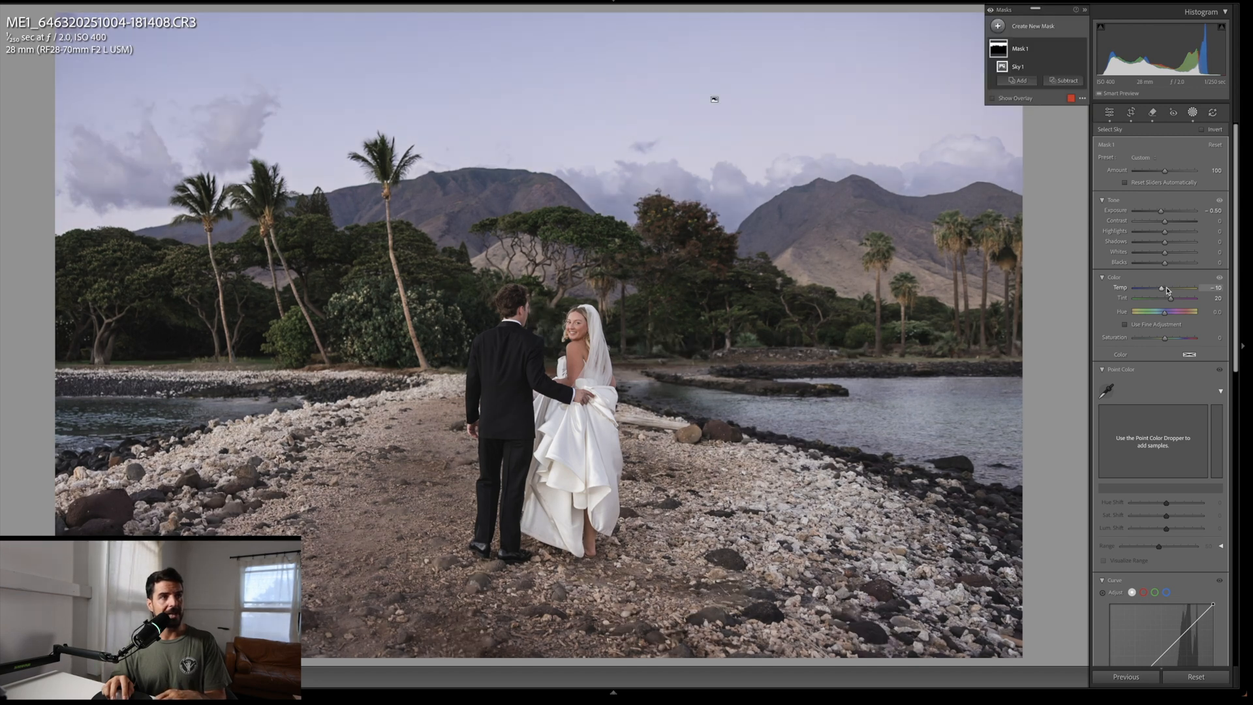
key(backslash)
key(backslash)
click(1081, 49)
click(1081, 49)
click(1081, 49)
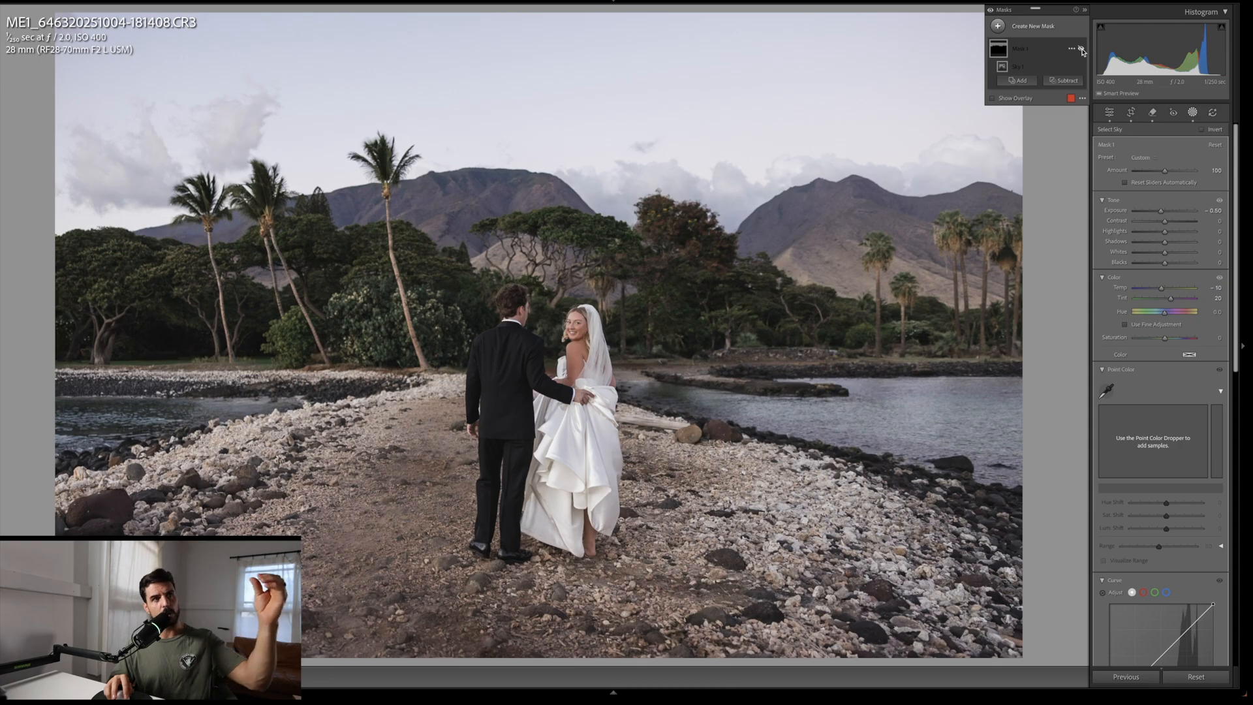
click(1081, 49)
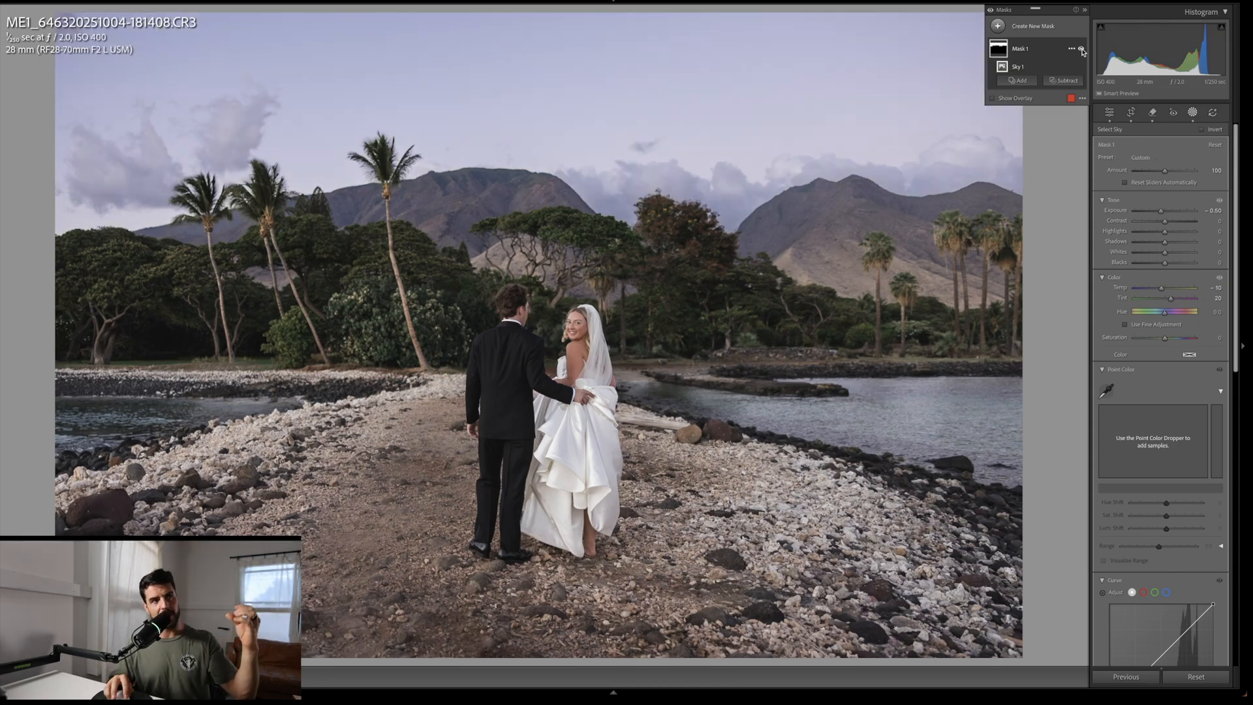
click(1081, 49)
click(1081, 49)
click(1081, 49)
click(1081, 49)
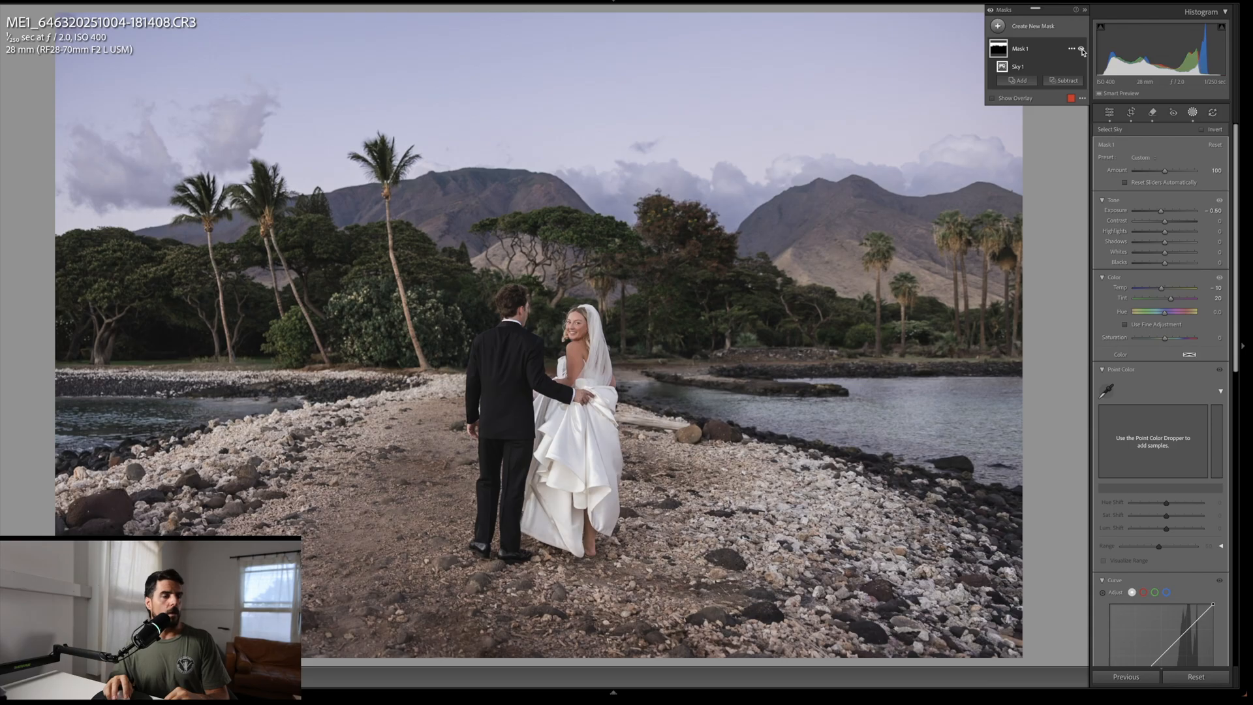
Step: Create a new brush mask with -0.20 exposure and paint over the bright shoreline rocks on both sides of the path
key(k)
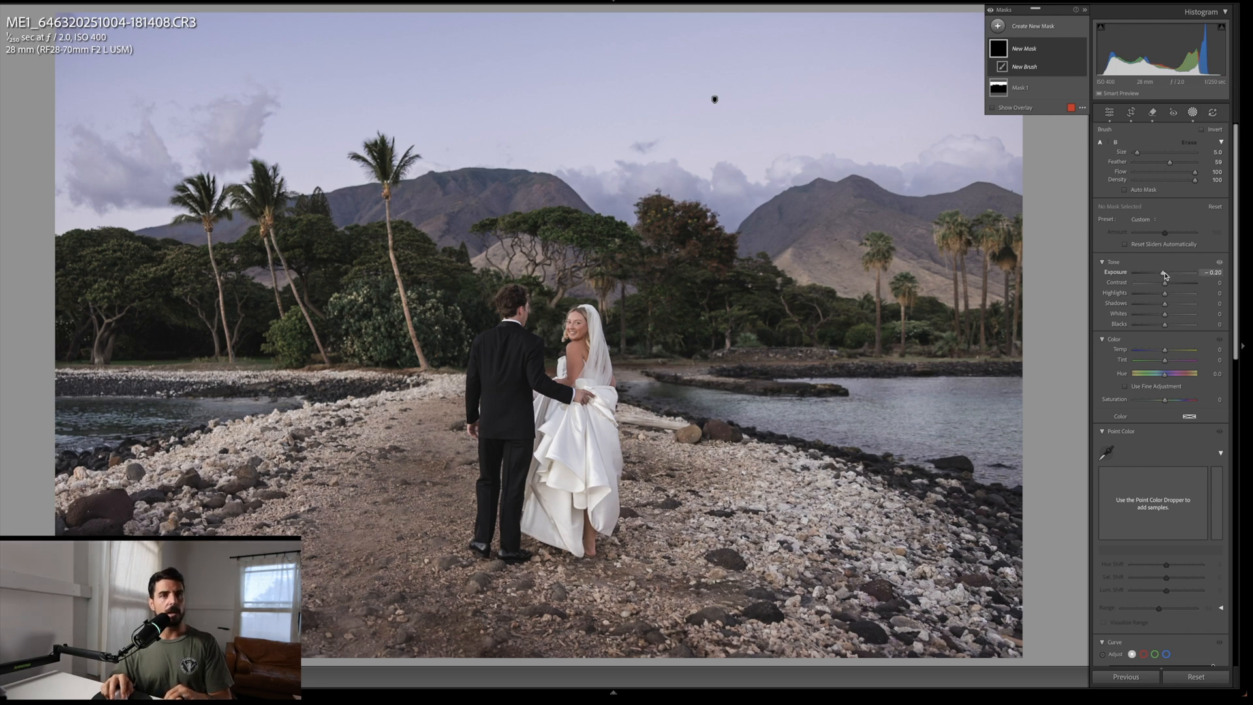
scroll(741, 472, up, 9)
mouse_move(747, 473)
mouse_down()
mouse_move(802, 481)
mouse_move(776, 443)
mouse_up()
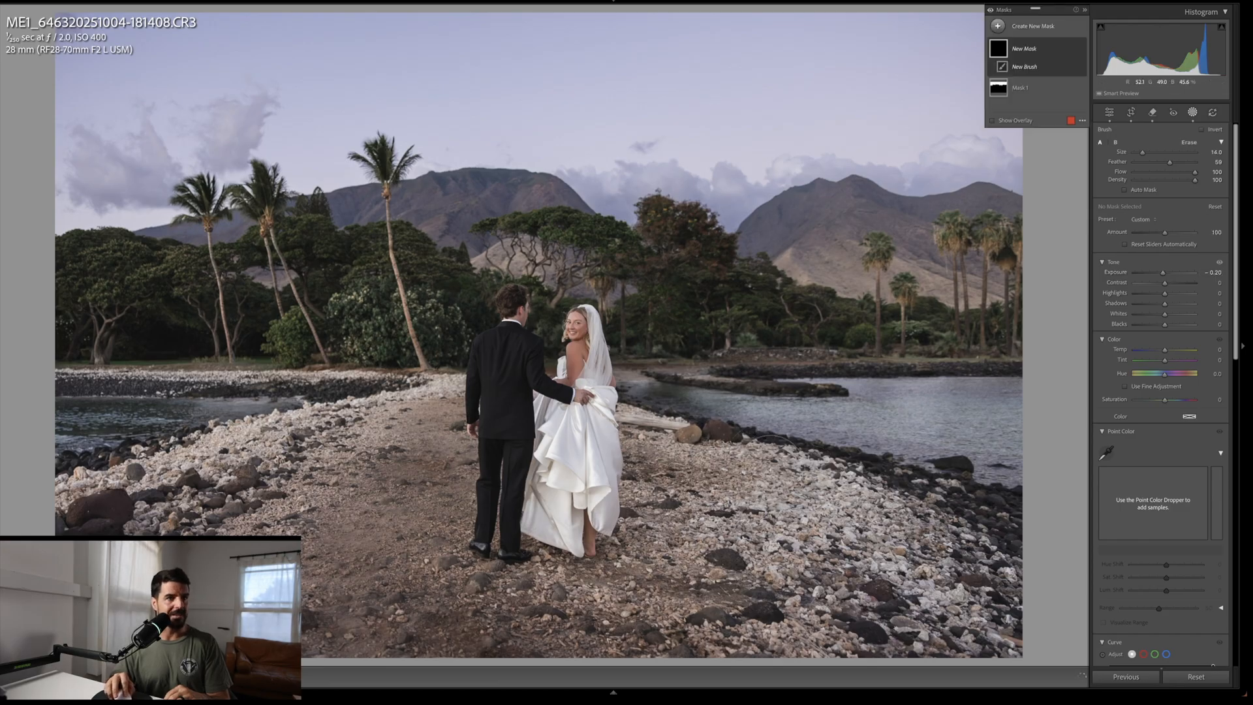
scroll(692, 424, down, 5)
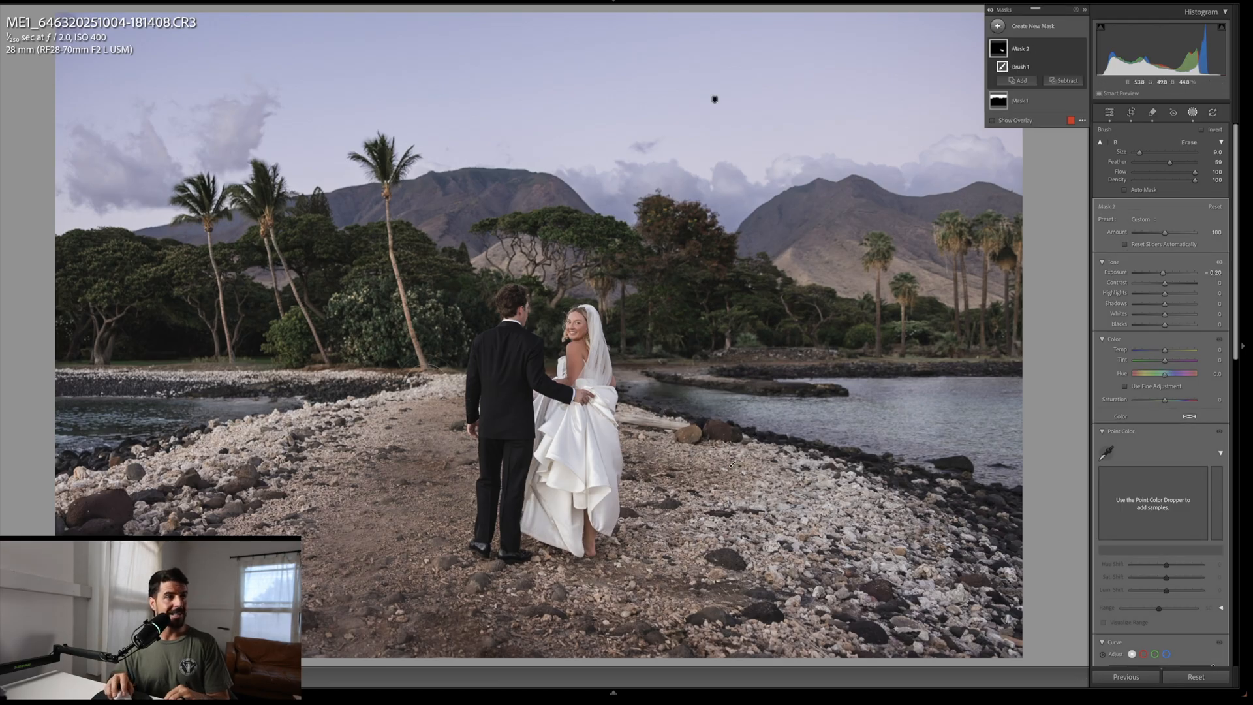
drag(451, 380, 238, 438)
key(bracketright)
drag(730, 466, 732, 464)
drag(169, 471, 50, 503)
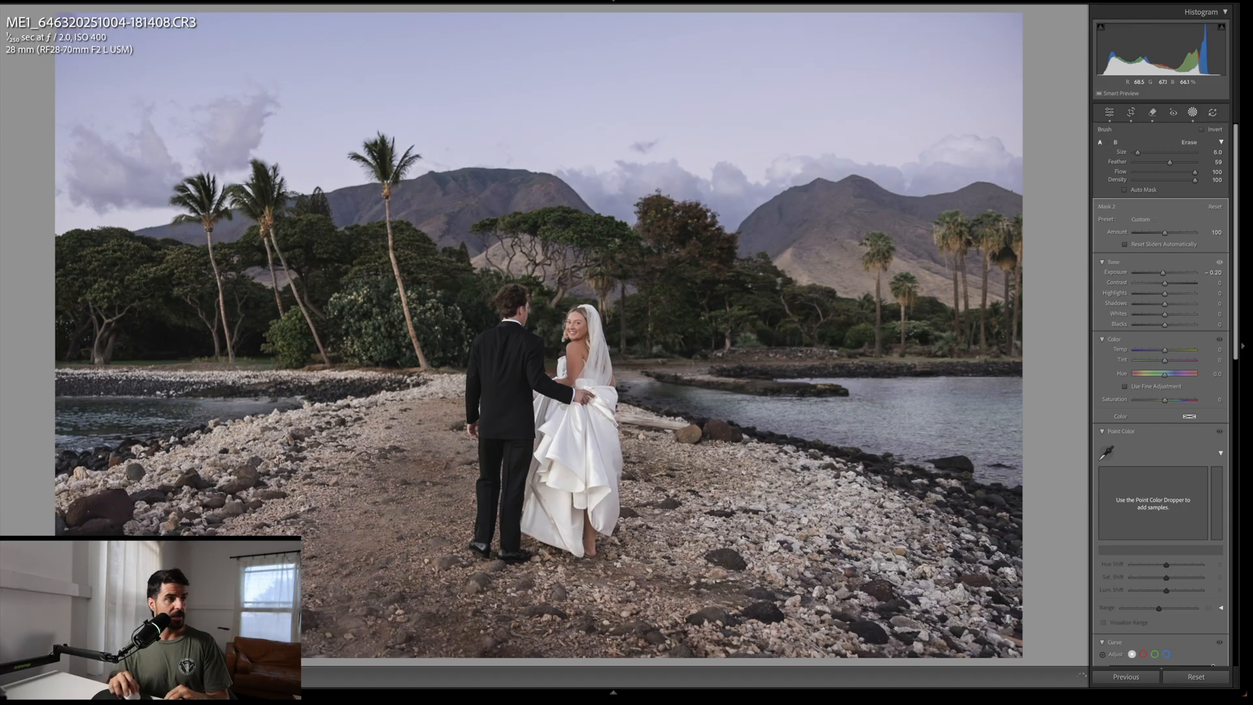
drag(376, 375, 136, 376)
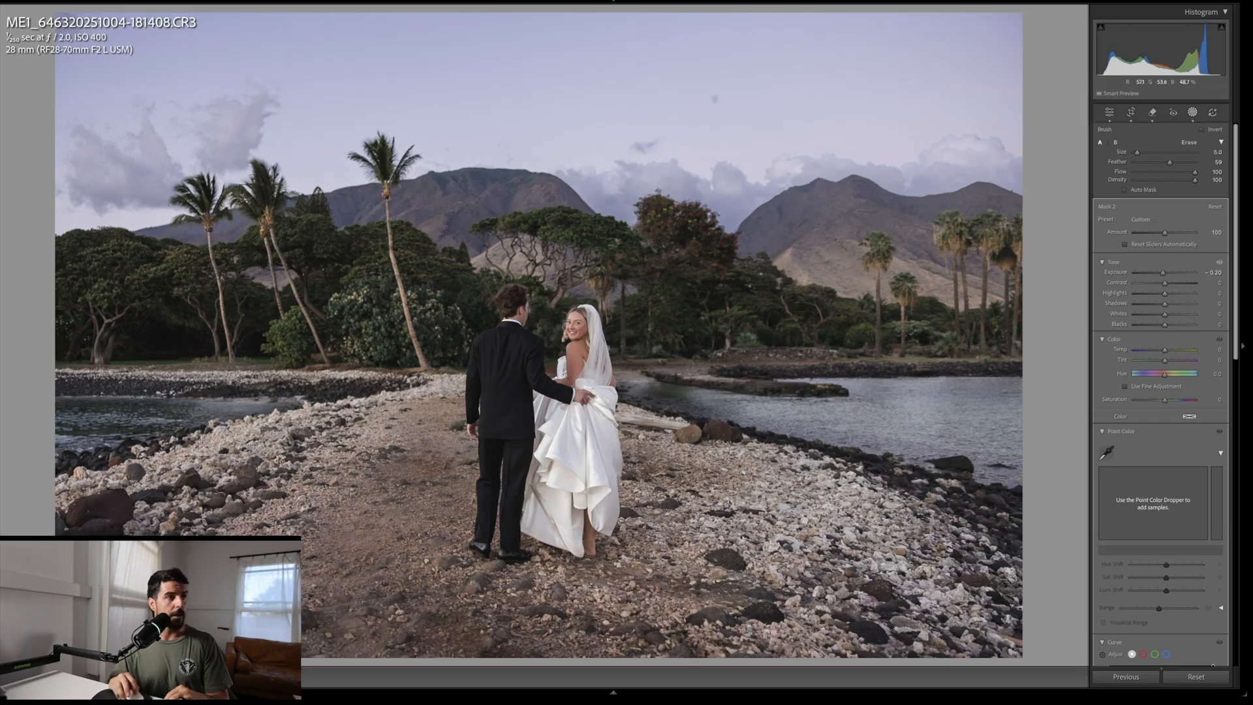
Step: Paint additional brush strokes over the bright rocks along the right and left shorelines
mouse_move(683, 424)
mouse_down()
mouse_move(650, 418)
mouse_move(670, 415)
mouse_up()
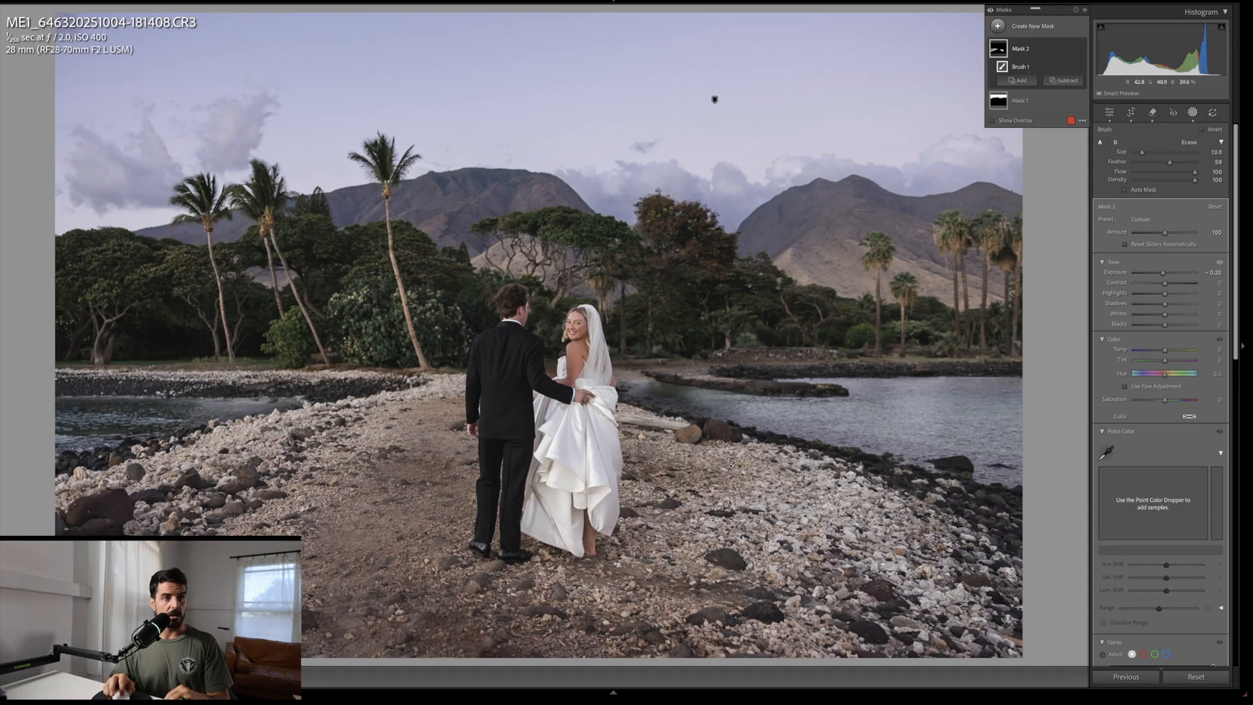
mouse_move(791, 467)
mouse_down()
mouse_move(832, 486)
mouse_move(842, 551)
mouse_move(904, 578)
mouse_up()
drag(805, 525, 825, 499)
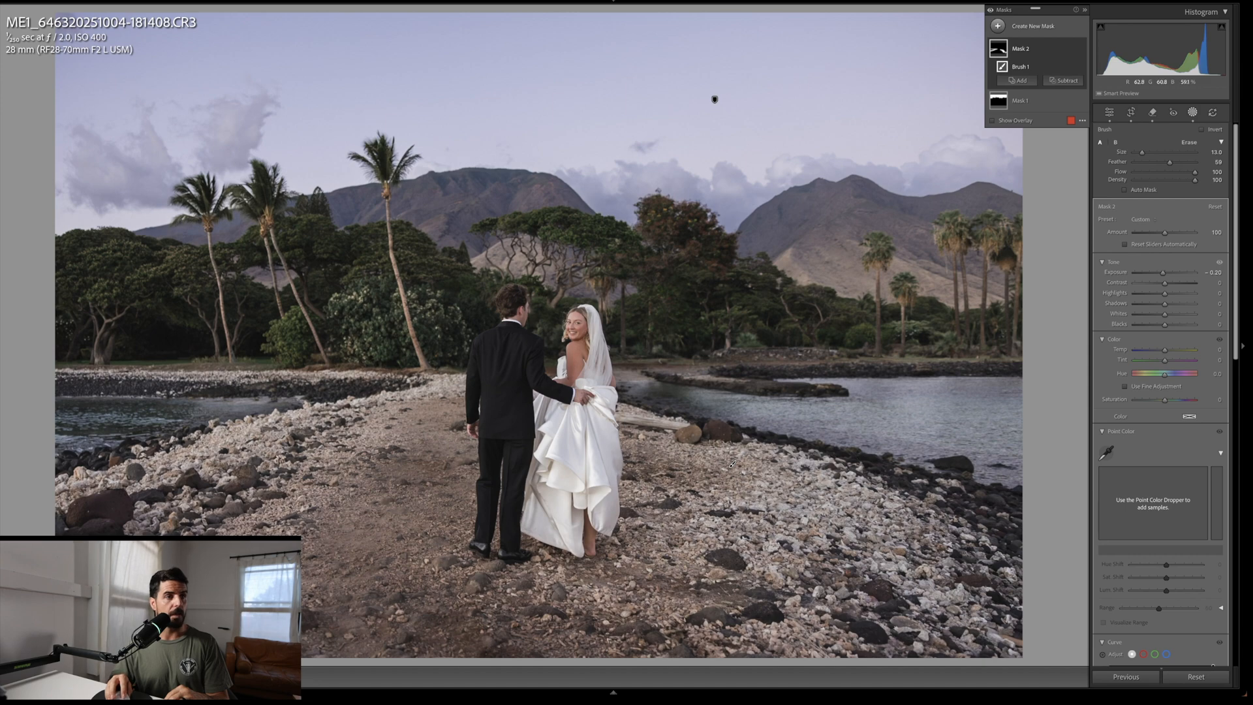
drag(732, 465, 733, 465)
drag(169, 513, 243, 478)
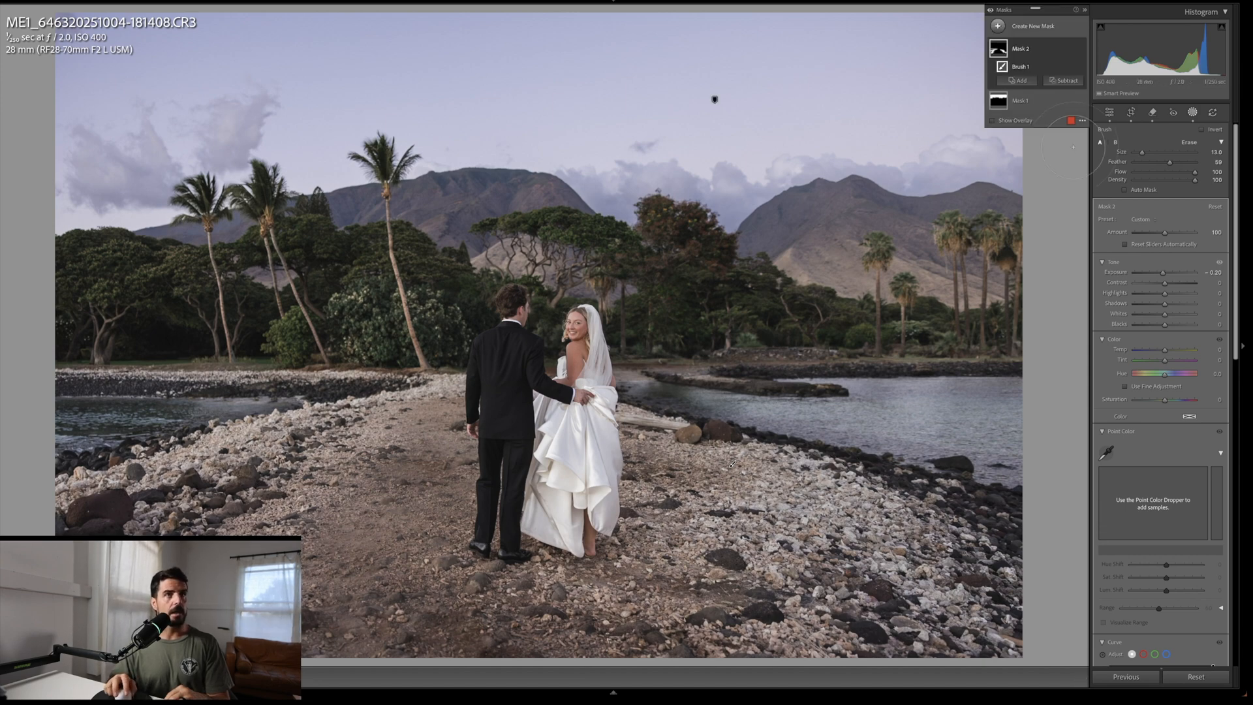
Step: Toggle the brush mask's visibility on and off to compare the shoreline darkening, then leave masking
click(1081, 49)
click(1081, 49)
click(1081, 49)
click(1081, 48)
click(1081, 49)
click(1081, 49)
click(1082, 49)
click(1081, 49)
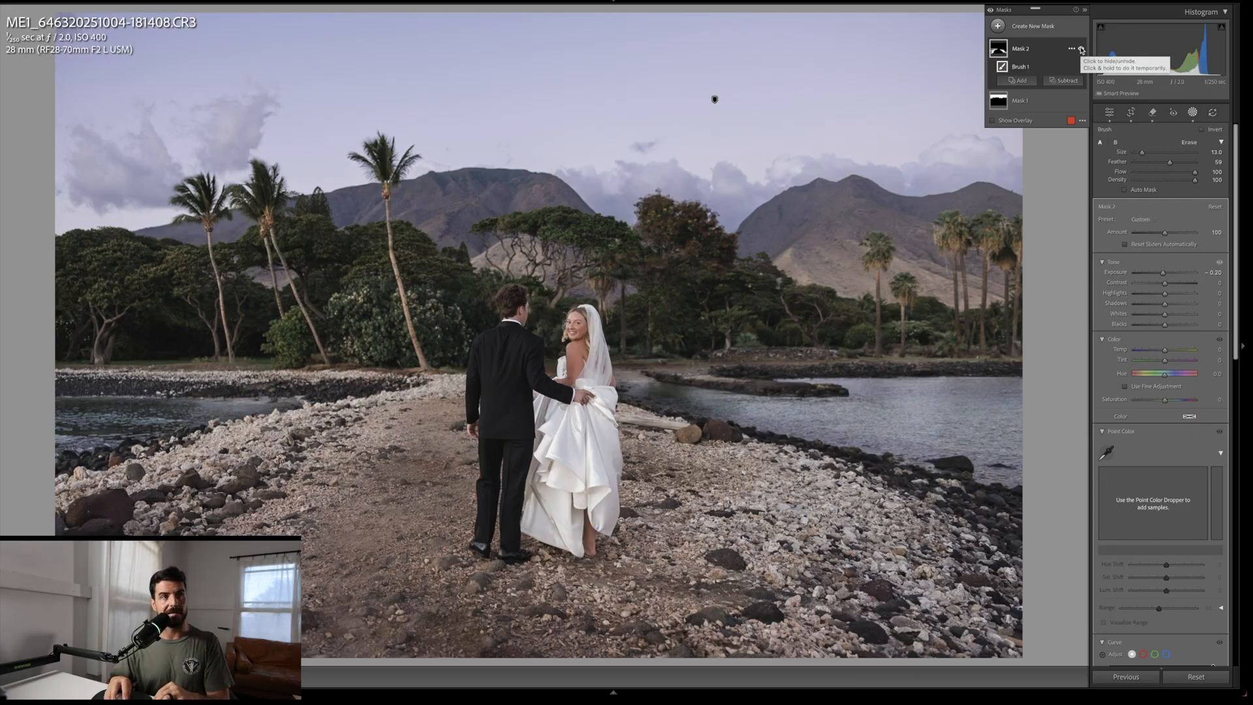
click(1081, 49)
click(1081, 49)
key(Escape)
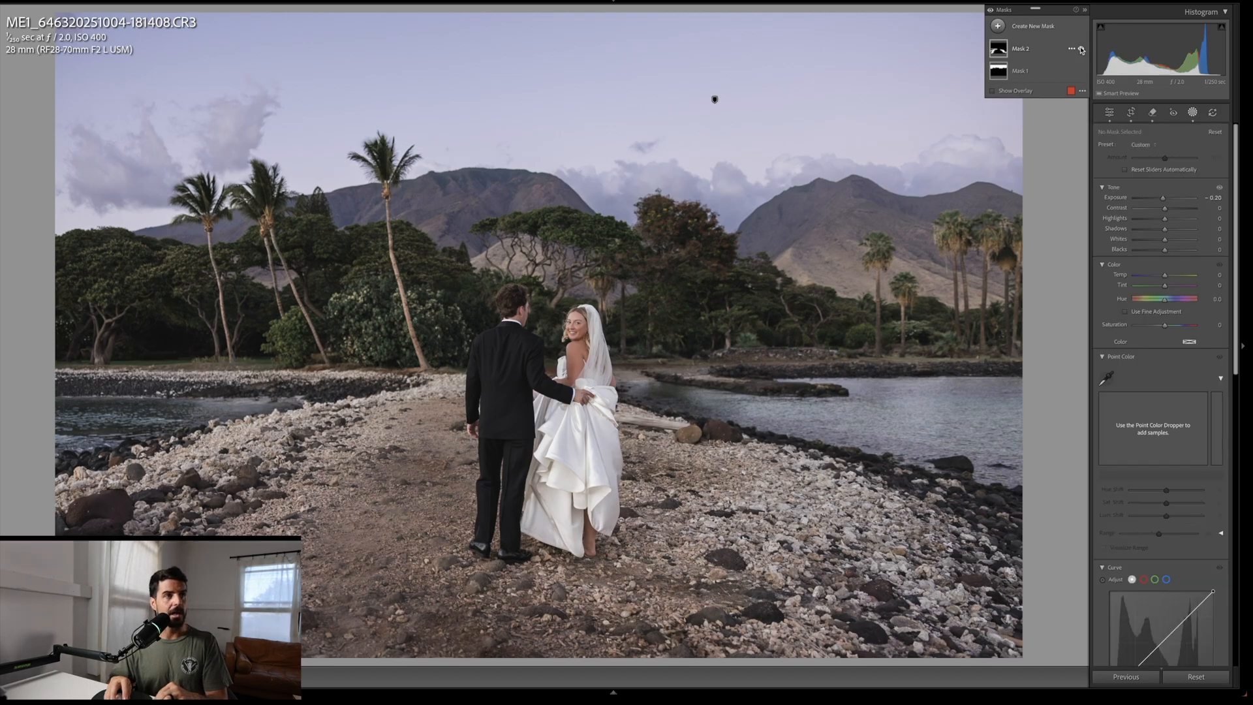
Step: Toggle the before view repeatedly to compare the edited photo with the original
key(backslash)
key(backslash)
key(backslash)
key(backslash)
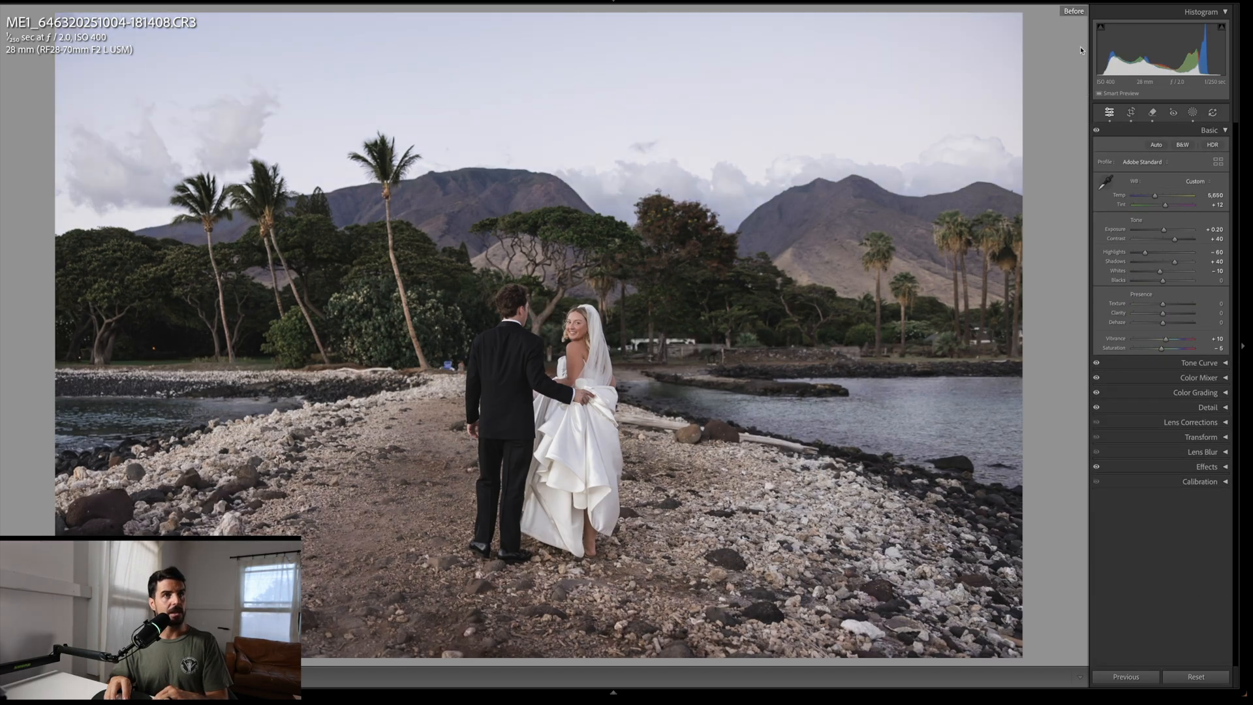
key(backslash)
key(backslash)
key(backslash)
key(backslash)
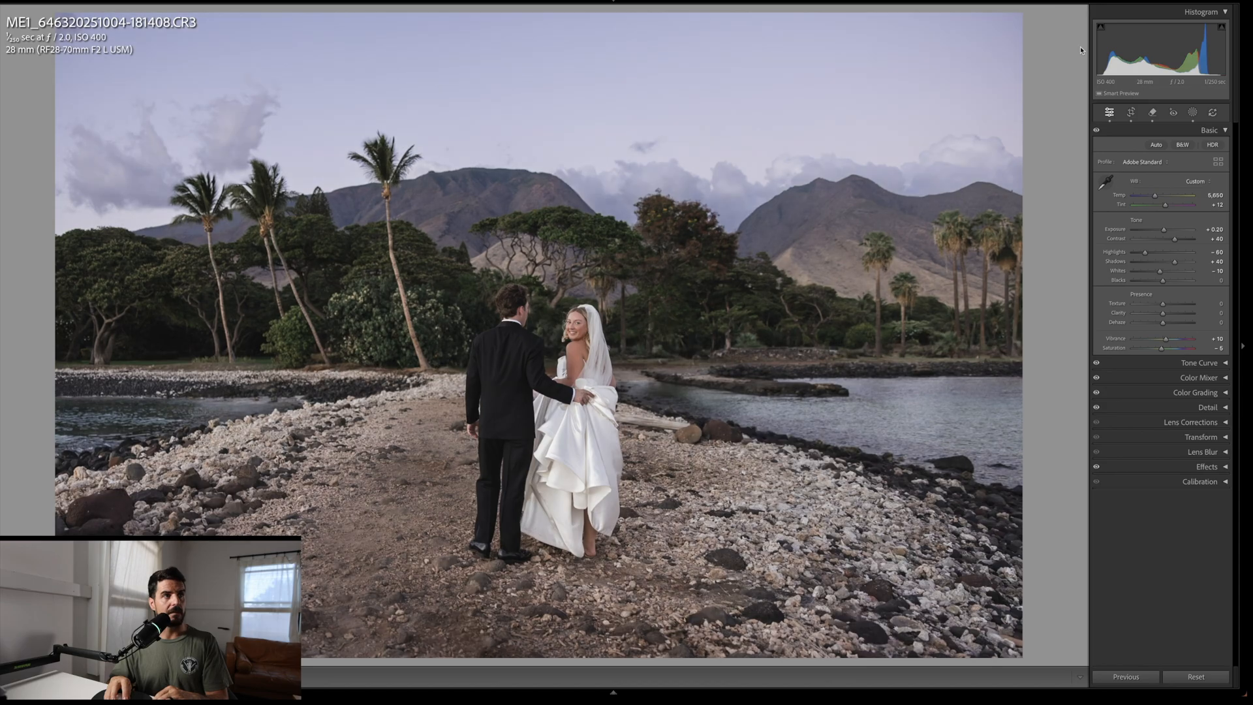
key(backslash)
key(backslash)
Step: Add a linear gradient mask running from the top of the sky down toward the mountains and toggle its overlay
key(m)
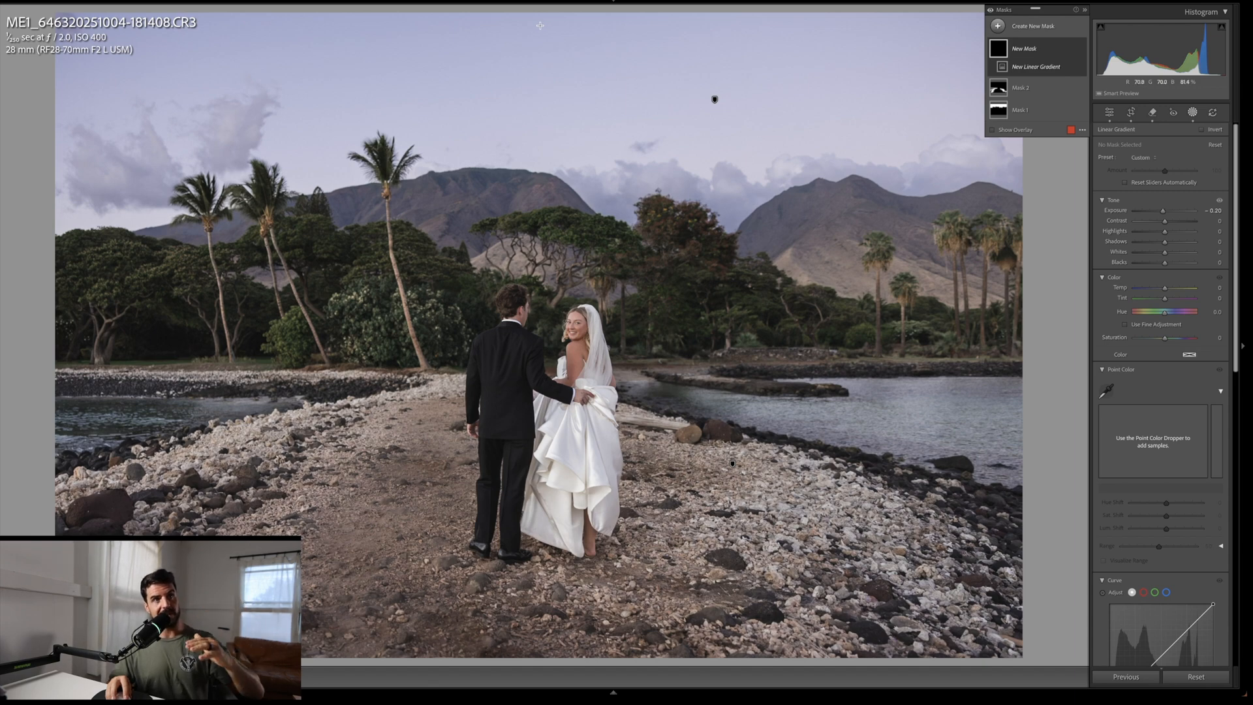
drag(540, 25, 539, 236)
drag(539, 128, 549, 79)
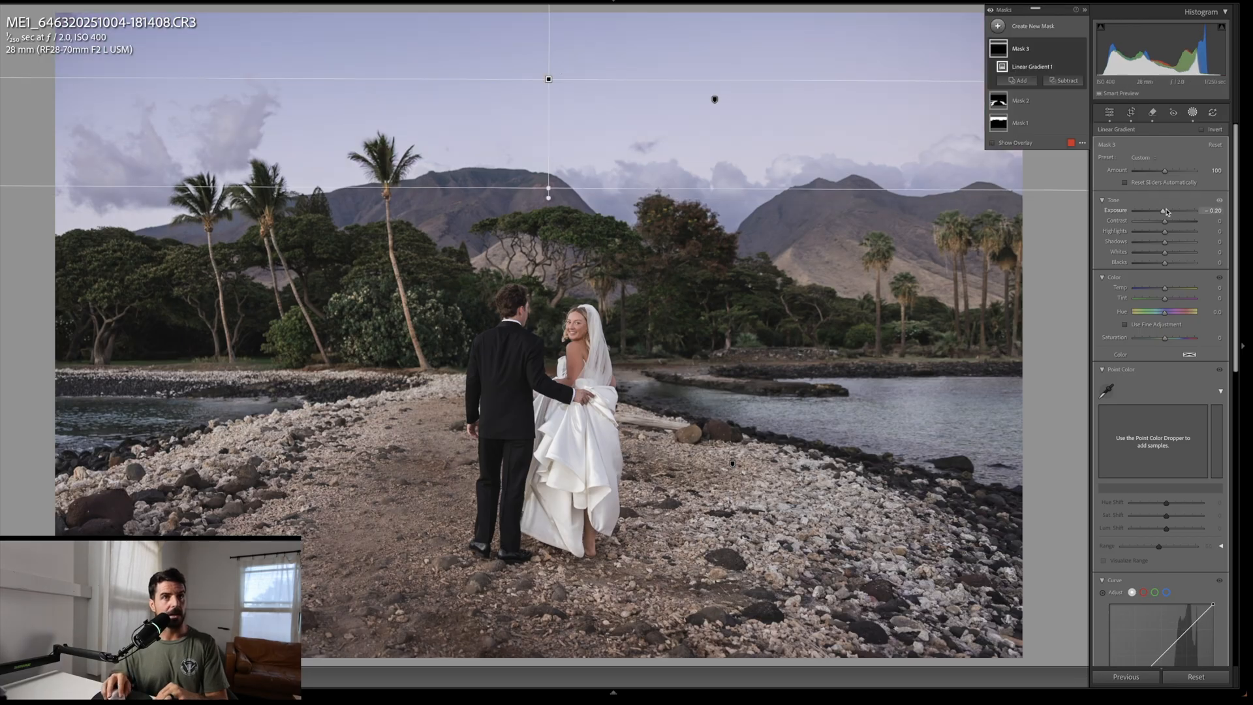
key(o)
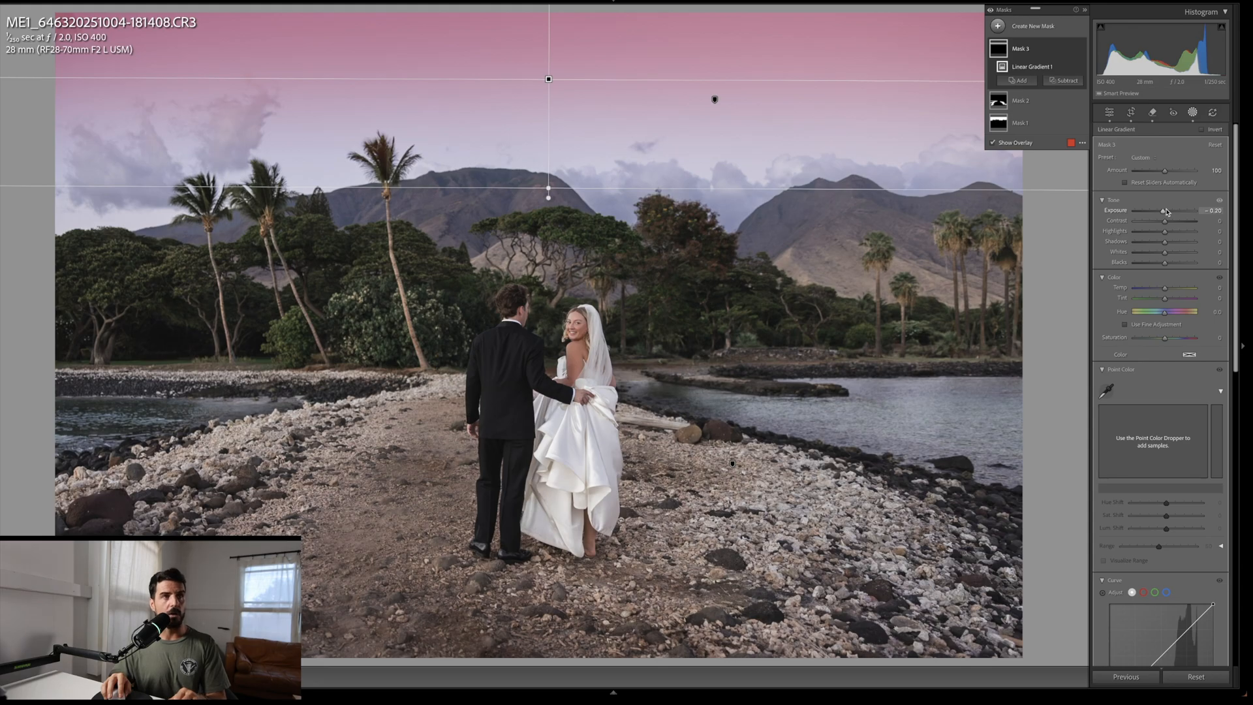
key(o)
key(o)
key(o)
key(o)
key(o)
Step: Lower the gradient's exposure to -4.00 and shift the gradient up toward the frame's upper edge
drag(1162, 213, 1130, 216)
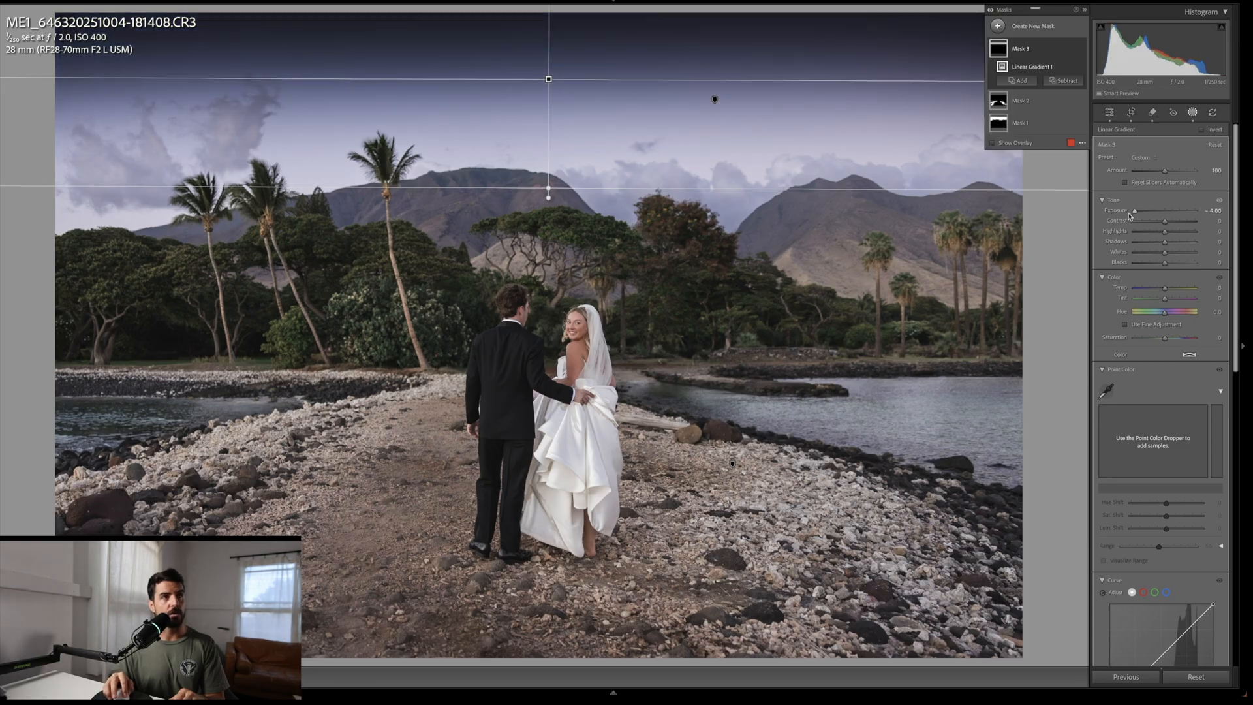
drag(548, 190, 553, 148)
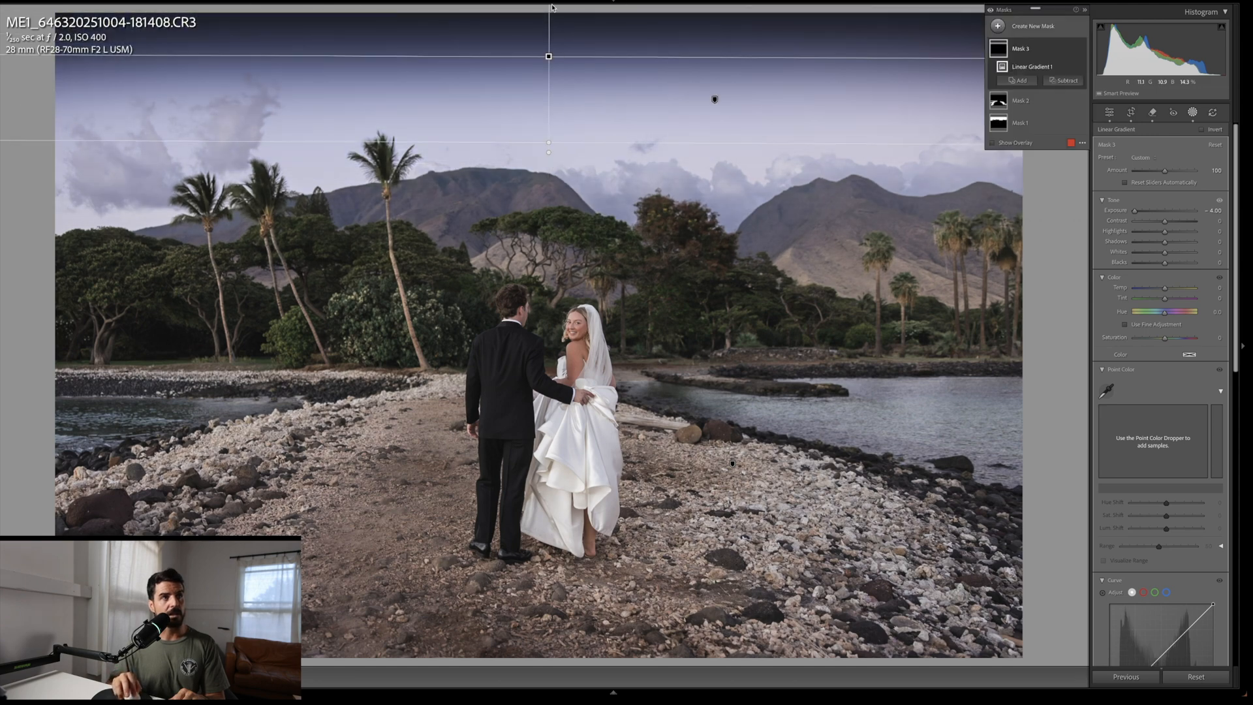
drag(551, 57, 551, 109)
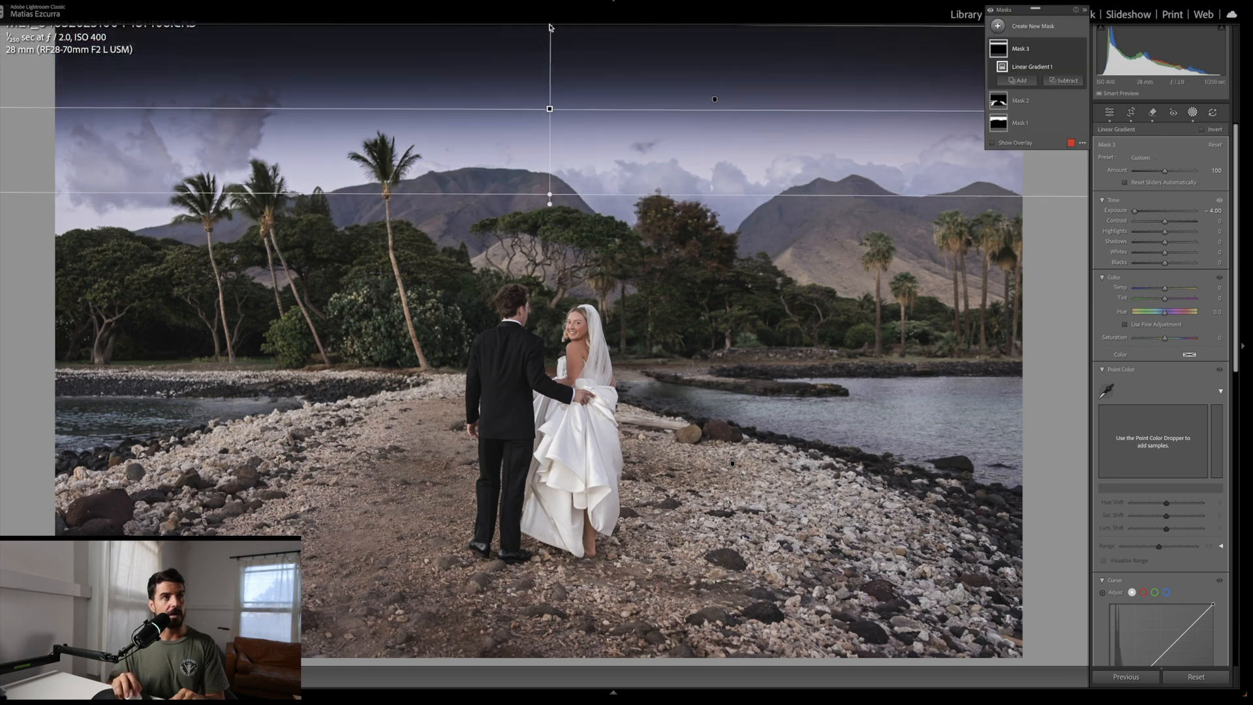
drag(550, 193, 556, 55)
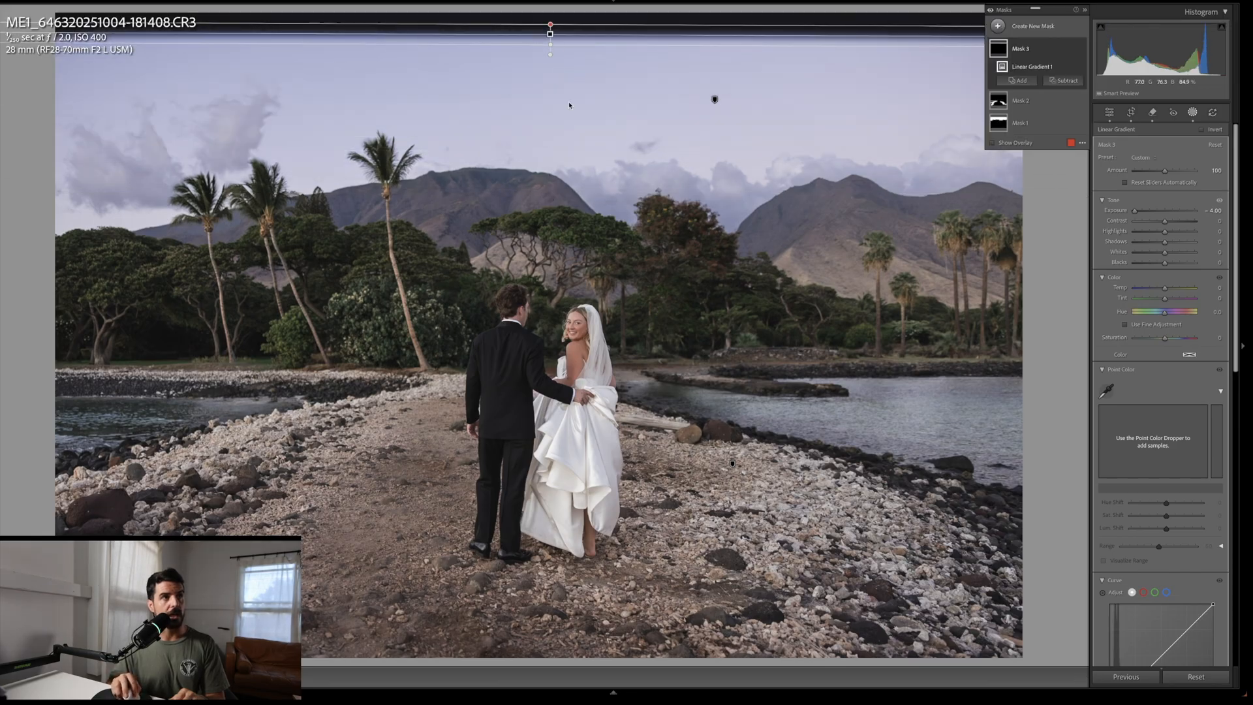
click(570, 105)
click(551, 36)
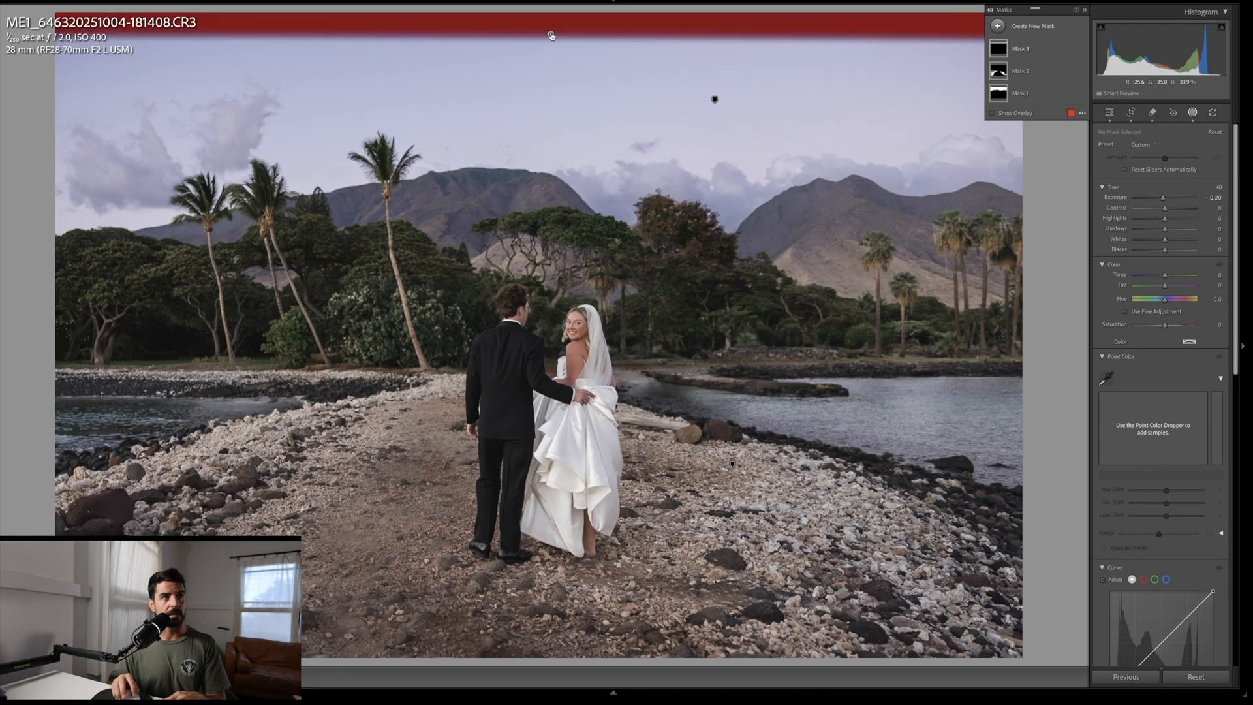
Step: Redraw the top sky gradient with -0.20 exposure, tightening it to the frame's upper edge
drag(553, 52, 551, 252)
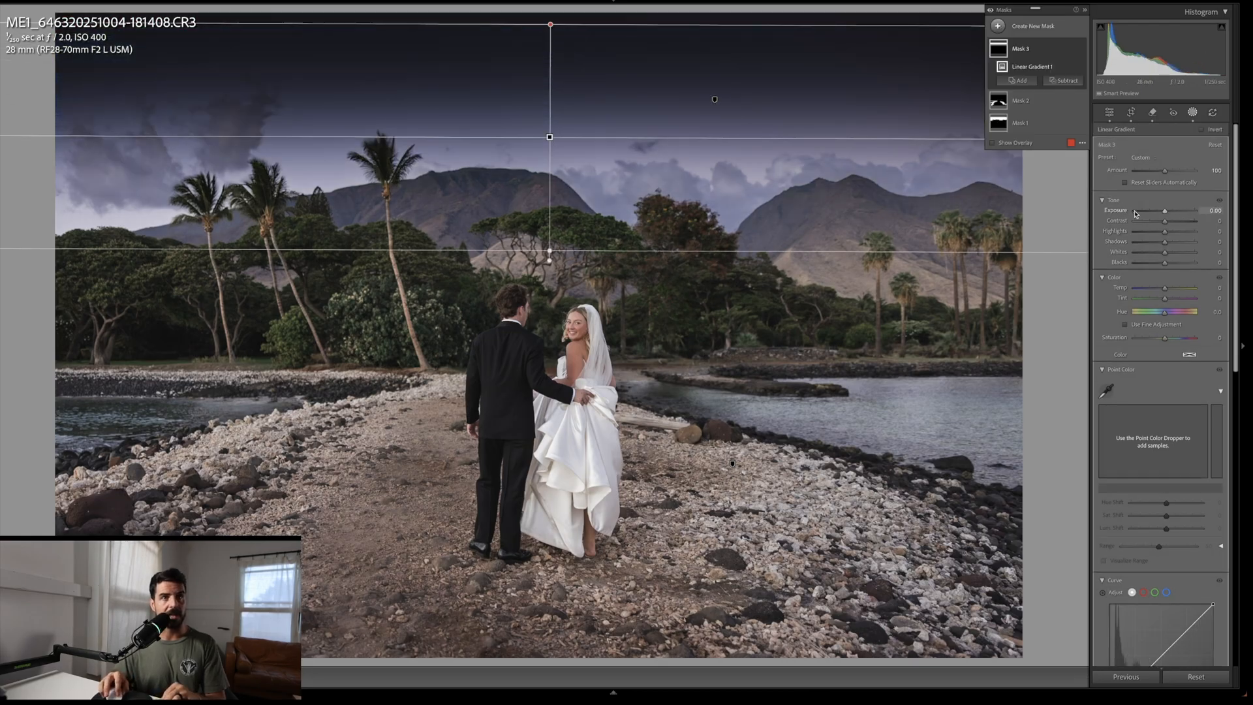
drag(1135, 211, 1163, 211)
drag(550, 137, 556, 25)
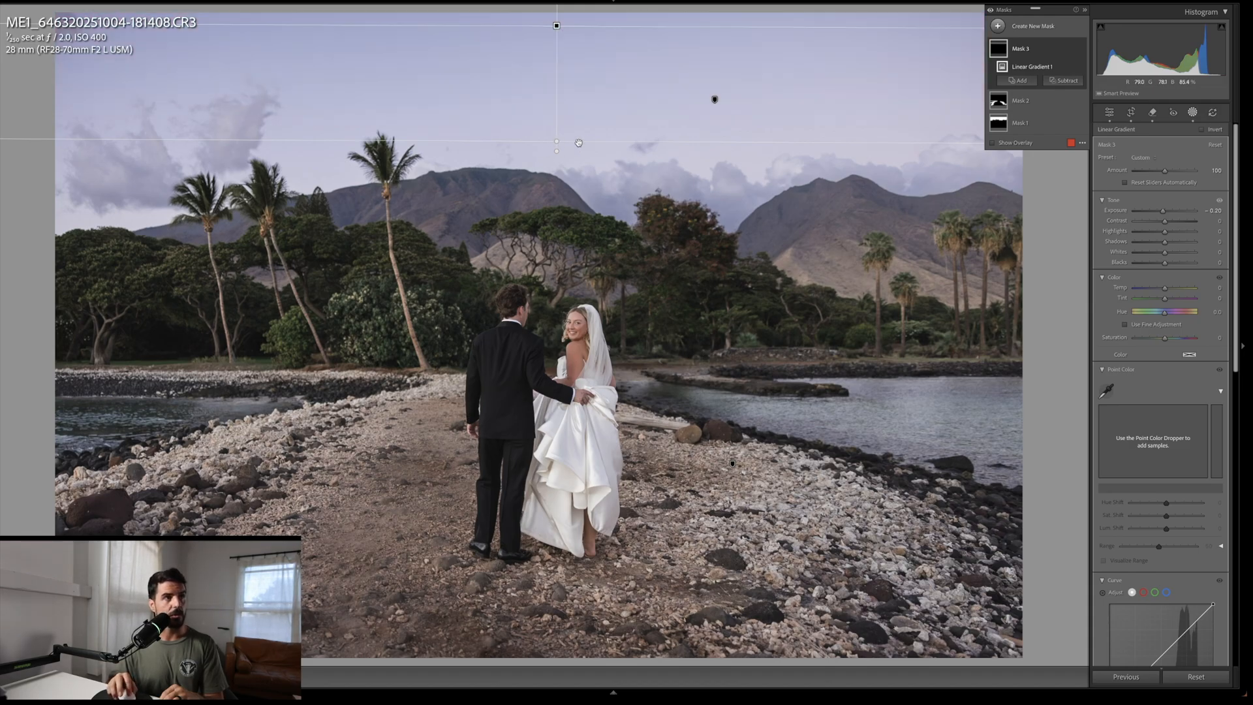
key(Escape)
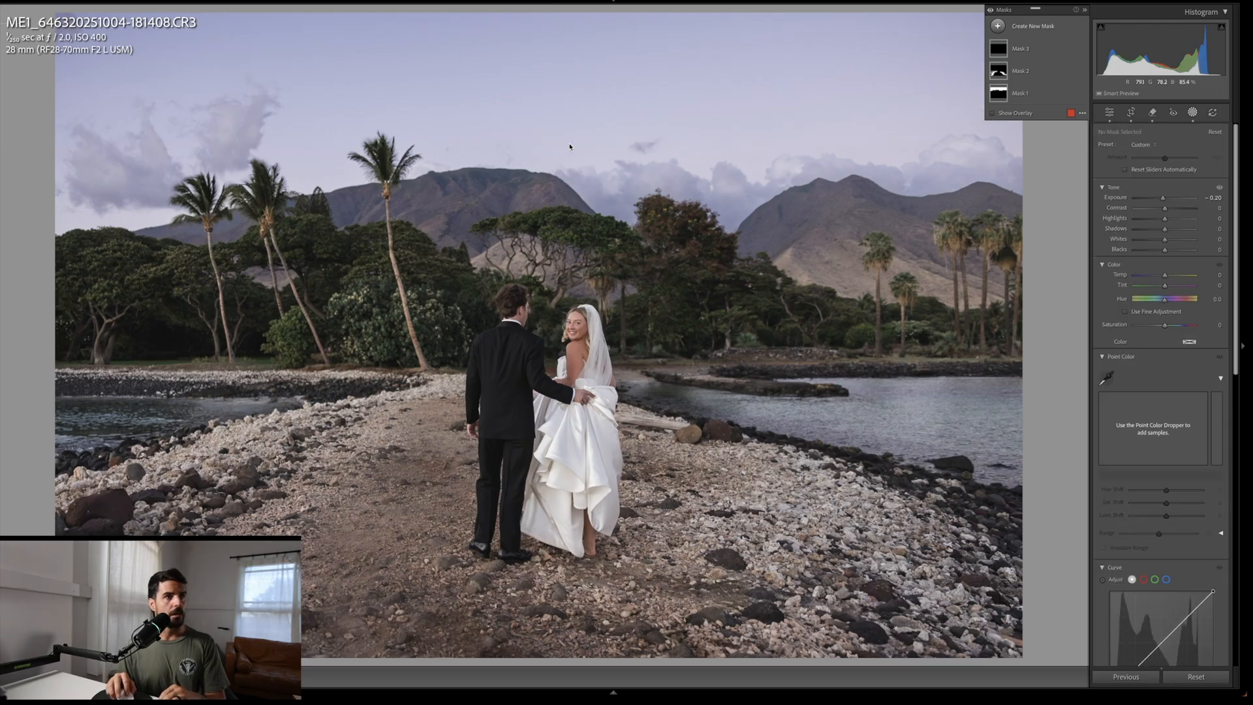
Step: Switch between before and after views to judge the sky gradient
key(backslash)
key(backslash)
key(backslash)
key(backslash)
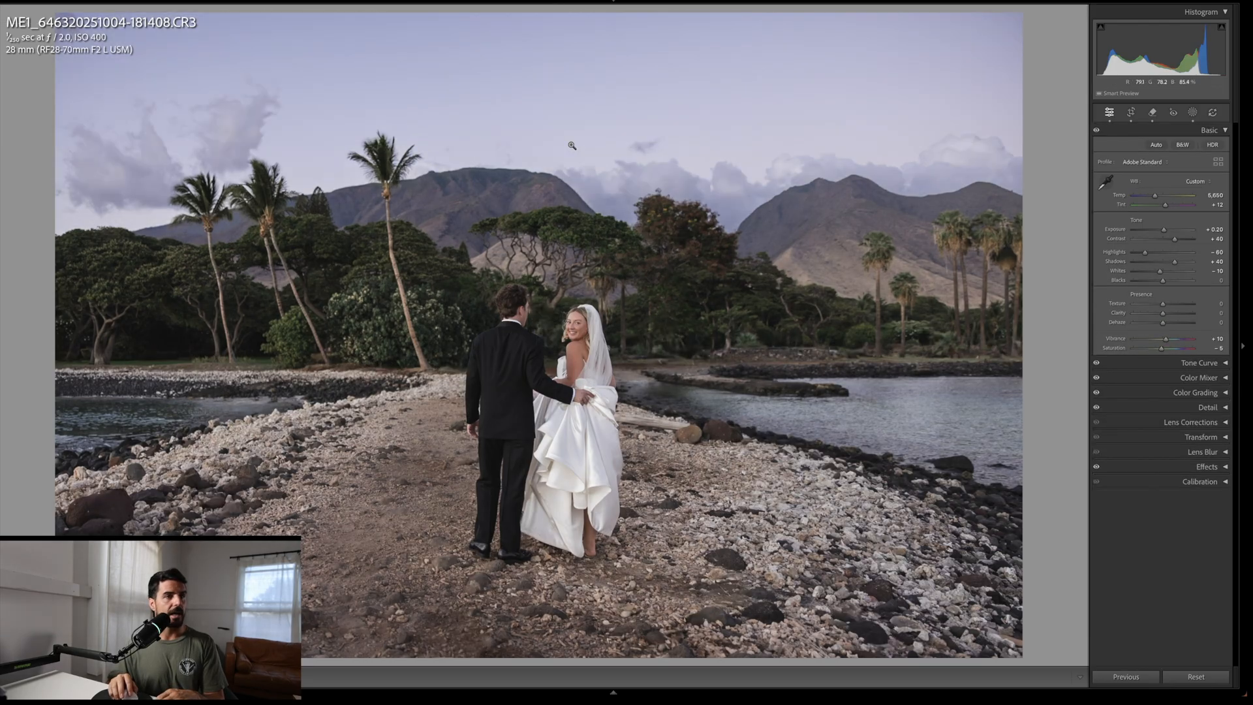
key(backslash)
key(backslash)
key(backslash)
key(backslash)
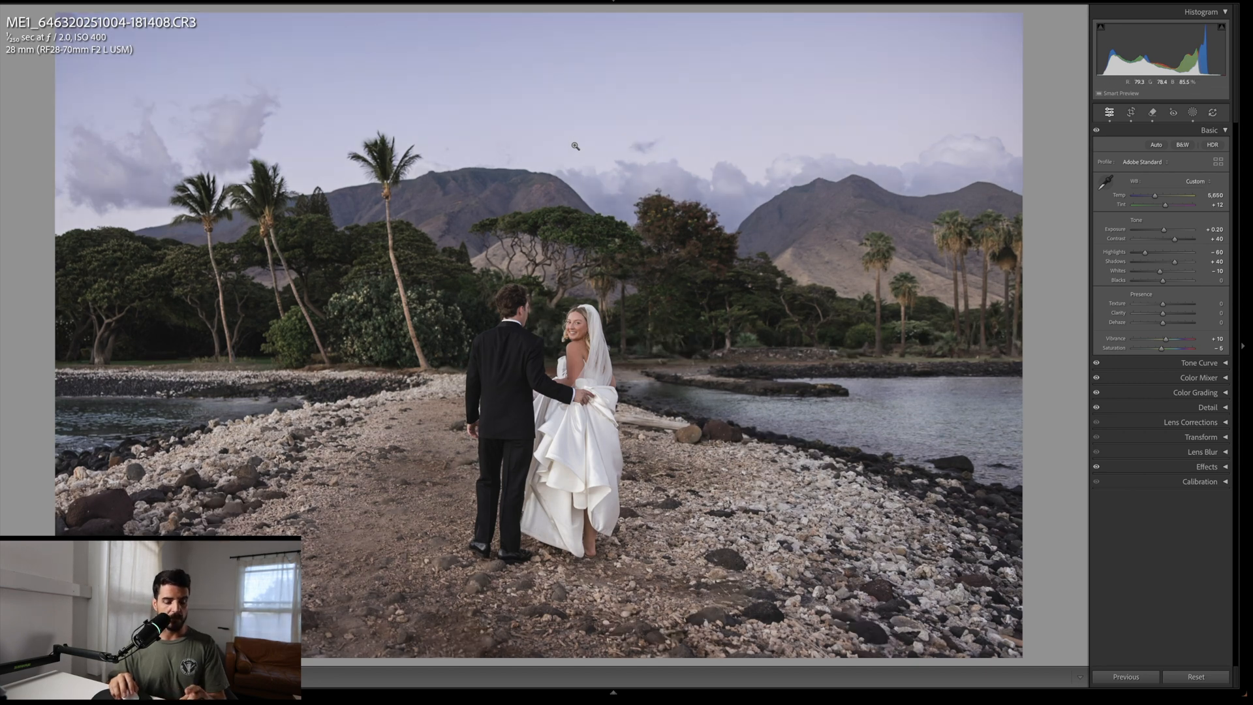
key(m)
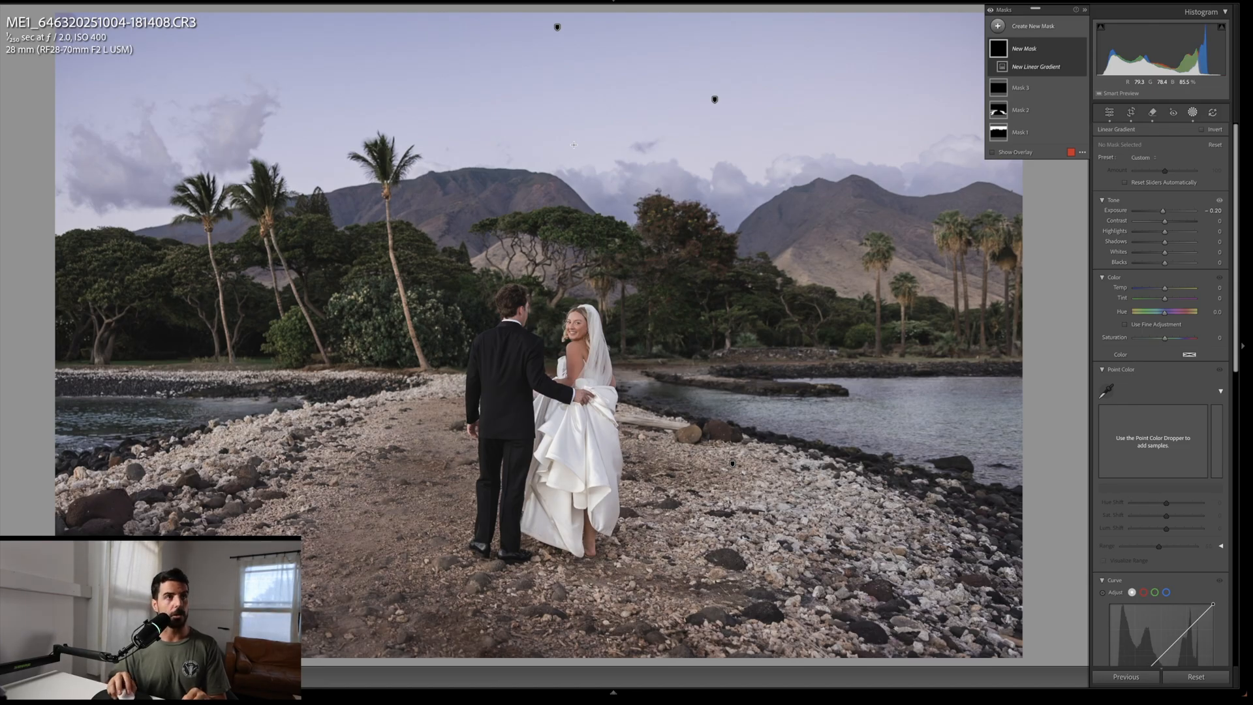
key(Escape)
key(Escape)
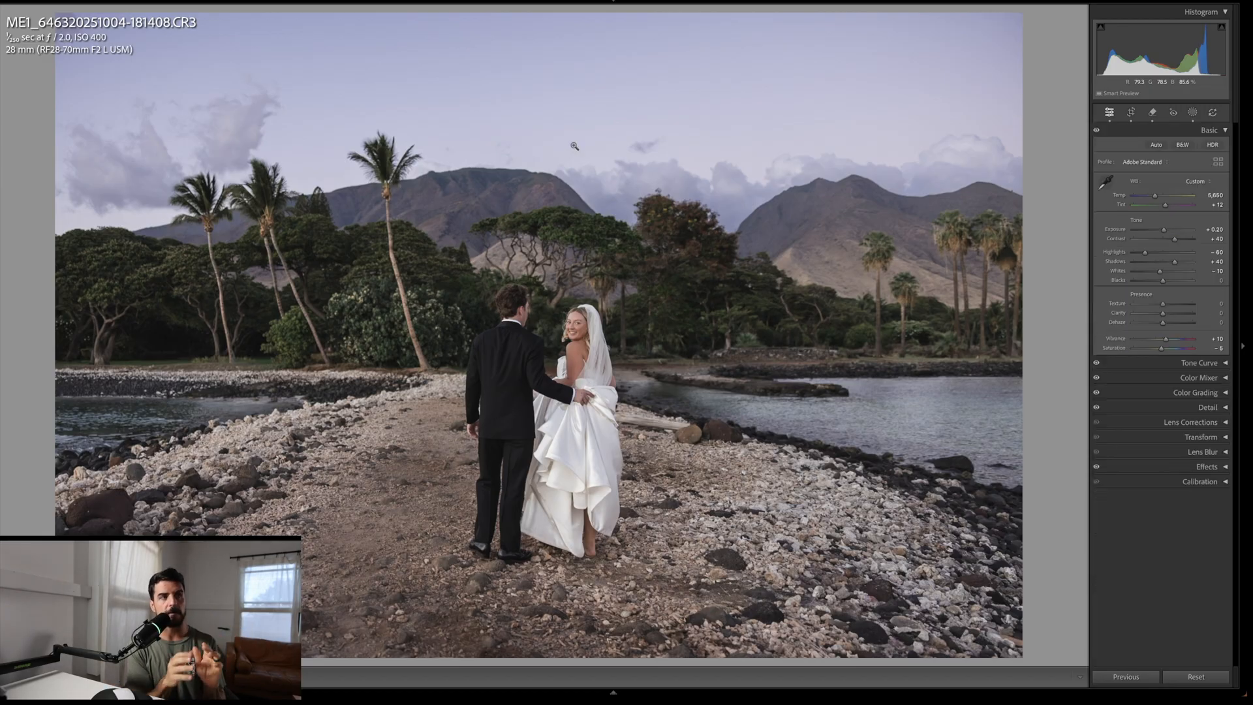
Step: Compare the finished edit against the original by toggling the before view several times
key(backslash)
key(backslash)
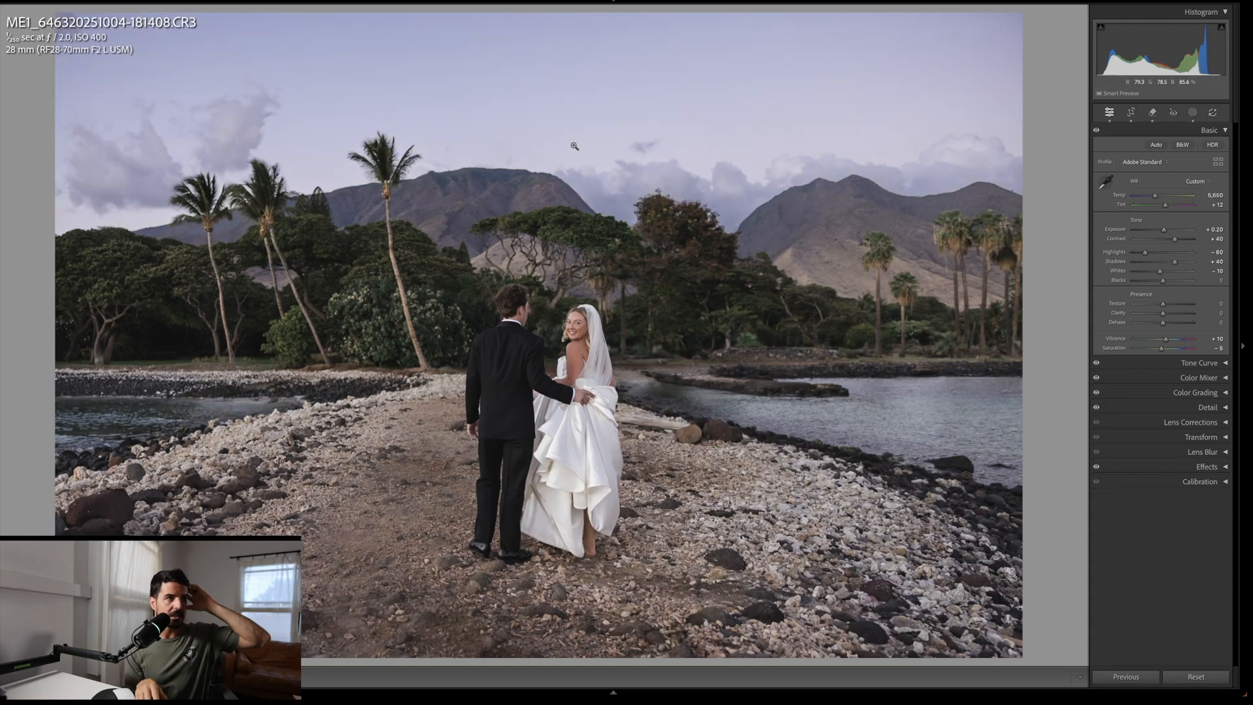
key(backslash)
key(backslash)
key(backslash)
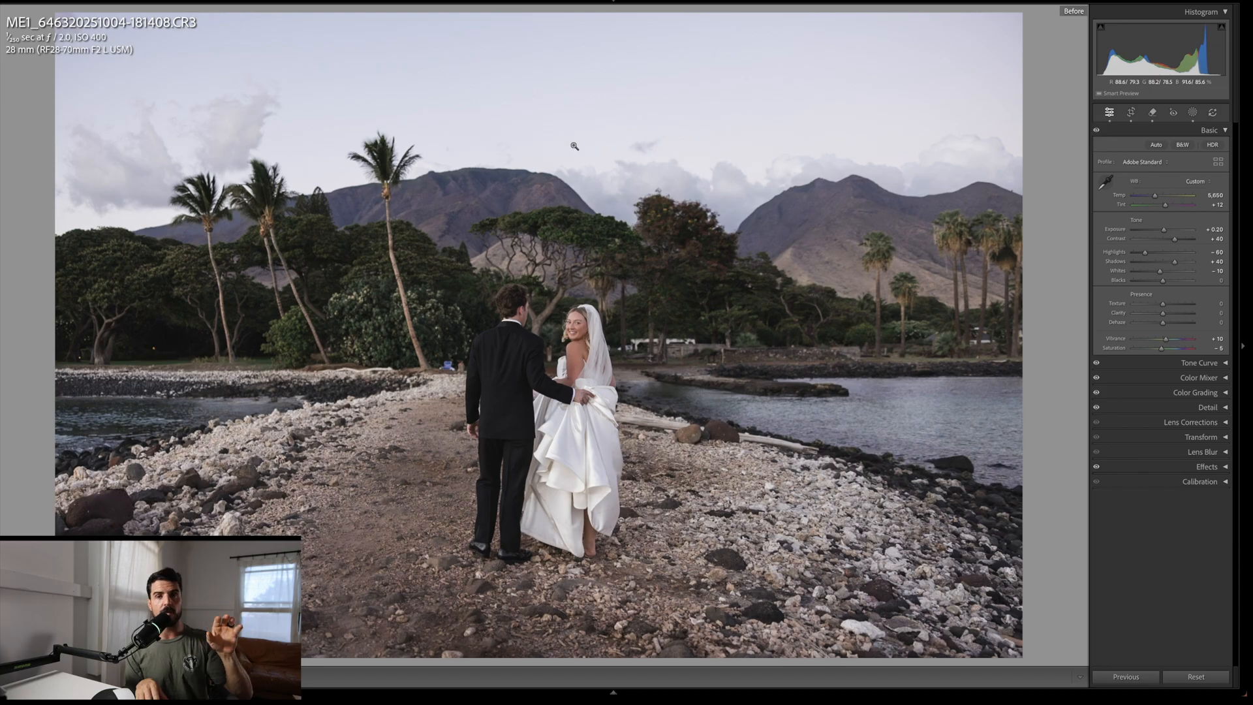
key(backslash)
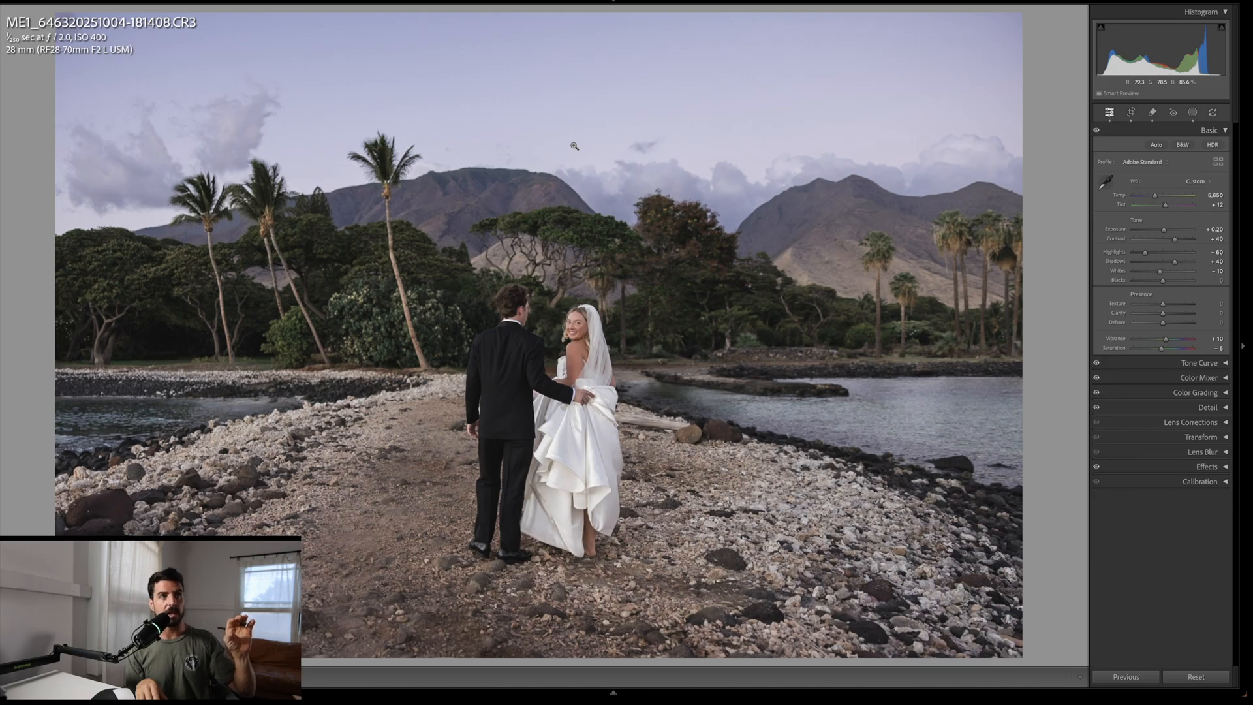
key(backslash)
key(backslash)
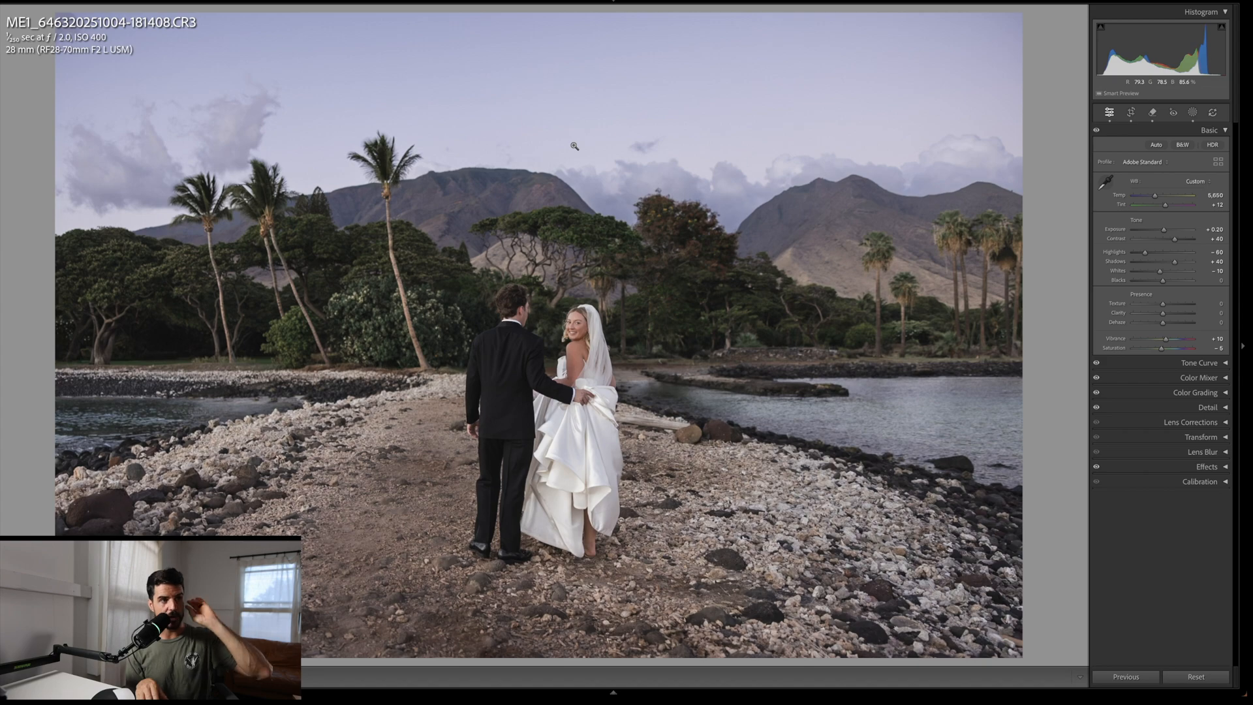
key(backslash)
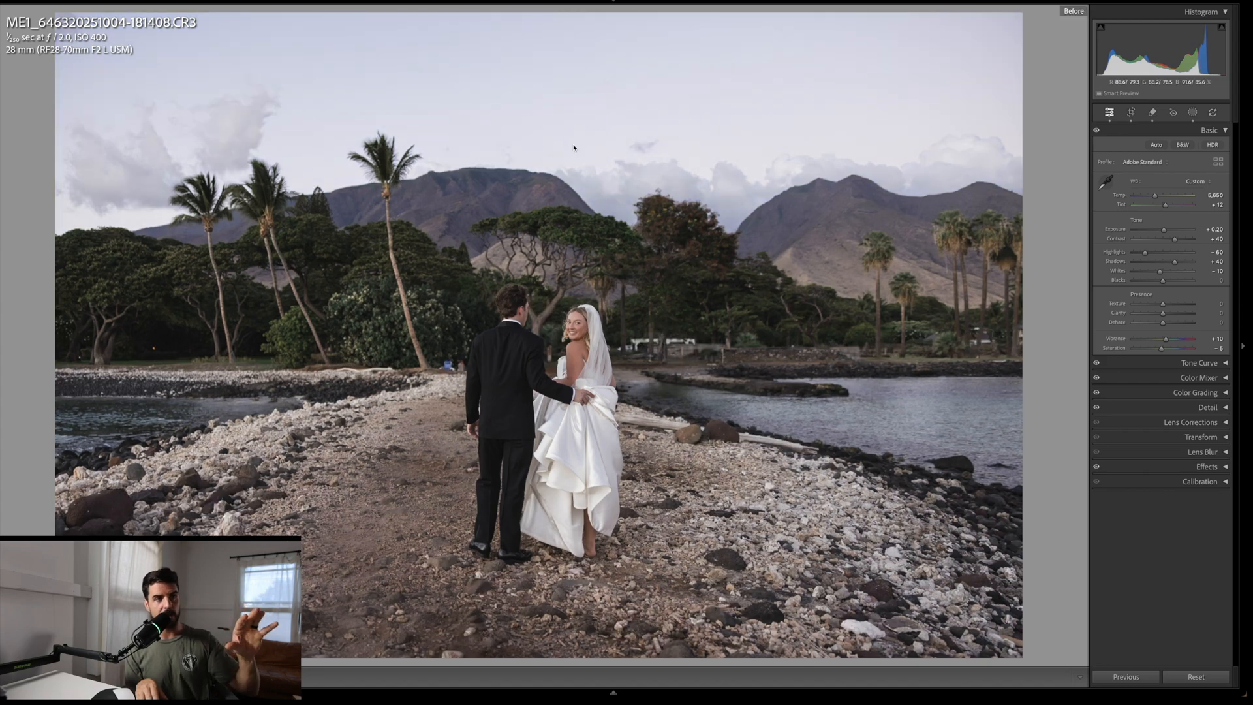
key(backslash)
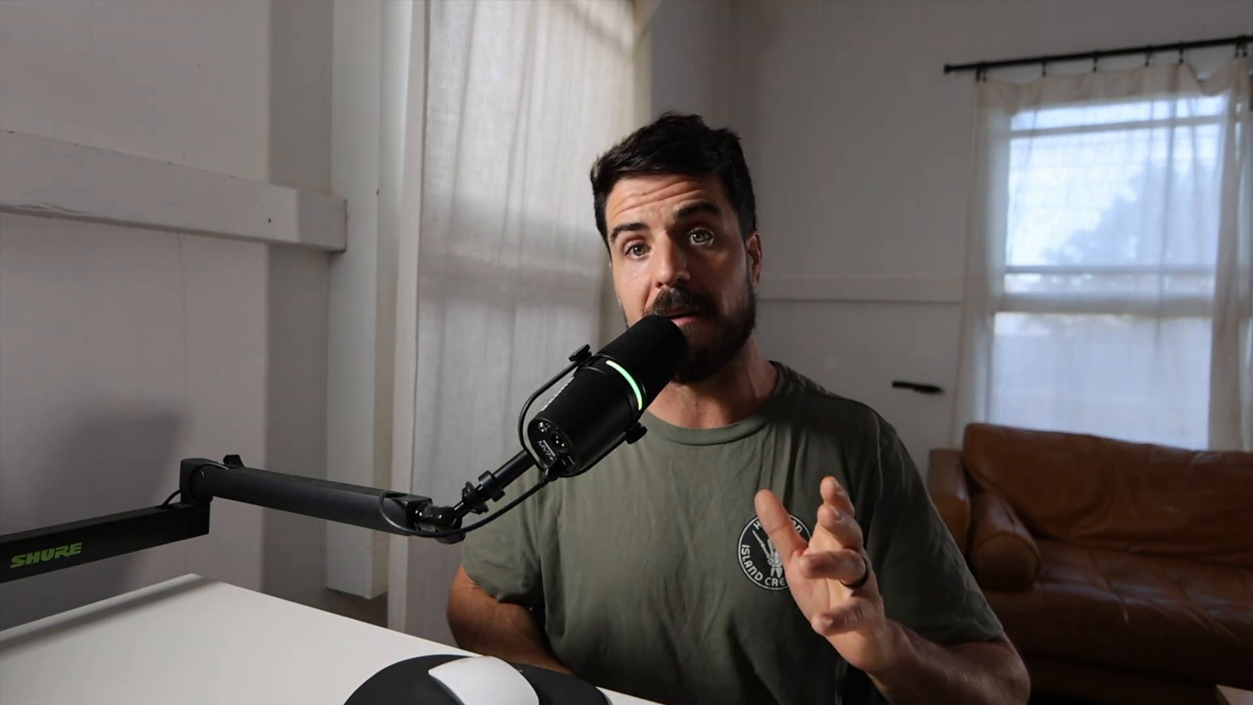